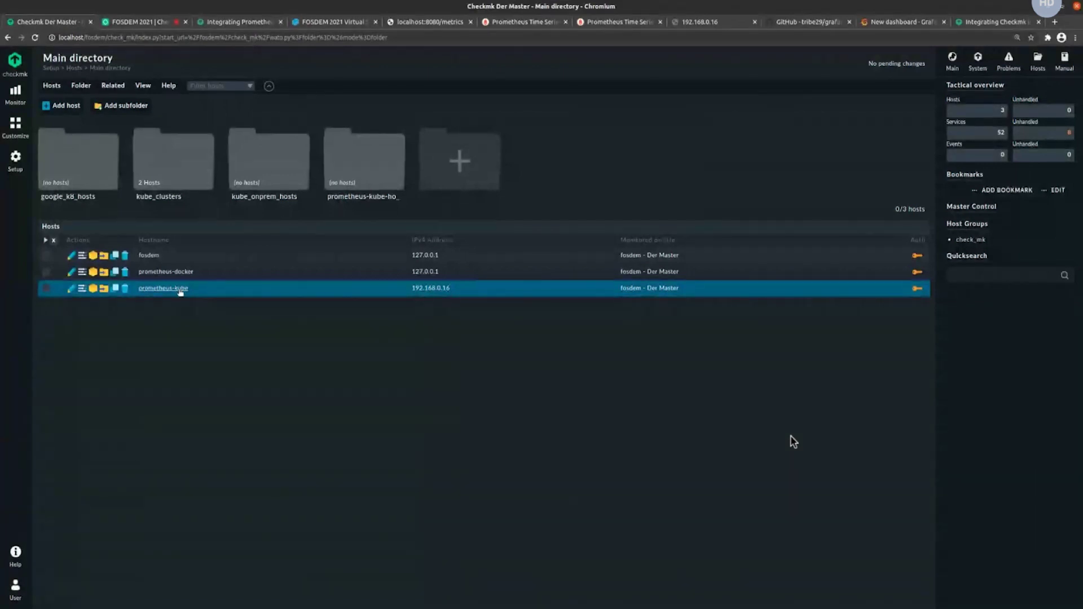
Search the setup for "prome" and open the properties of host prometheus-kube from the main directory
left_click(13, 172)
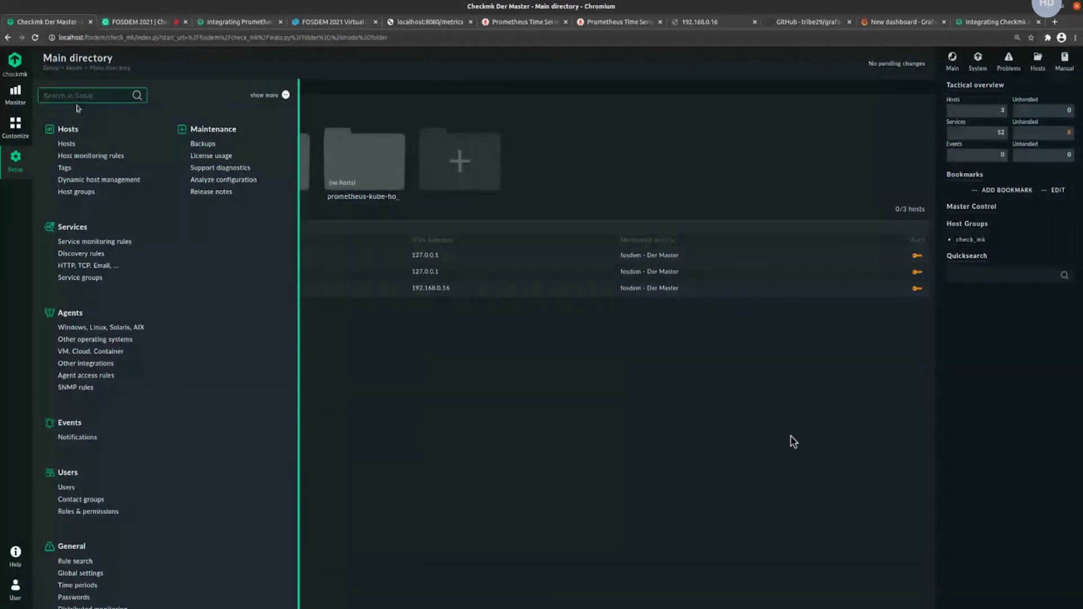
type("prome")
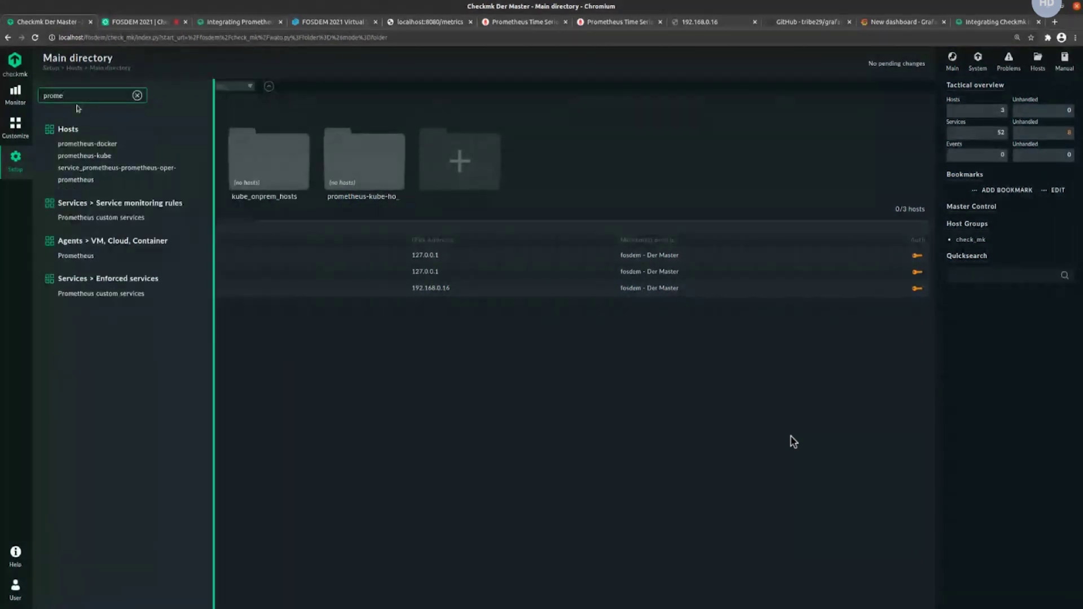
left_click(281, 367)
left_click(71, 288)
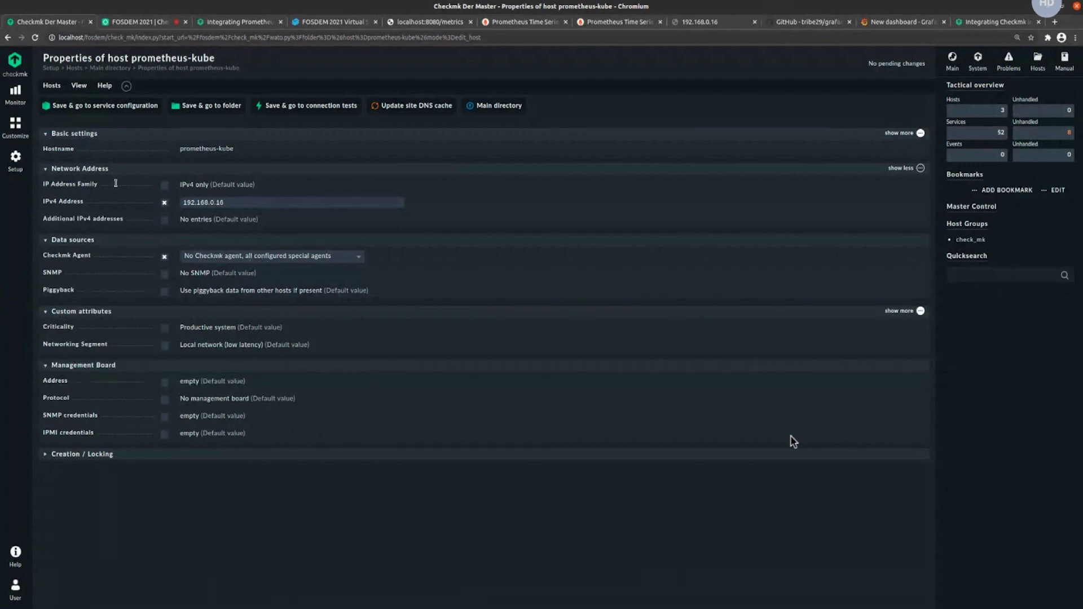
left_click(15, 163)
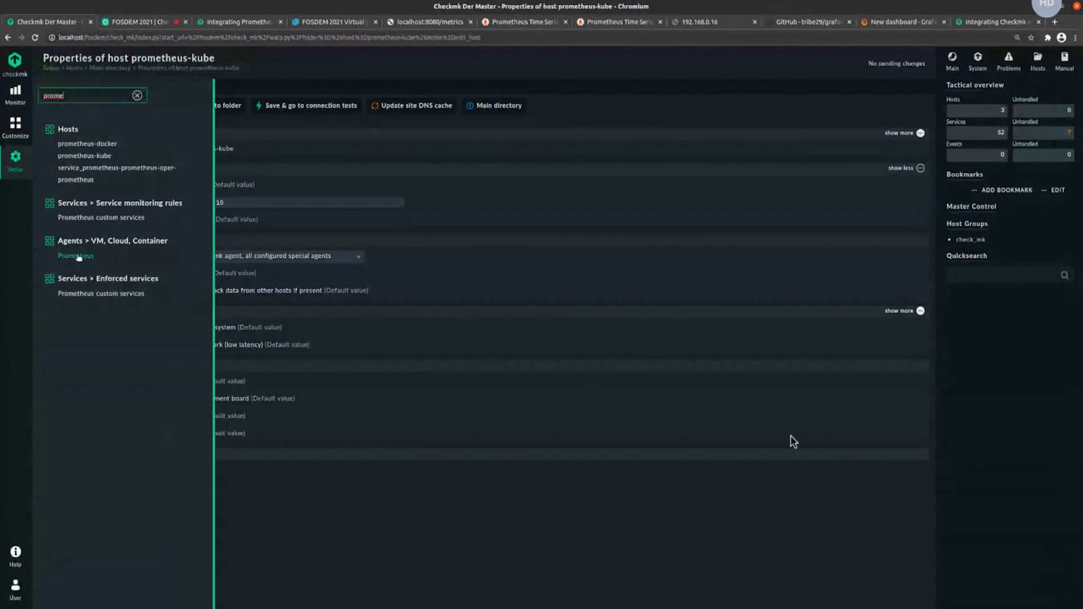
left_click(79, 256)
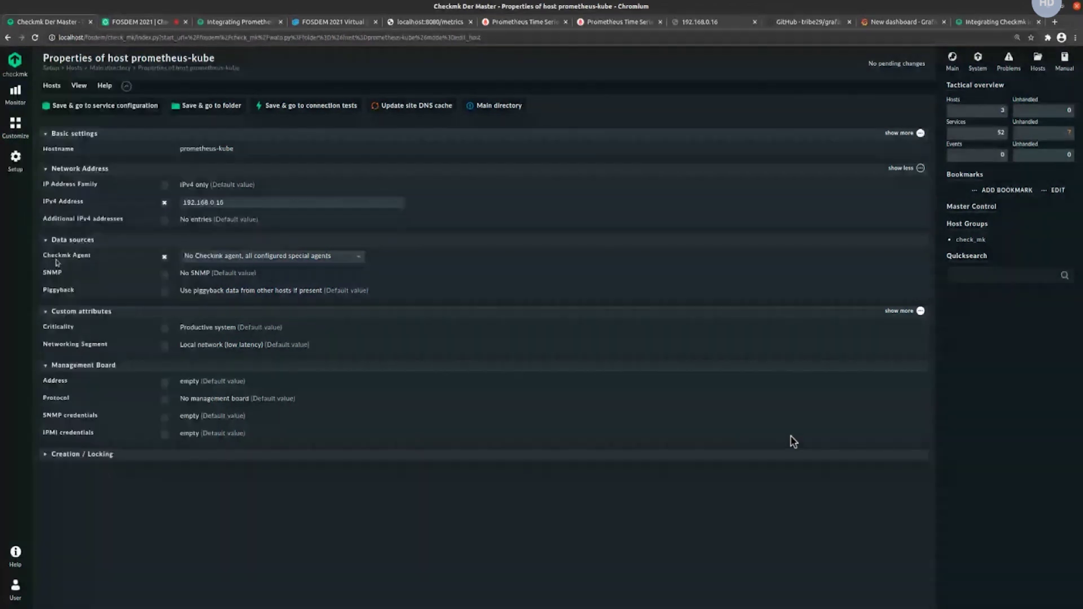
left_click(15, 160)
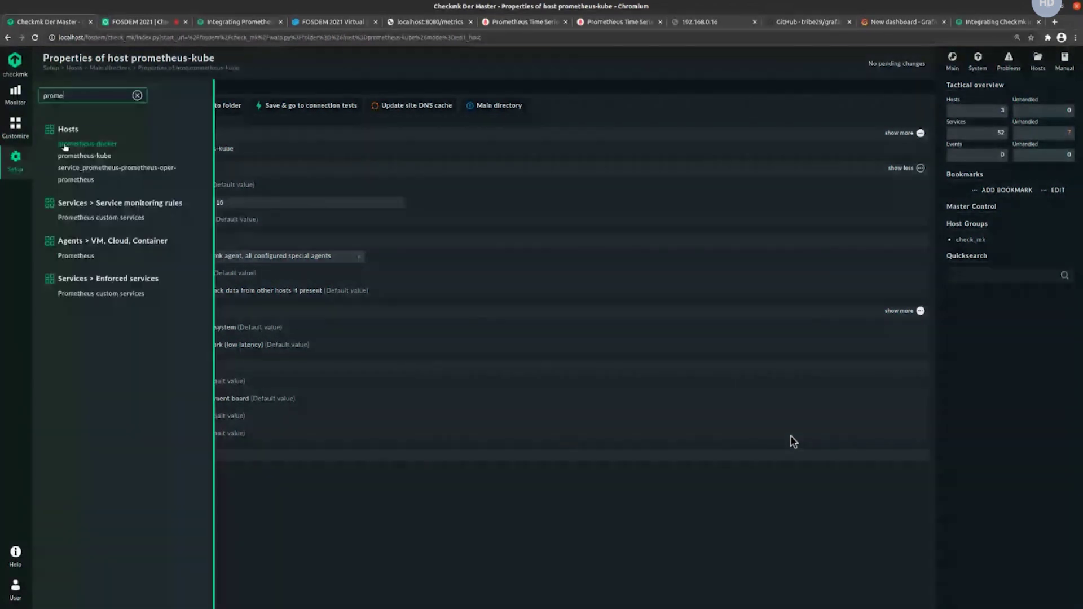
left_click(309, 149)
Clear the setup search and open the Prometheus Kube DCD connection through dynamic host management
left_click(15, 157)
left_click(137, 95)
left_click(64, 141)
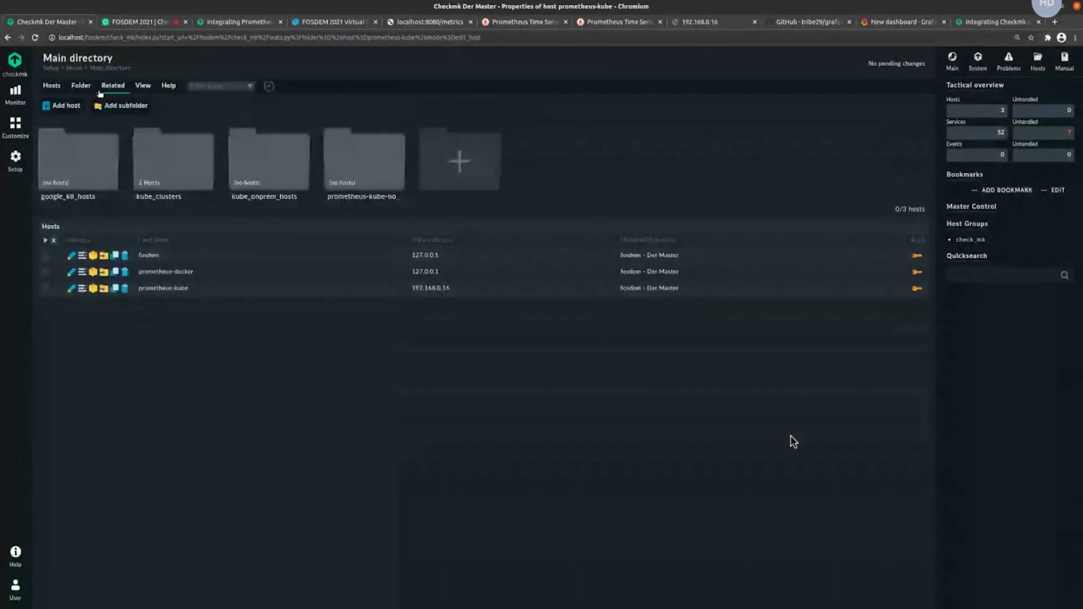
left_click(100, 91)
left_click(134, 144)
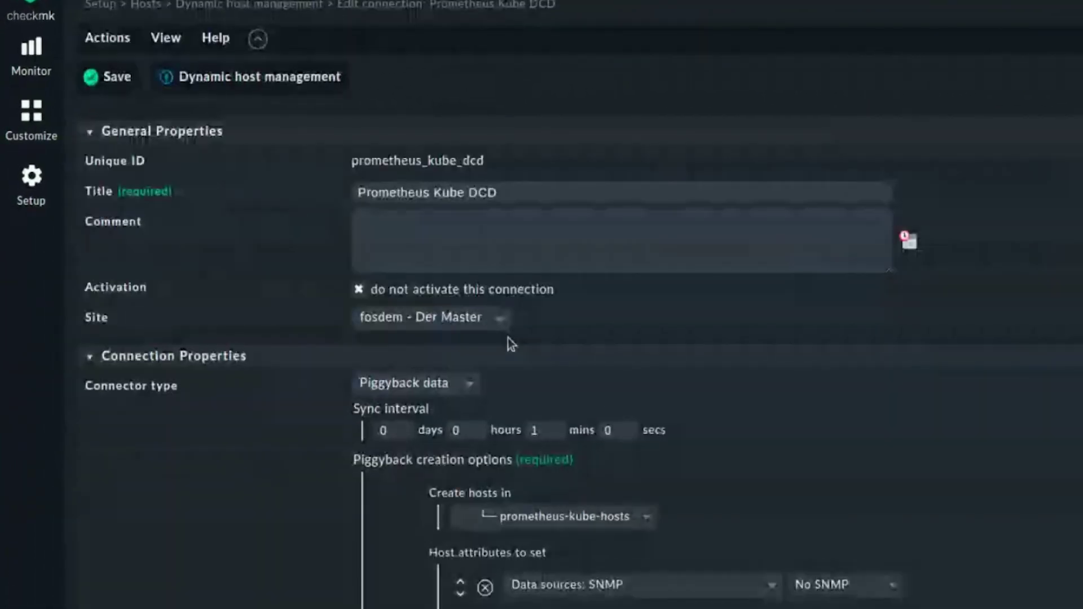
Check the available target folders for created hosts in the Prometheus Kube DCD connection, keeping prometheus-kube-hosts
left_click(559, 523)
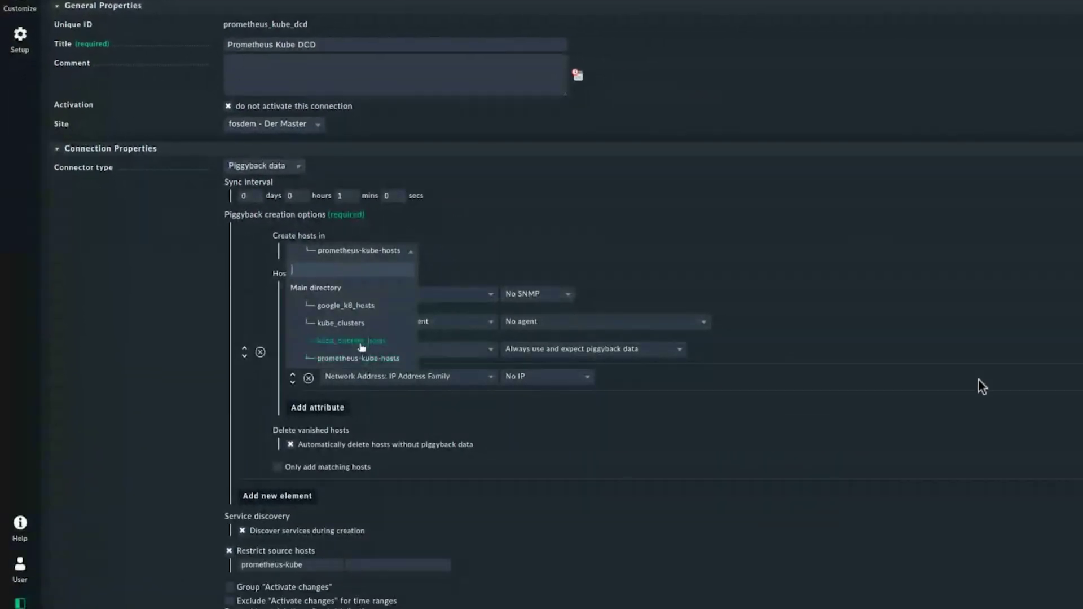
left_click(149, 342)
left_click(22, 36)
left_click(25, 46)
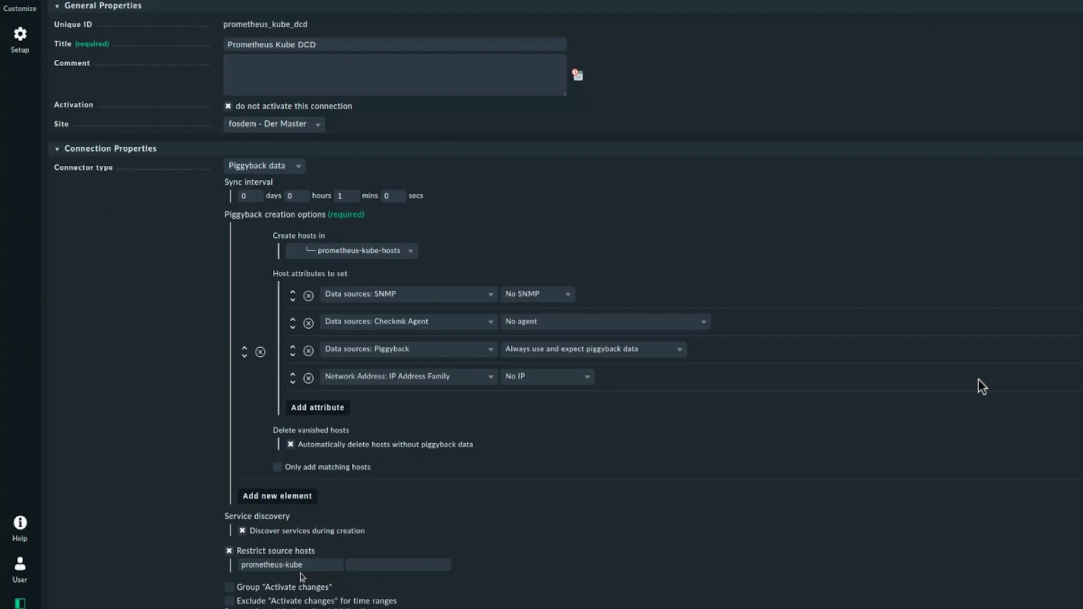
Open the Prometheus special agent rule that applies to host prometheus-kube for editing
left_click(19, 37)
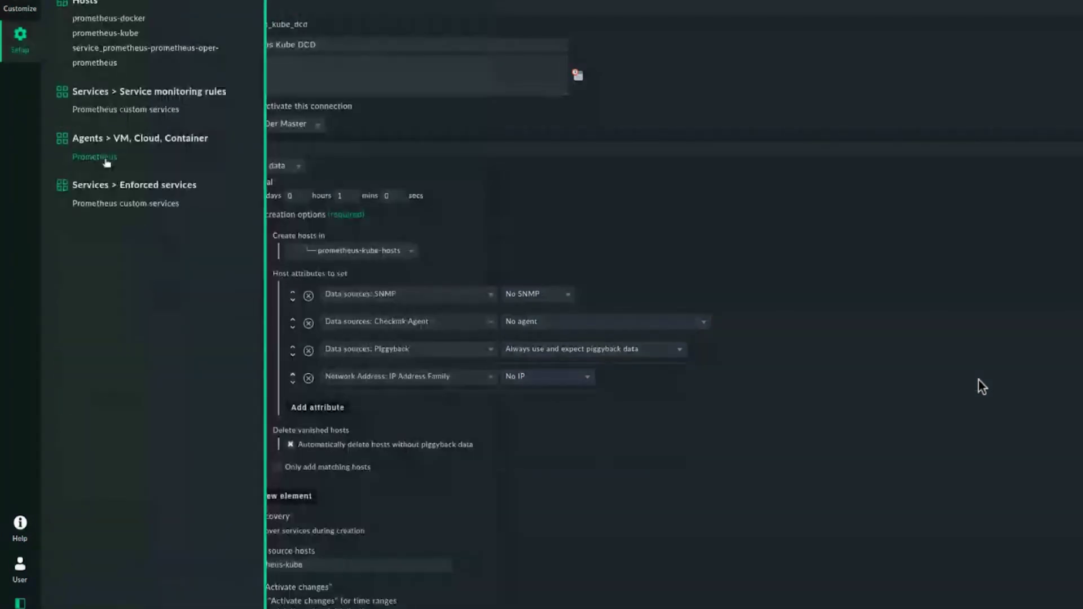
left_click(103, 158)
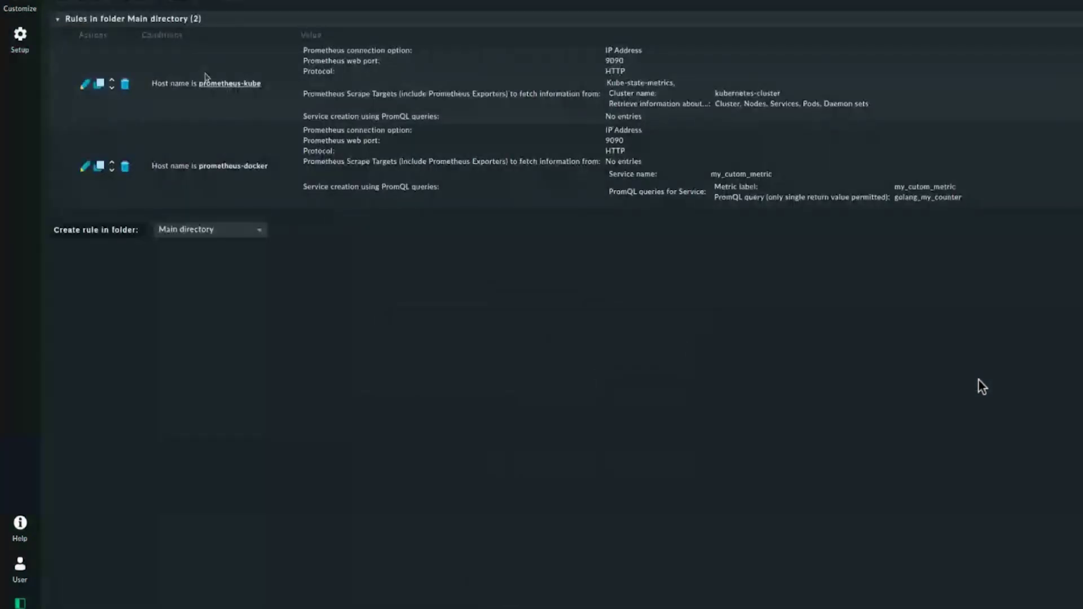
left_click(83, 85)
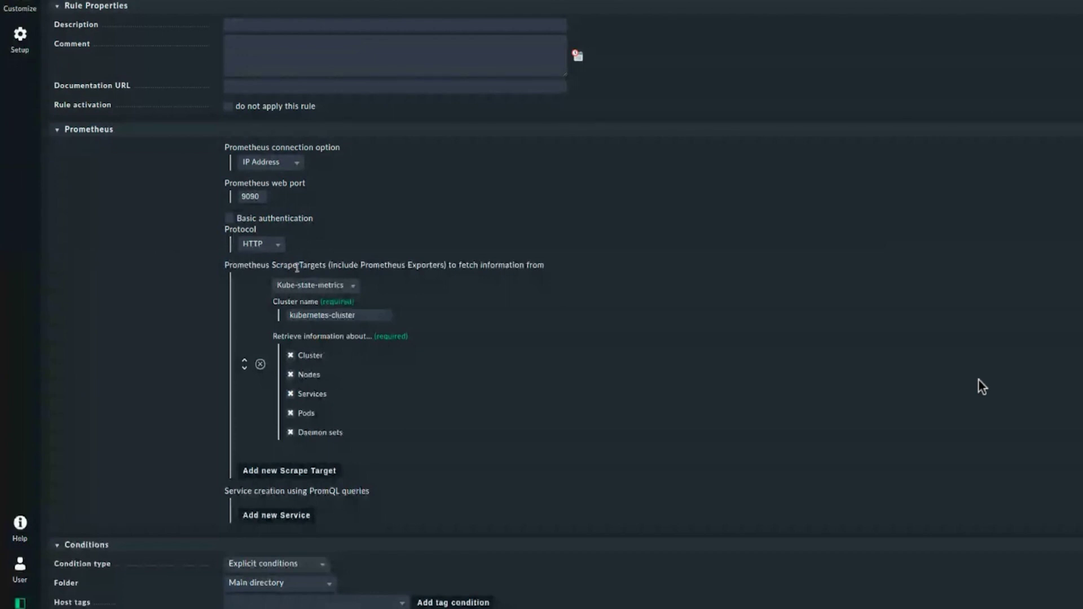
Look through the scrape target types, keeping Kube-state-metrics, and examine the PromQL service creation section of the rule
left_click(404, 282)
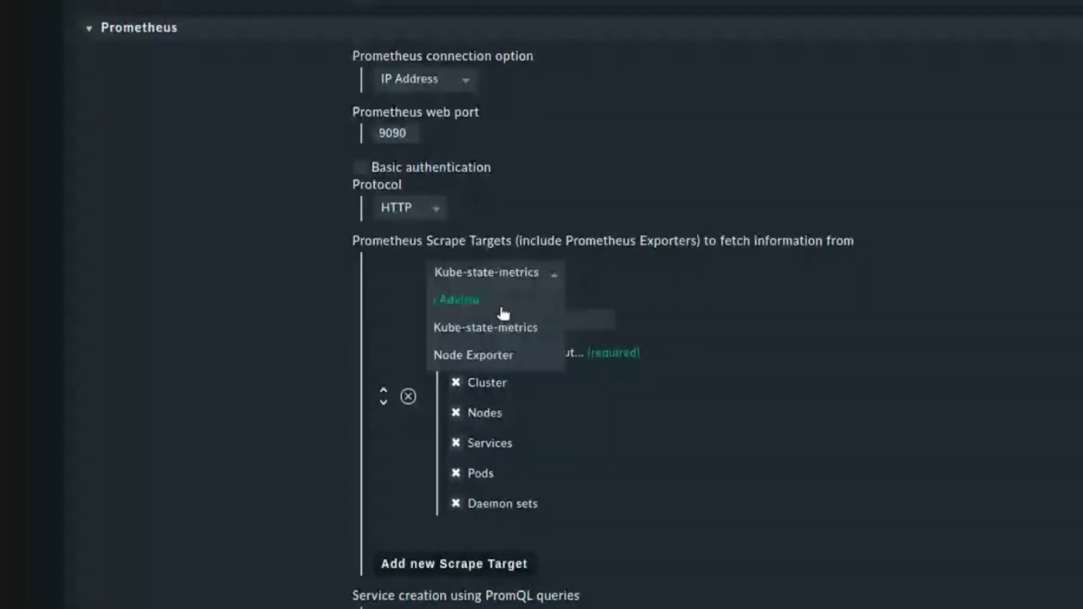
left_click(496, 326)
scroll(259, 279, "down", 2)
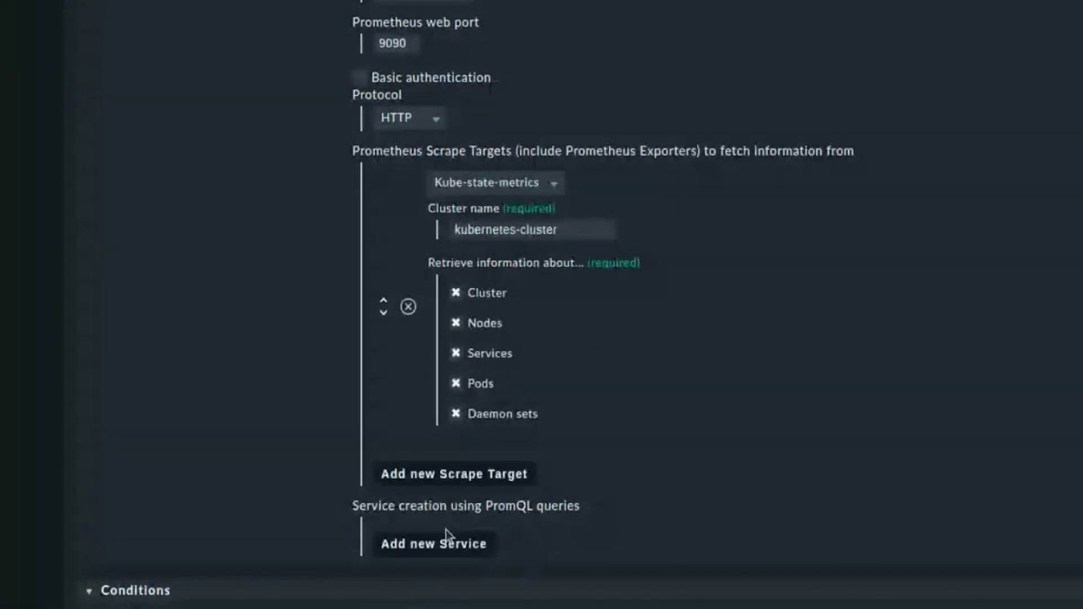
double_click(528, 511)
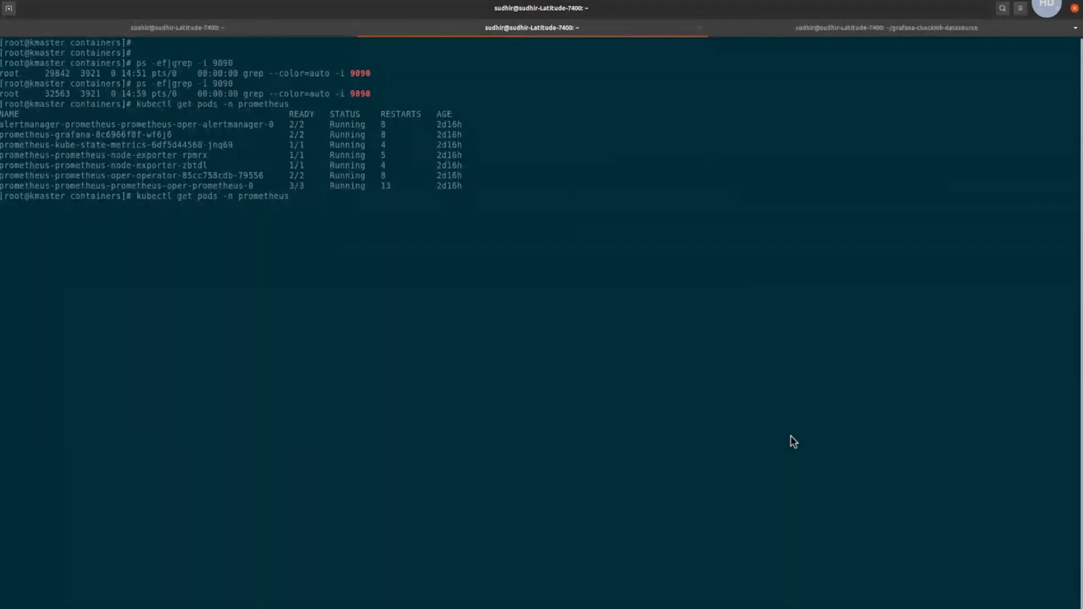
In the terminal, list the prometheus namespace's pods and run a background port-forward of prometheus-prometheus-prometheus-oper-prometheus-0 with address 0.0.0.0 and ports 9090:9090
key("Return")
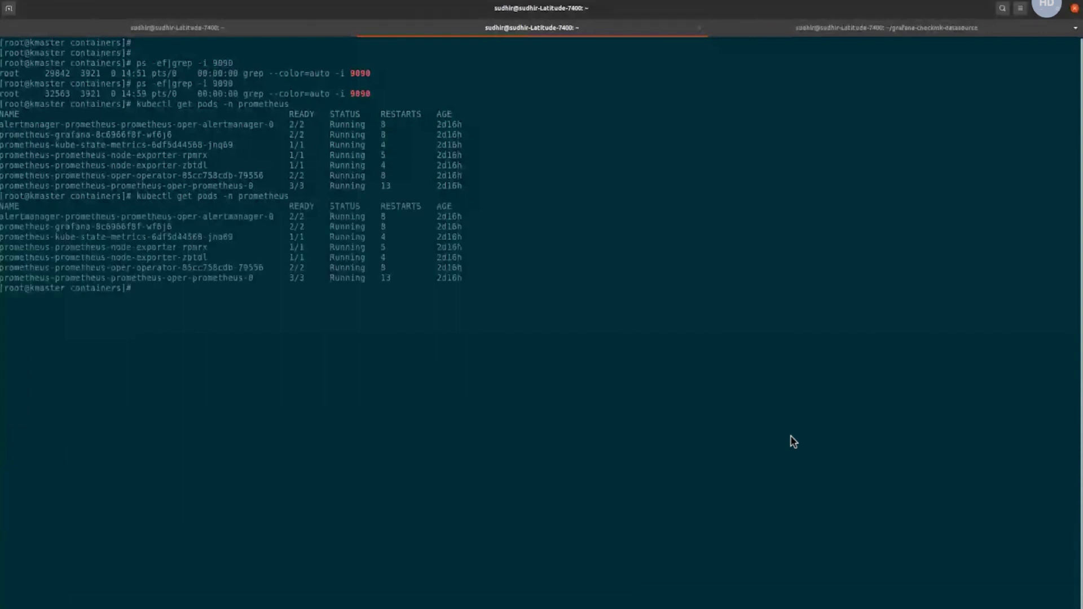
key("Up")
key("Up")
key("Up")
key("Up")
key("Up")
key("Up")
key("Up")
key("Up")
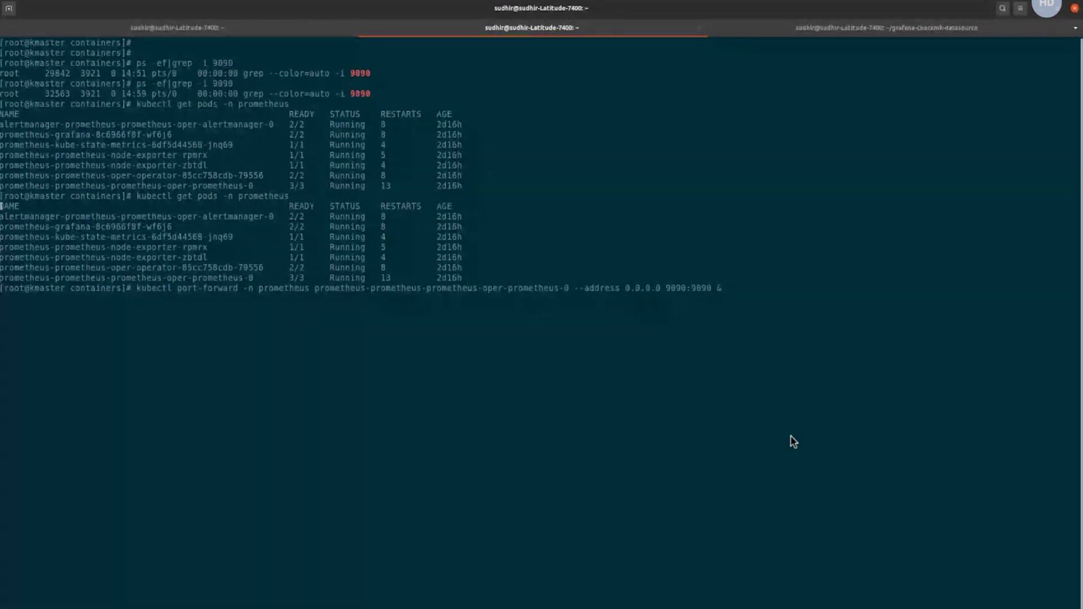
left_click_drag(1, 197, 470, 274)
left_click(534, 235)
left_click_drag(178, 288, 569, 285)
left_click(773, 267)
key("Return")
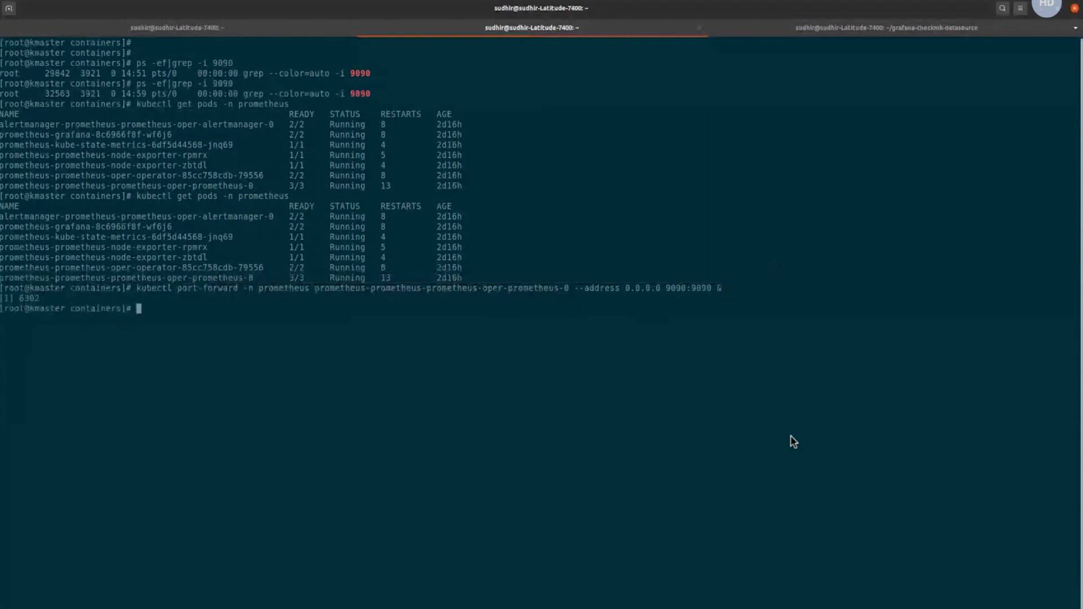
key("Return")
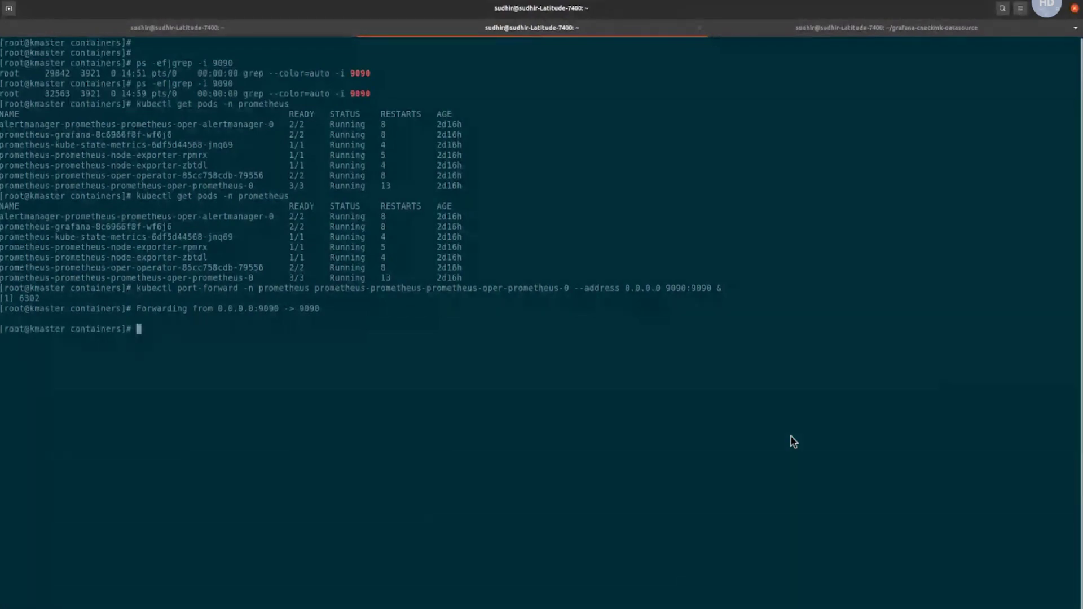
Switch to Chromium, reload the Prometheus targets page on 192.168.0.16, and examine the state of the scrape targets
key("alt+Tab")
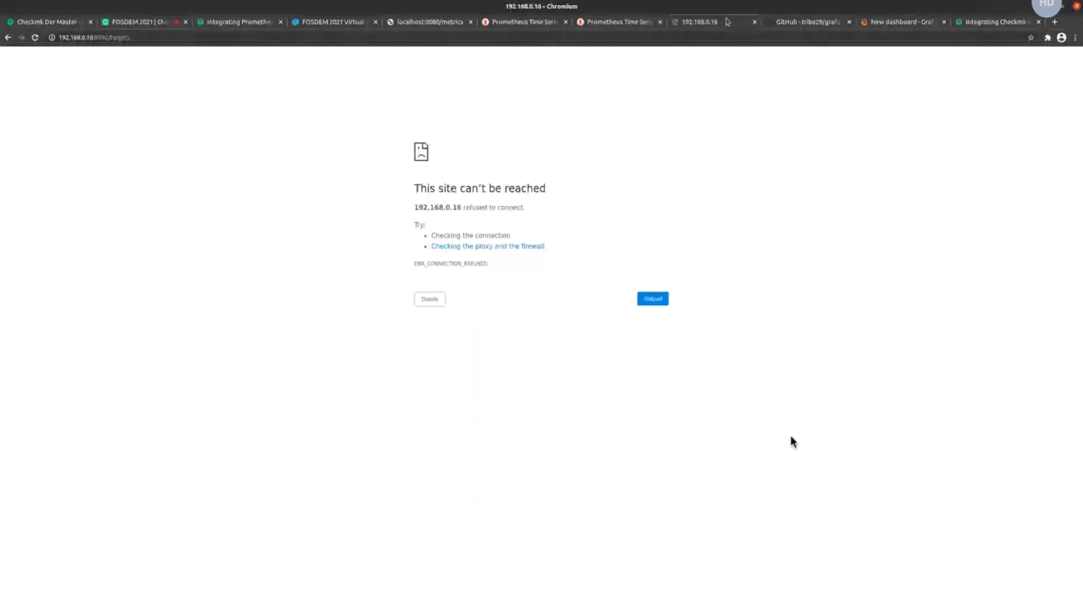
left_click(35, 38)
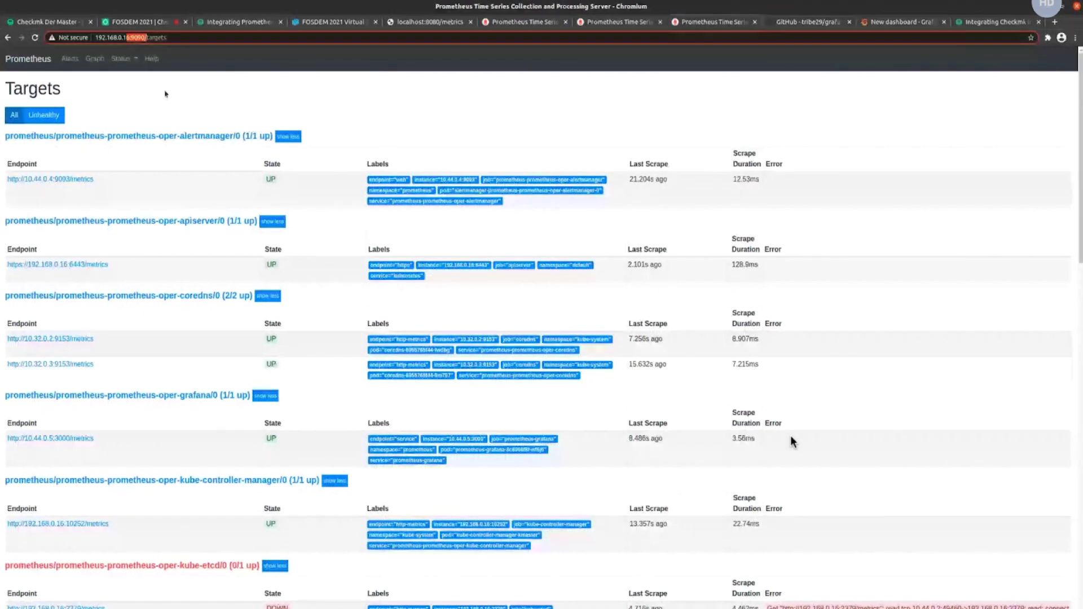
scroll(165, 93, "down", 2)
scroll(166, 93, "down", 3)
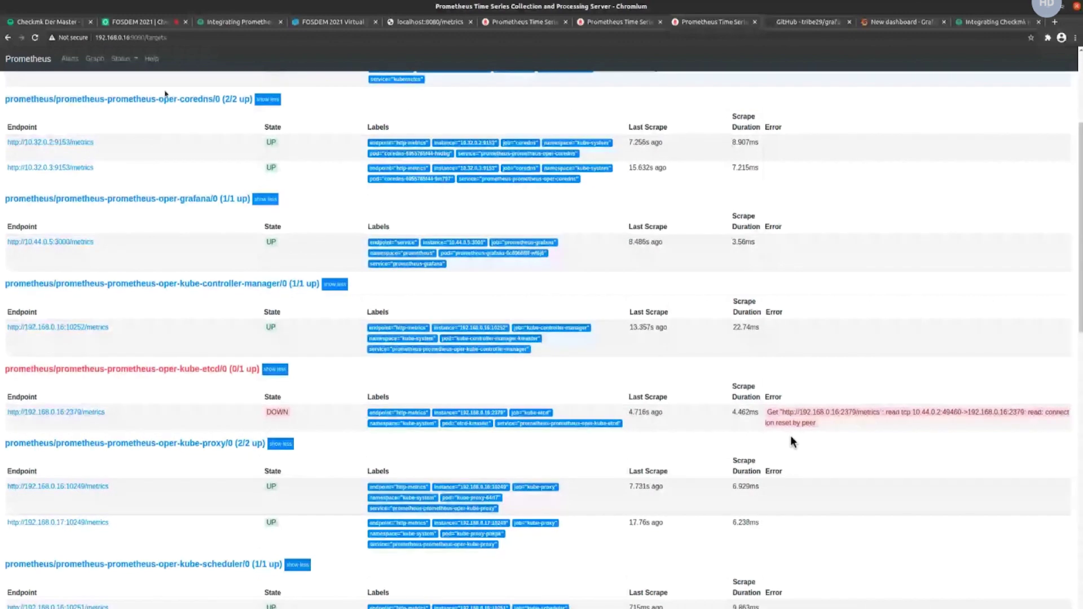
scroll(166, 94, "down", 10)
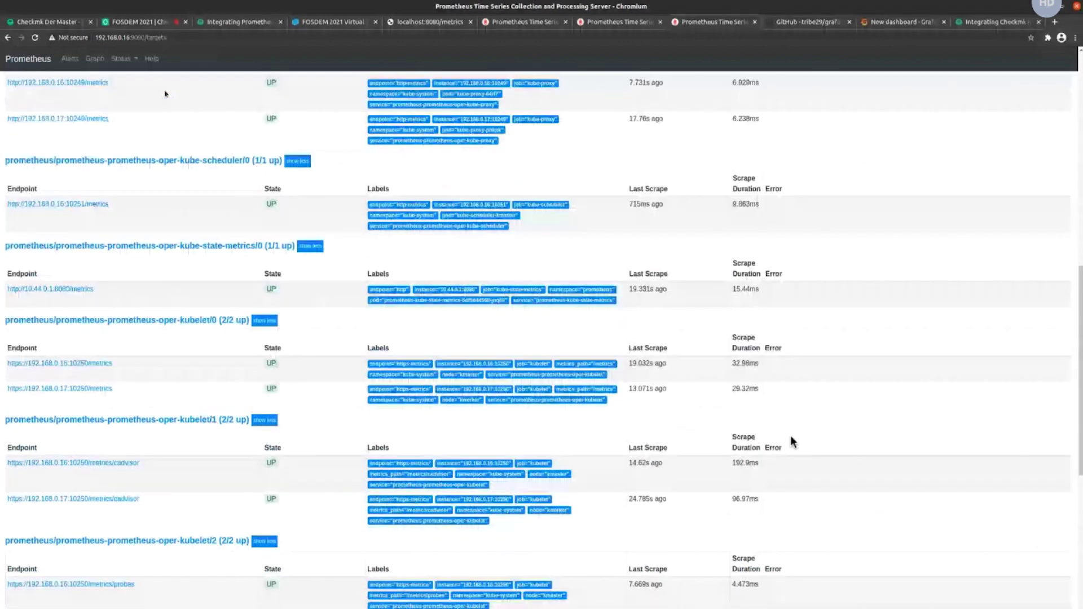
scroll(177, 453, "down", 1)
scroll(178, 453, "down", 4)
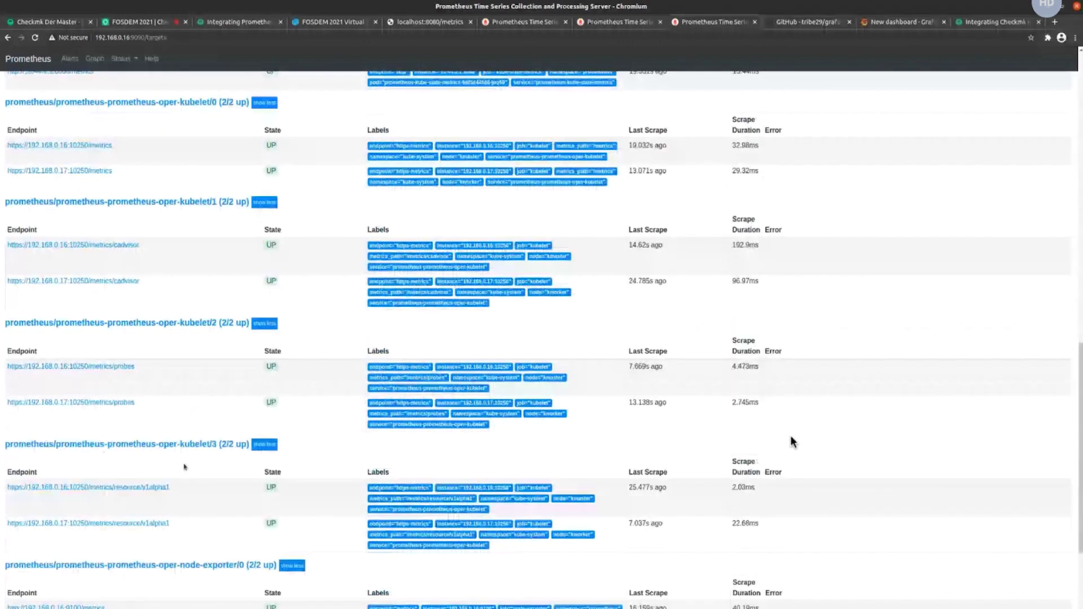
scroll(204, 471, "down", 5)
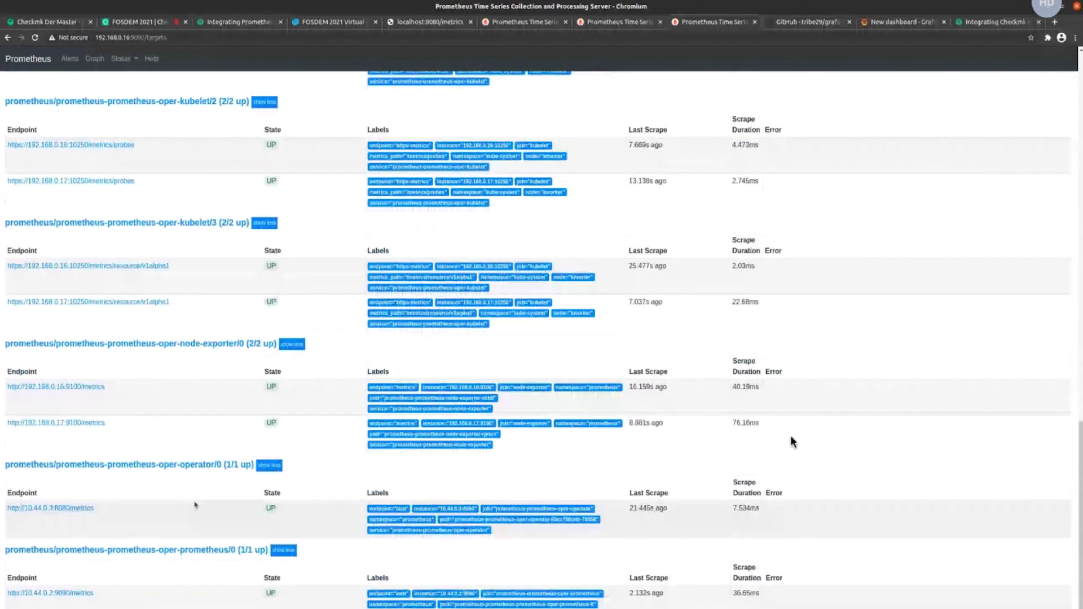
scroll(195, 505, "up", 1)
scroll(157, 372, "up", 1)
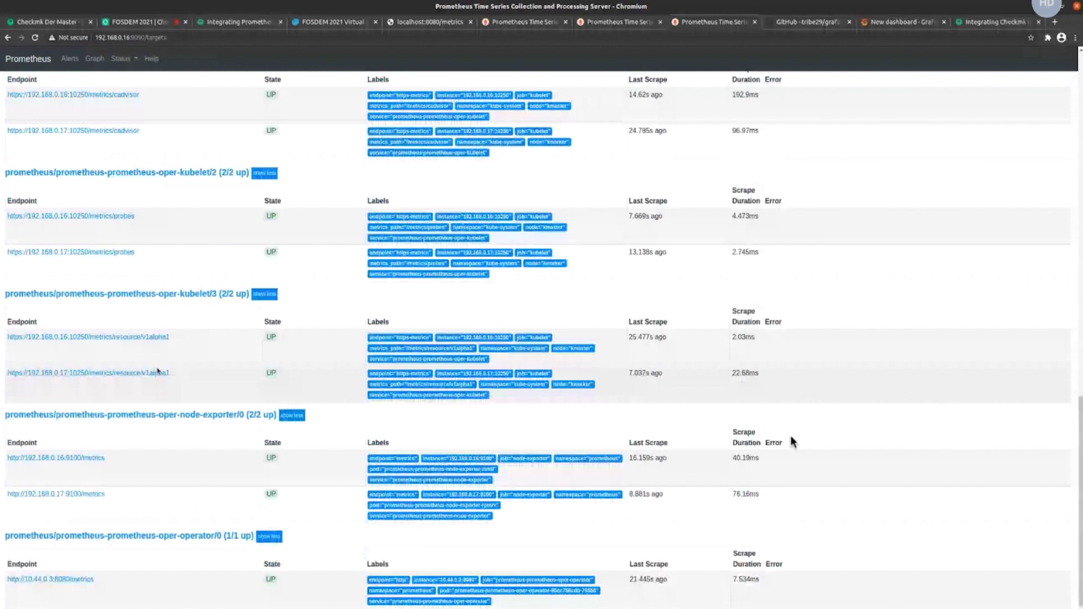
scroll(157, 371, "up", 6)
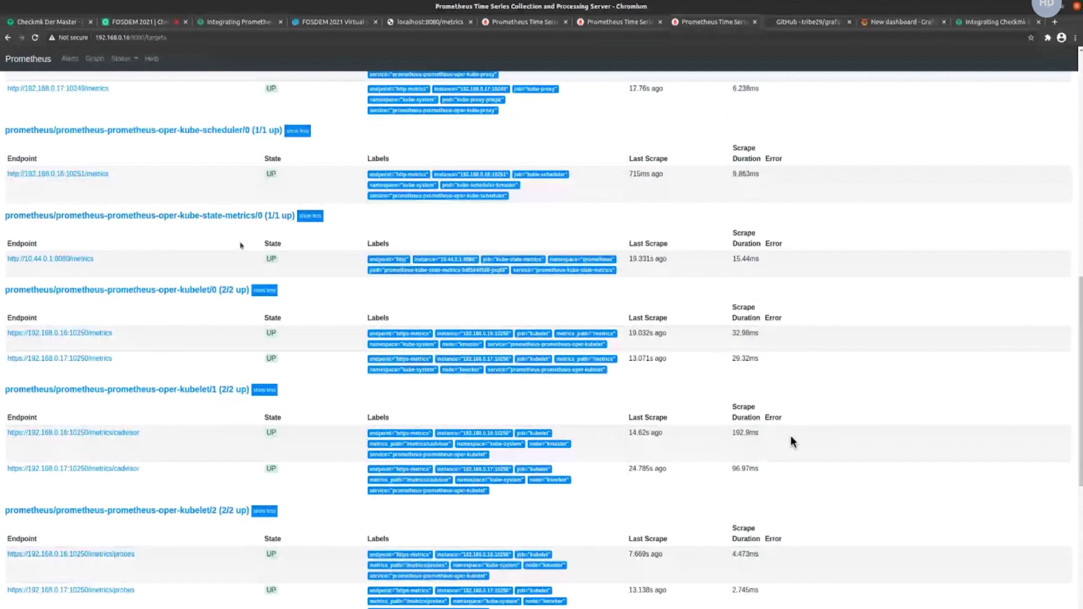
mouse_move(425, 228)
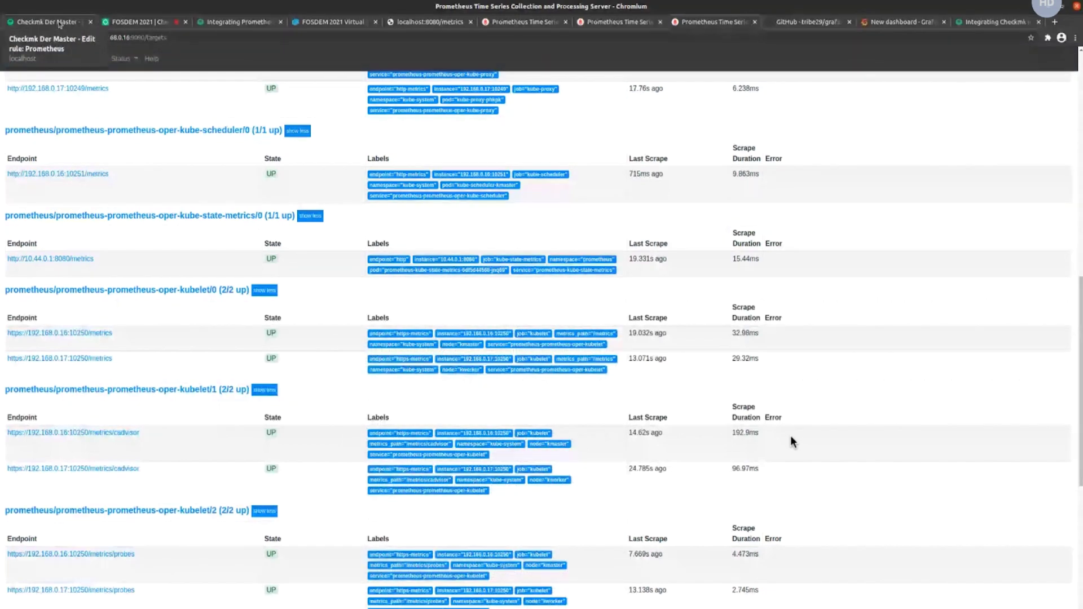
Return to Checkmk, open the prometheus-kube host's properties, and save them to go to its service configuration
left_click(60, 23)
left_click(25, 164)
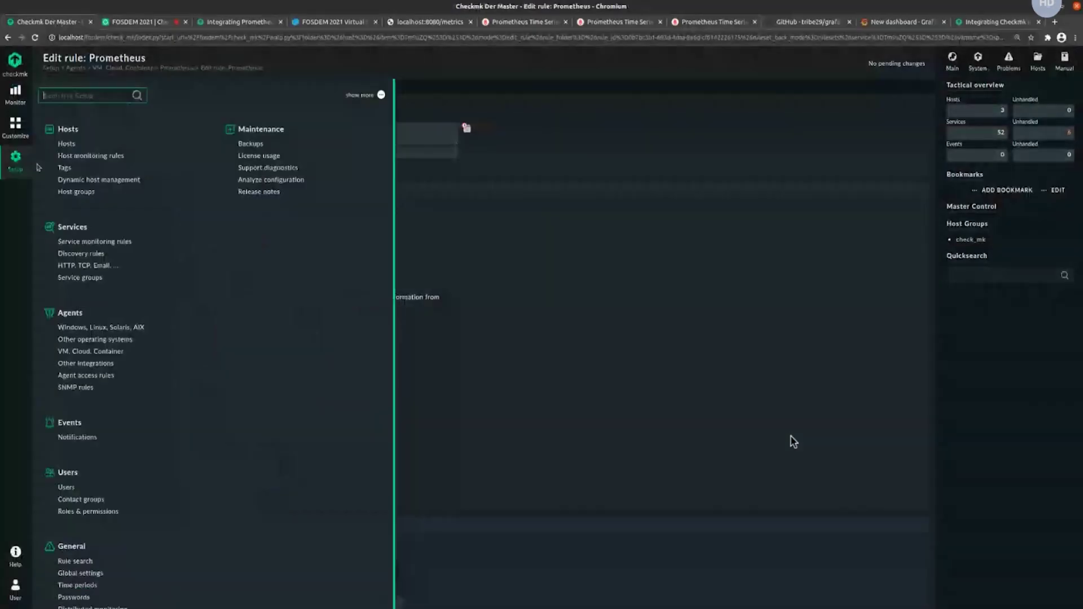
left_click(66, 143)
left_click(164, 289)
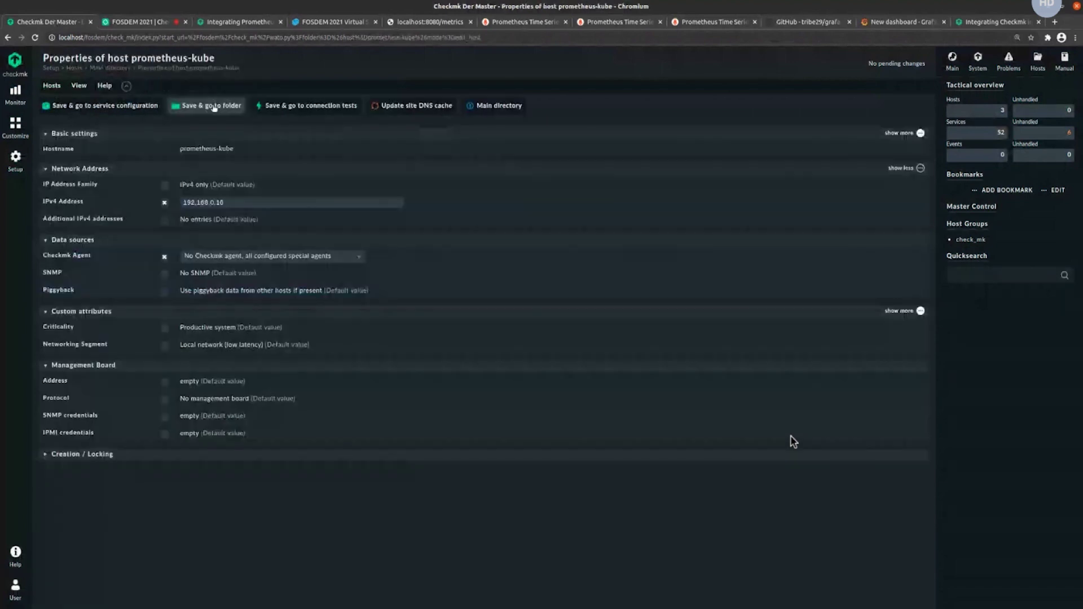
left_click(101, 106)
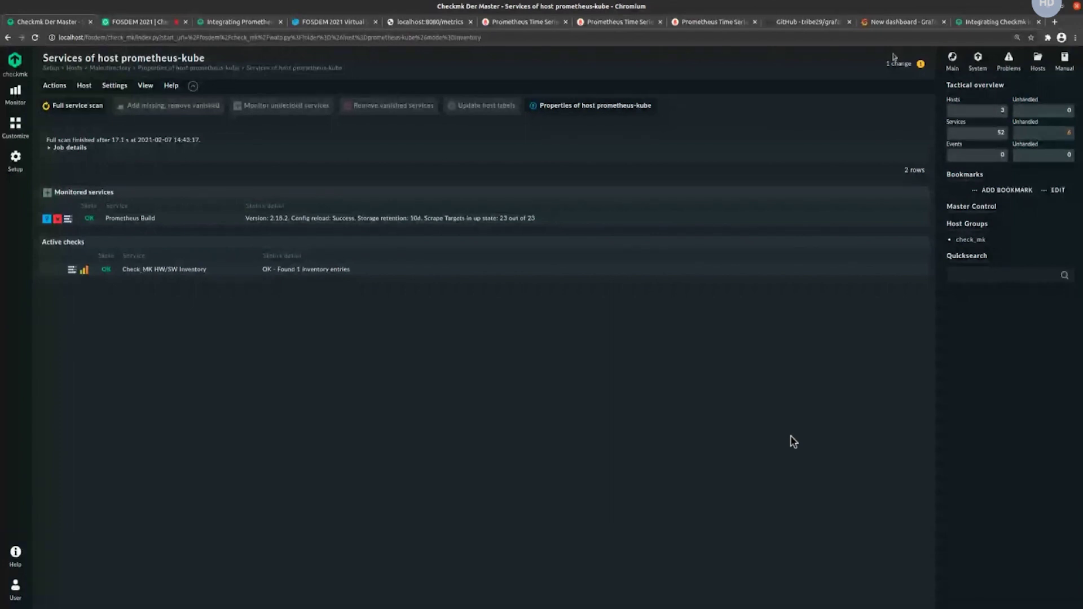
In dynamic host management, enable the Prometheus Kube DCD connection by clearing "do not activate this connection", and save it
left_click(16, 160)
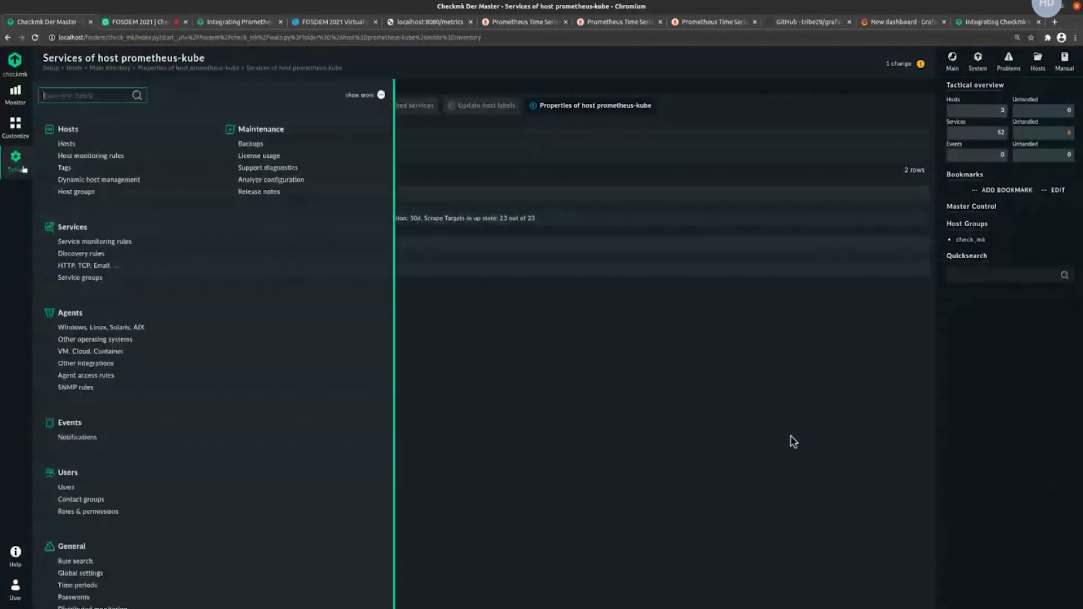
left_click(66, 144)
left_click(116, 86)
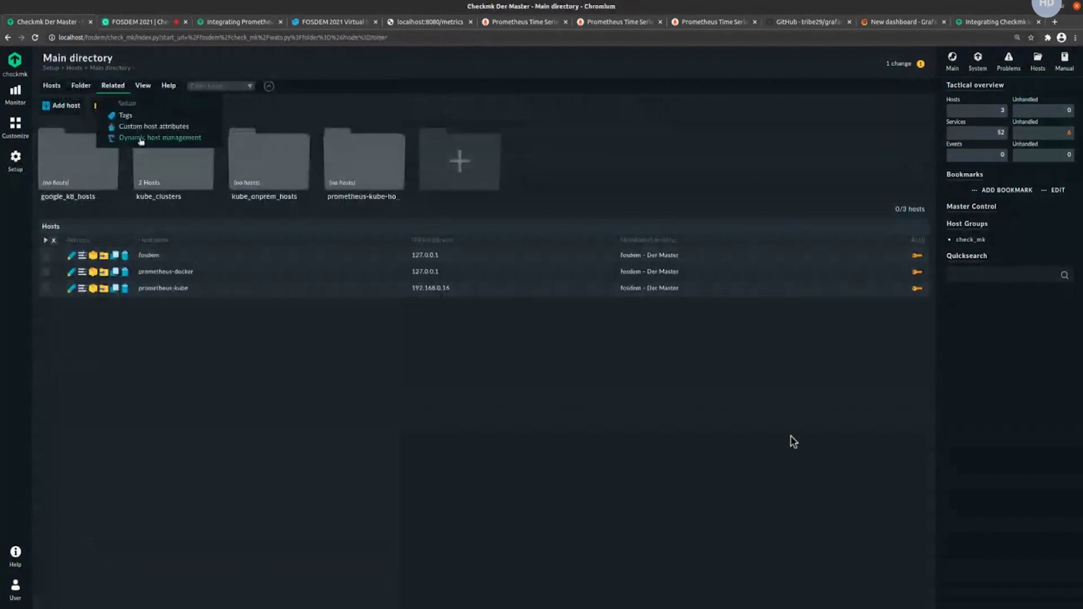
left_click(141, 138)
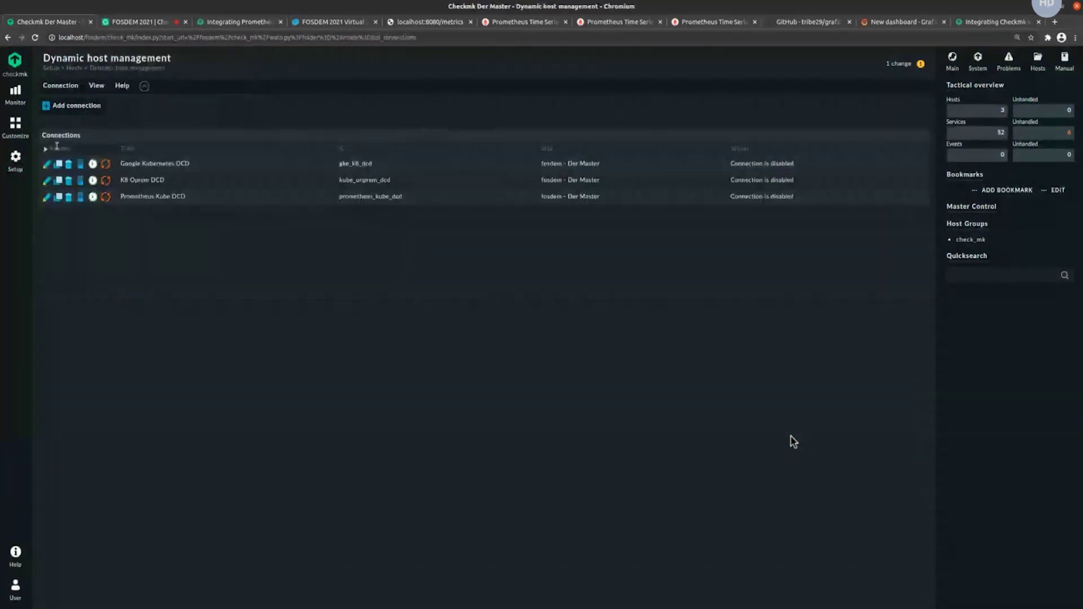
left_click(46, 197)
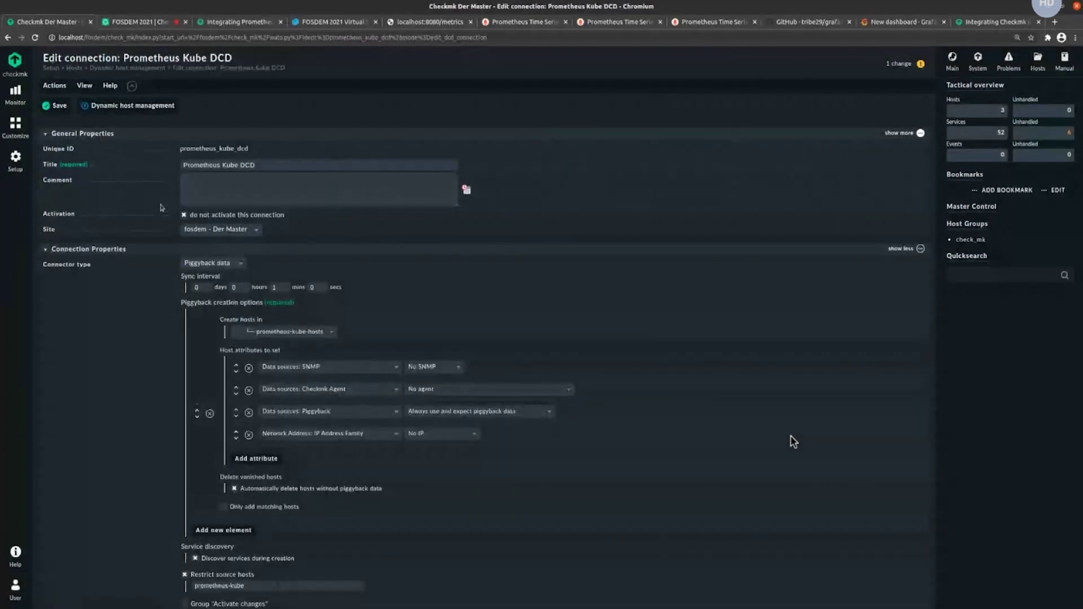
left_click(183, 214)
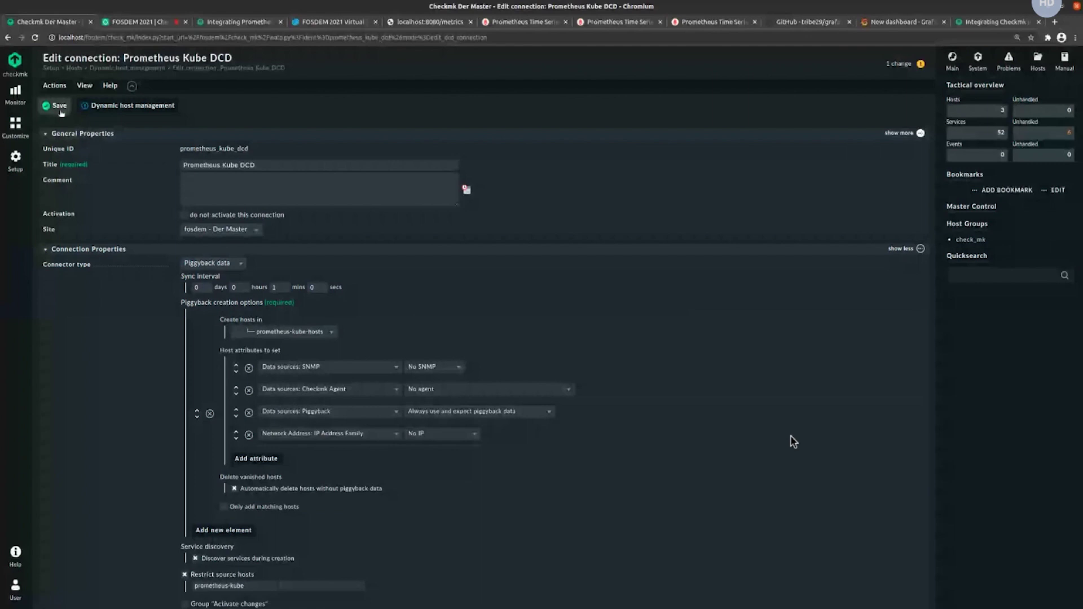
left_click(59, 107)
Review the pending host creations and activate the changes on the affected site
left_click(118, 107)
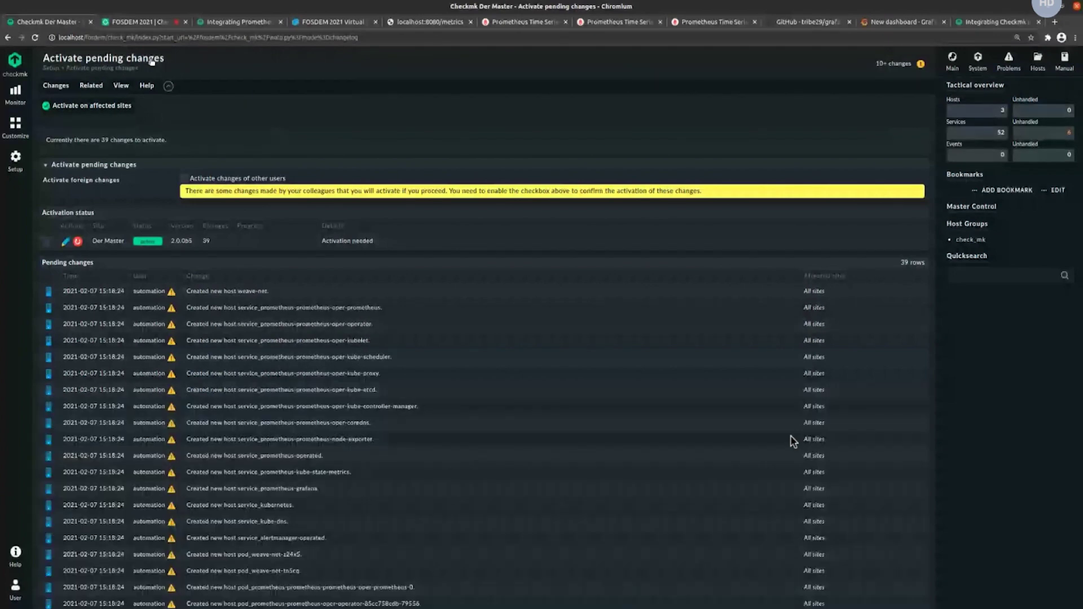
scroll(447, 350, "down", 1)
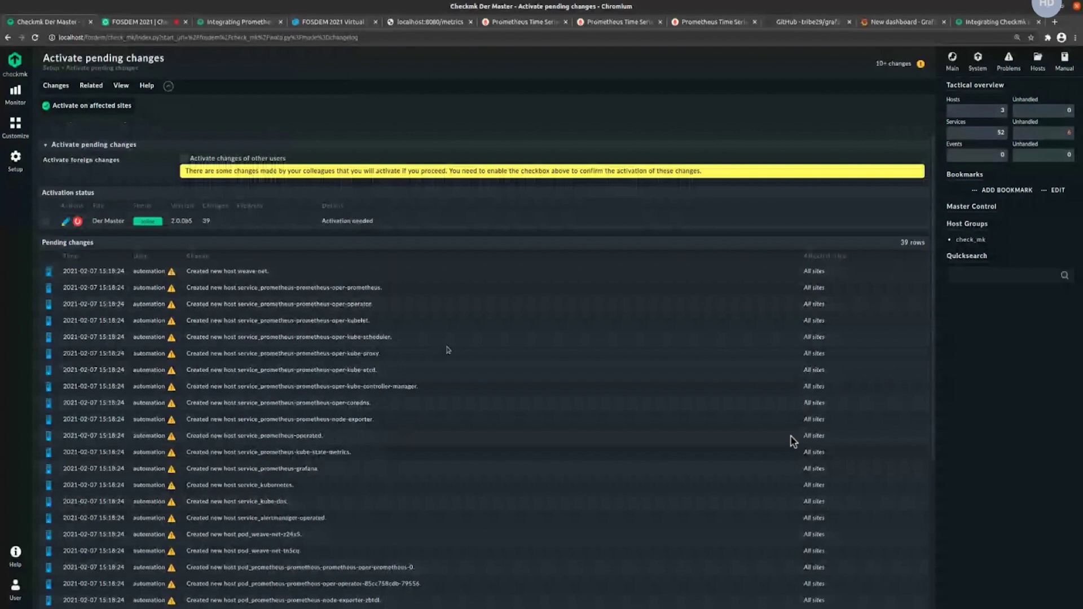
scroll(447, 349, "down", 5)
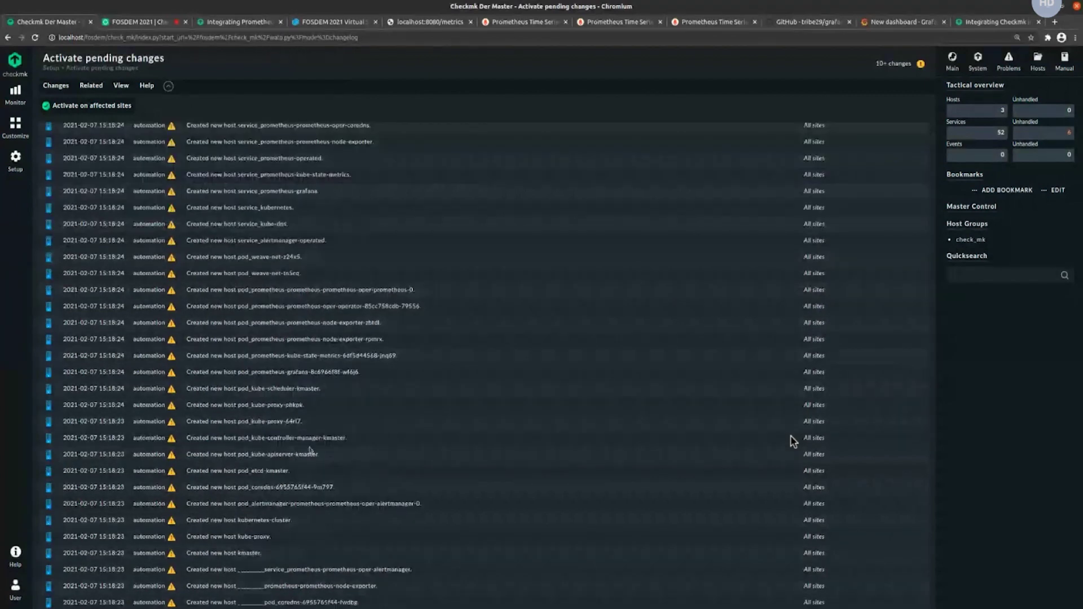
left_click_drag(829, 602, 292, 601)
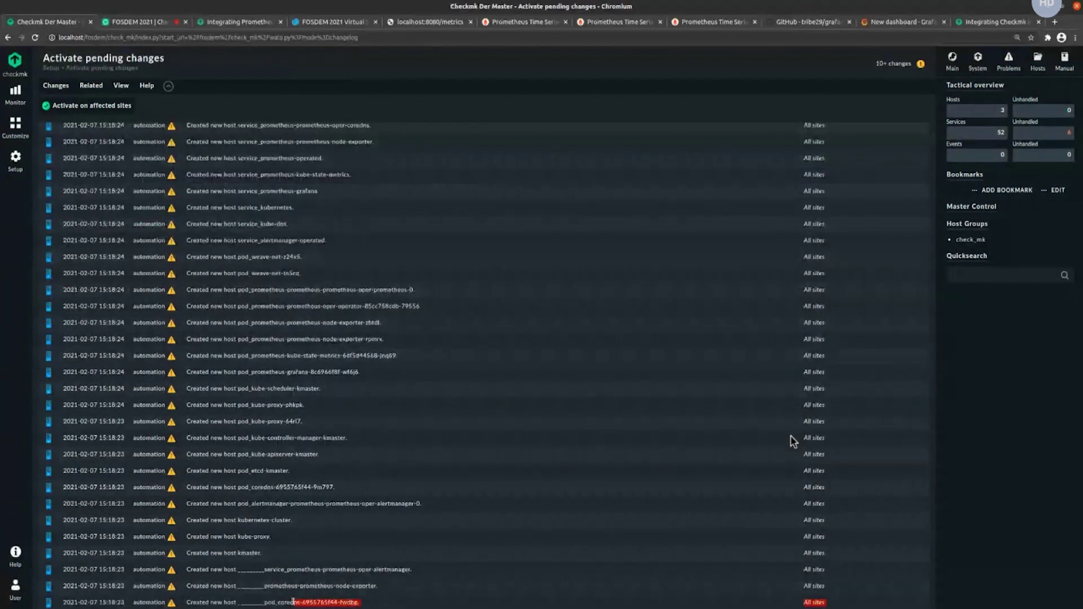
scroll(292, 601, "up", 1)
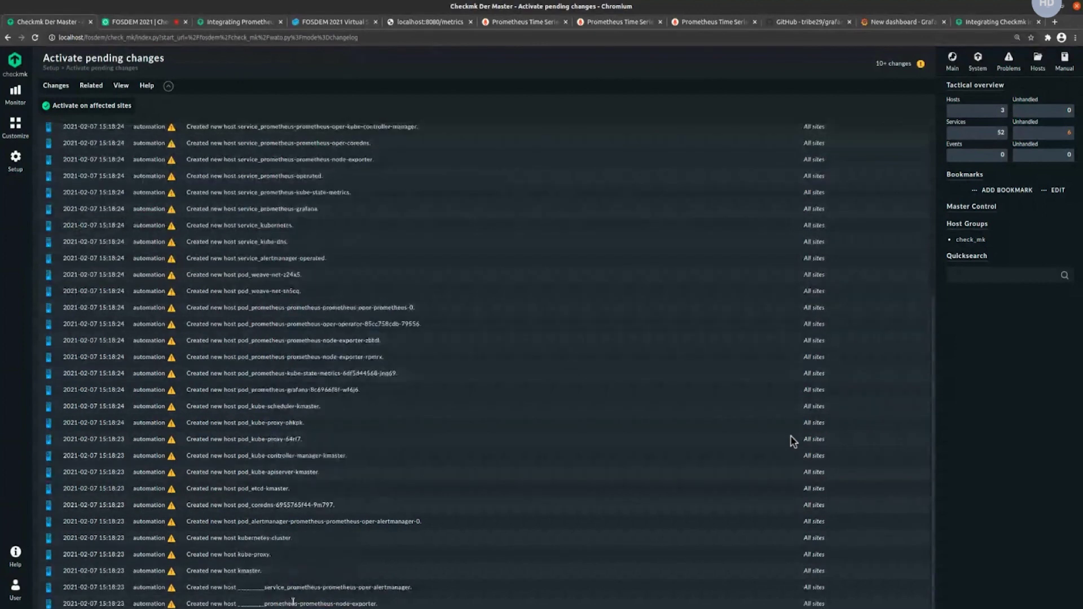
scroll(293, 601, "up", 3)
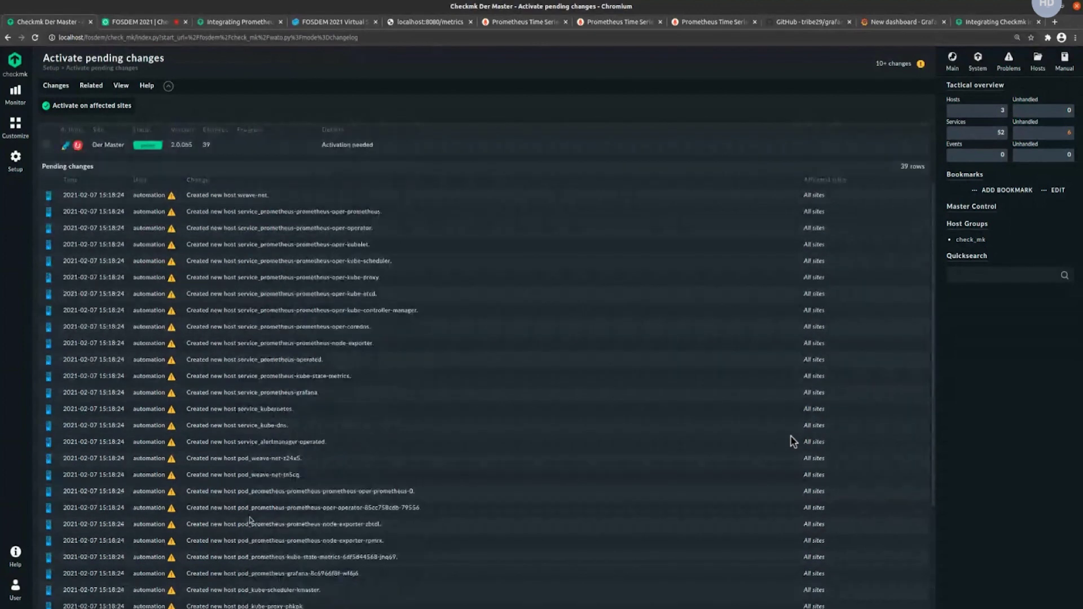
scroll(250, 519, "up", 2)
scroll(269, 479, "down", 1)
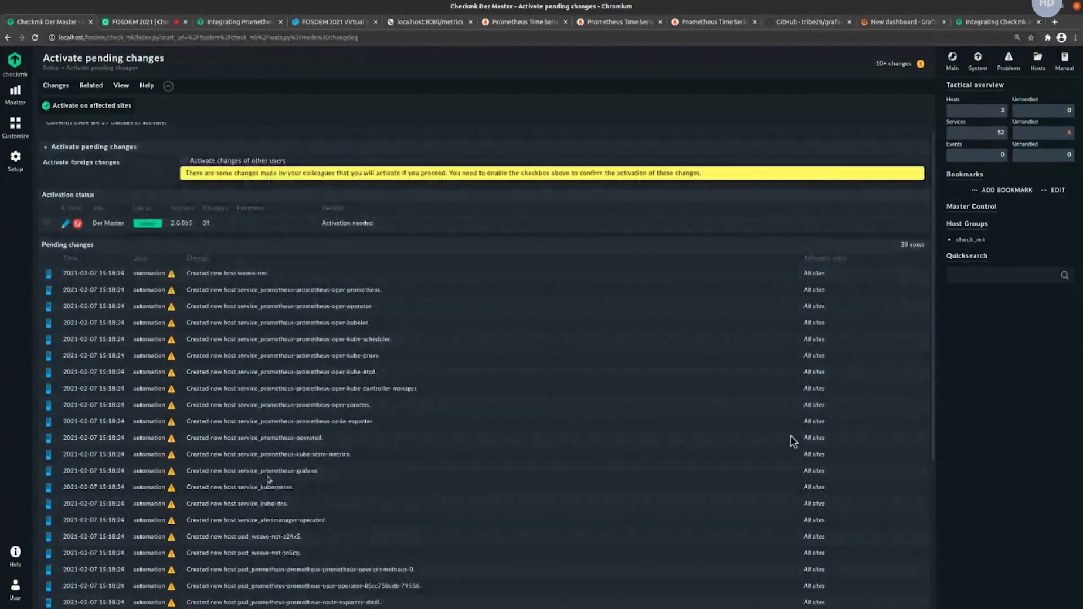
scroll(268, 480, "down", 2)
scroll(267, 475, "up", 2)
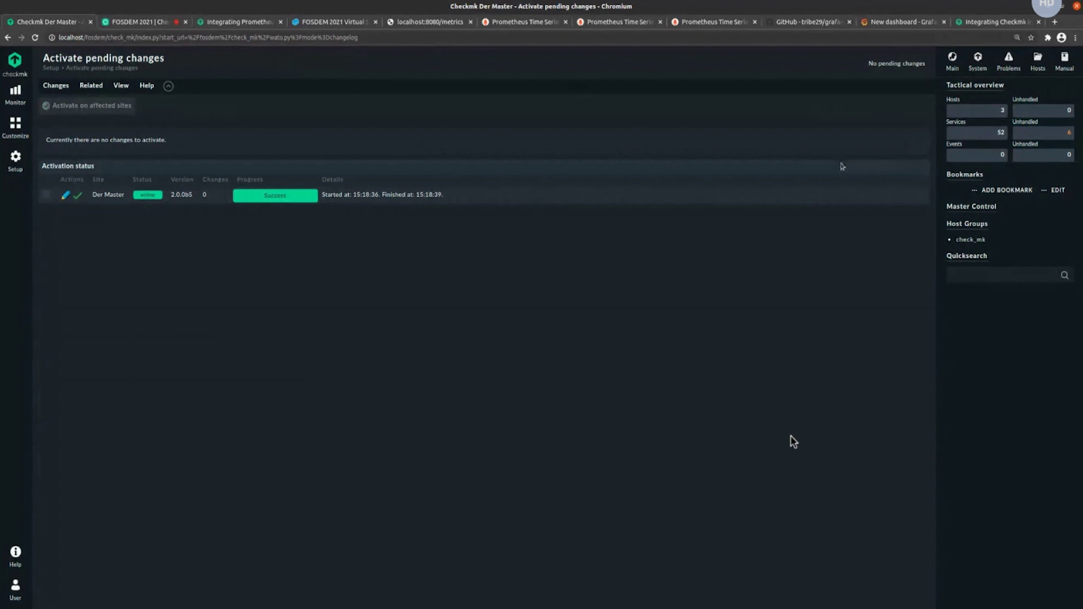
View the list of all monitored hosts, and look through the hosts in the prometheus-kube-hosts setup folder
left_click(995, 111)
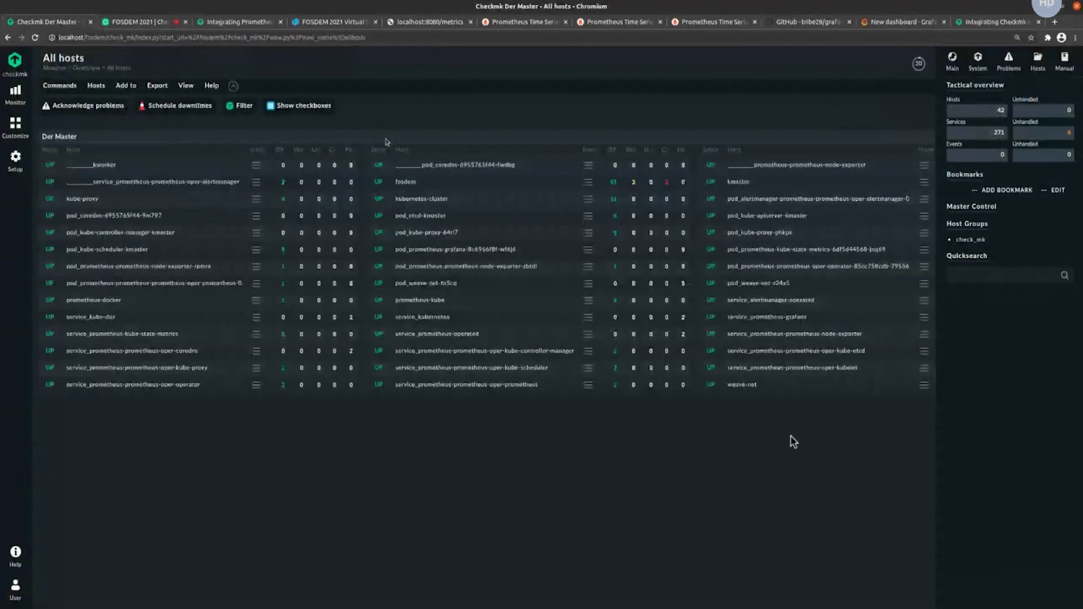
key("ctrl+plus")
left_click(22, 191)
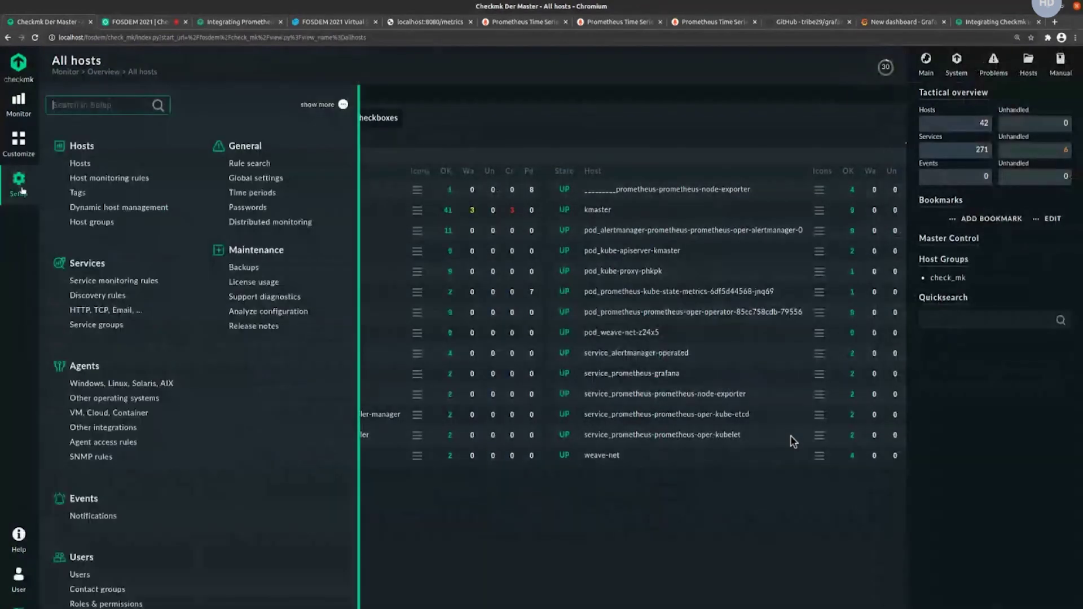
left_click(22, 190)
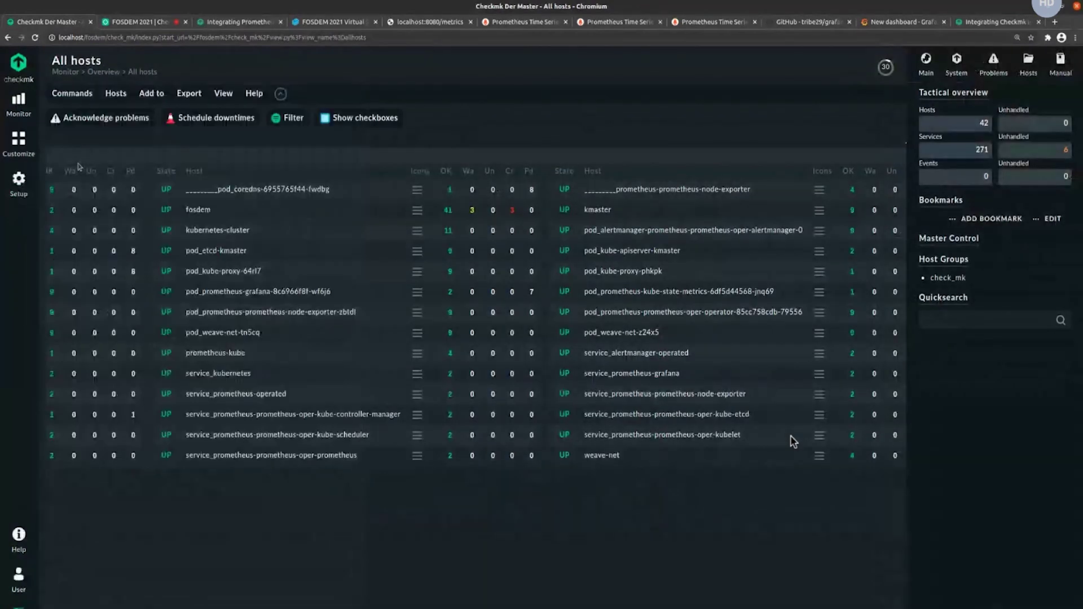
left_click(437, 193)
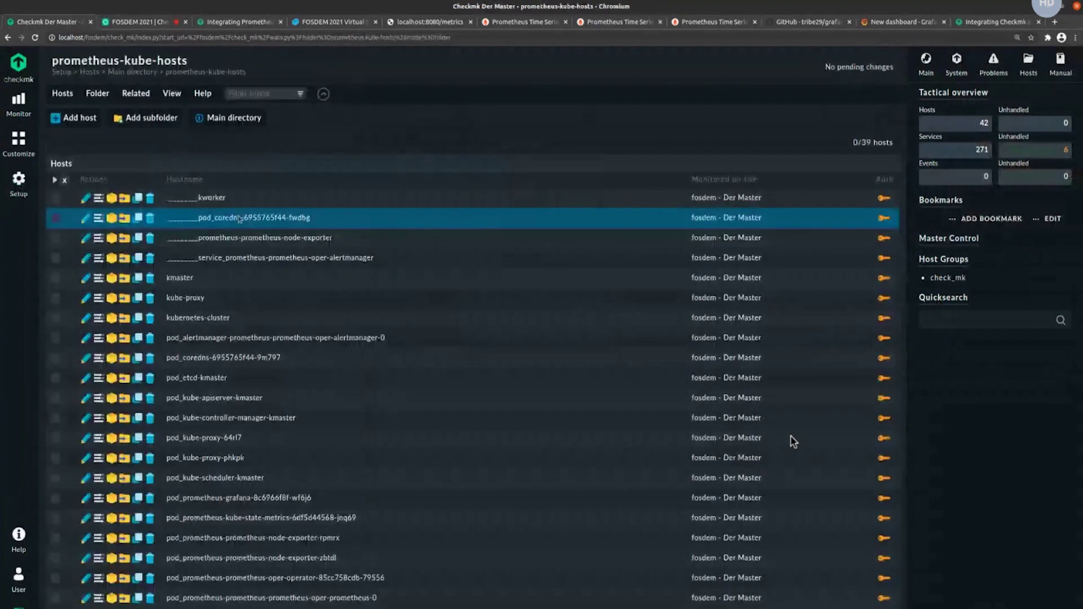
scroll(397, 329, "down", 5)
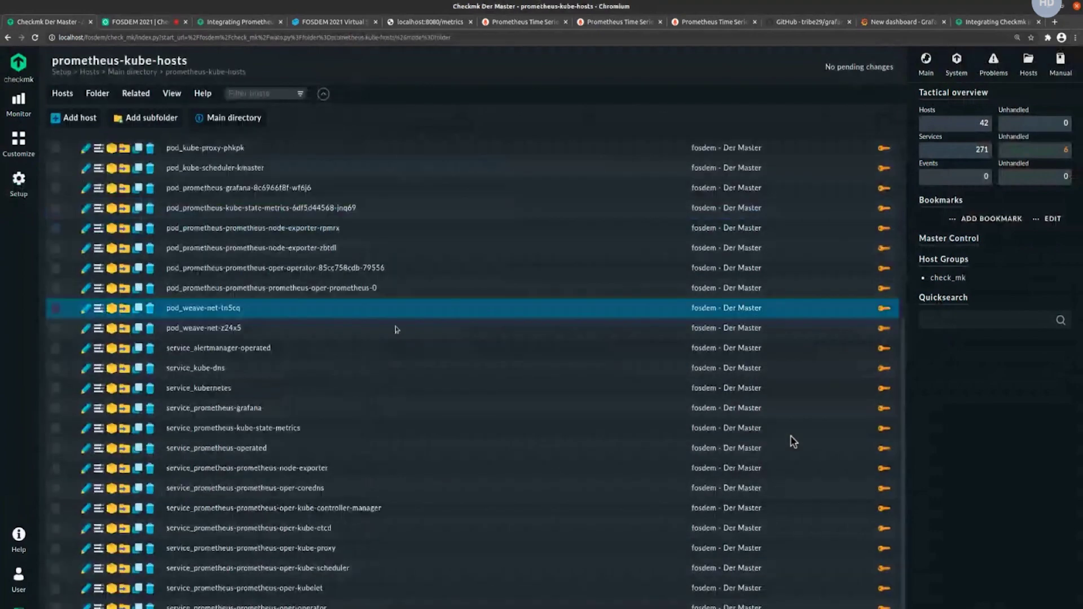
scroll(396, 330, "down", 1)
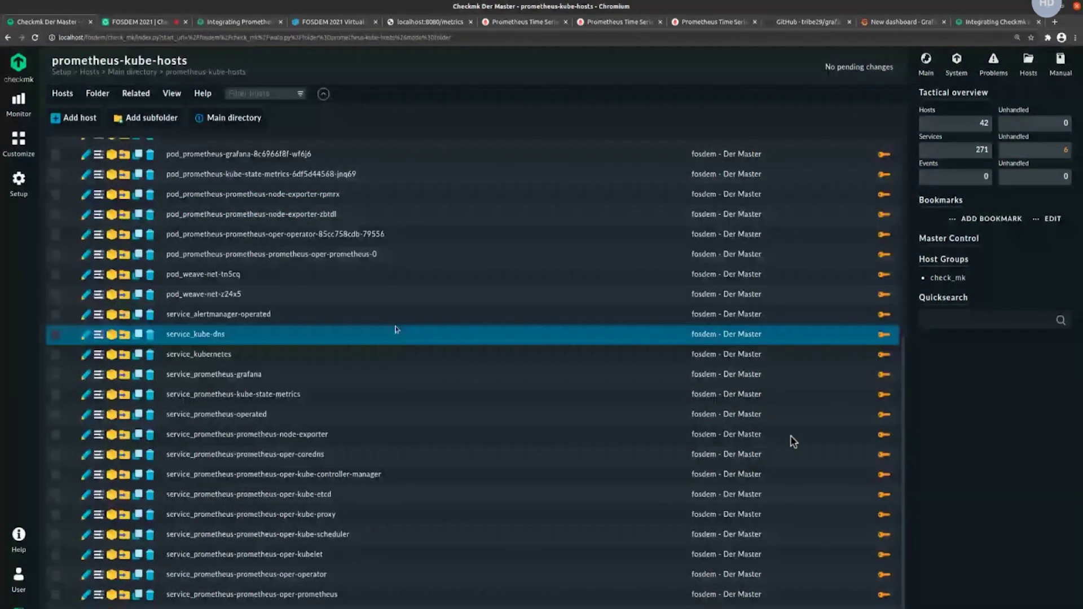
scroll(396, 329, "up", 3)
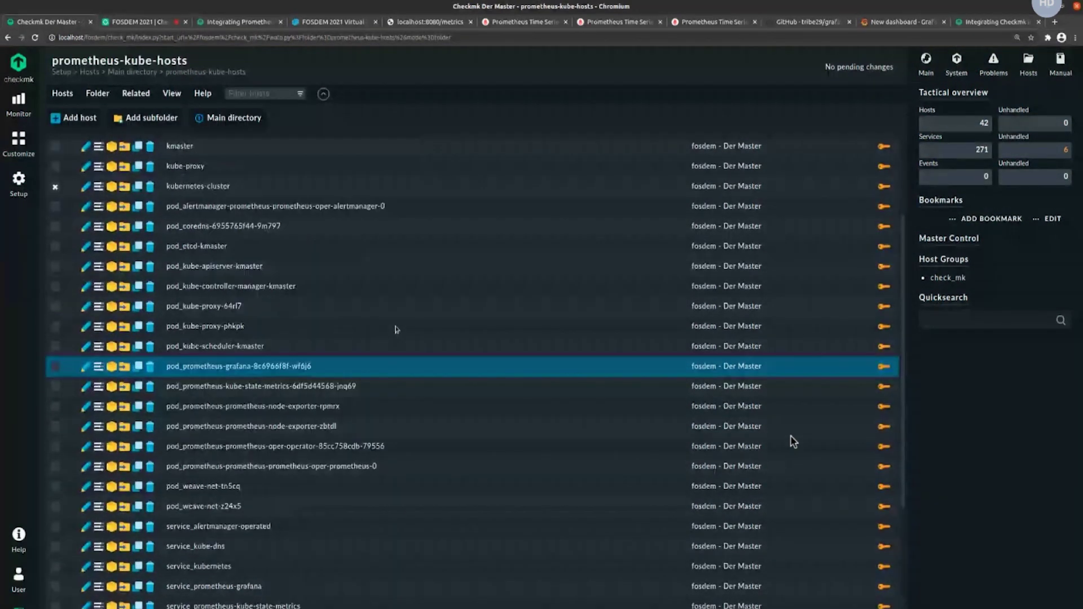
scroll(396, 329, "down", 3)
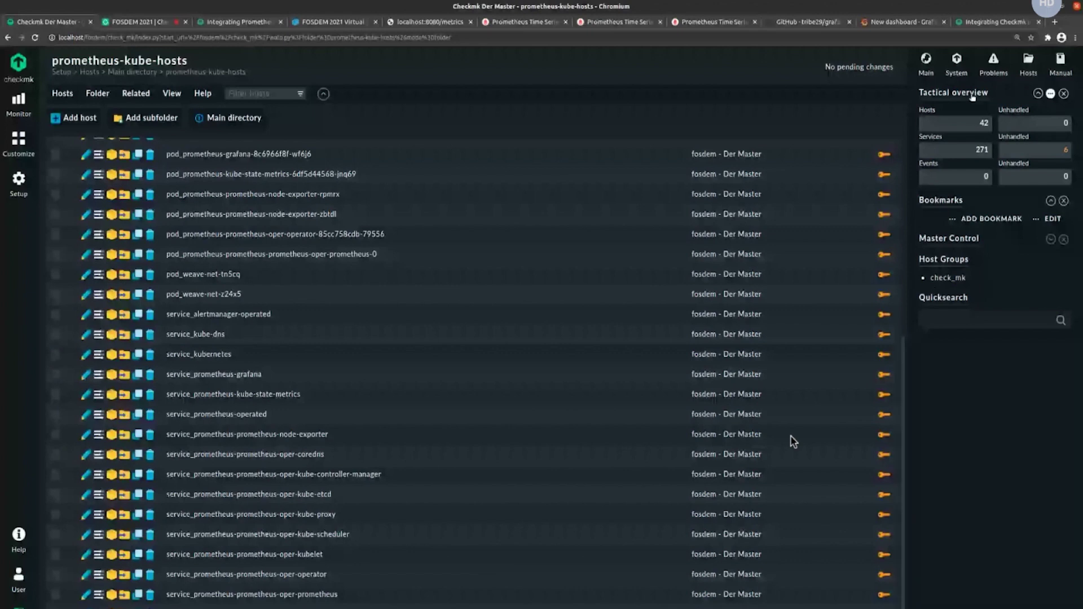
From the list of all hosts, open pod_coredns-6955765f44-9m797 and examine its monitored services
left_click(982, 123)
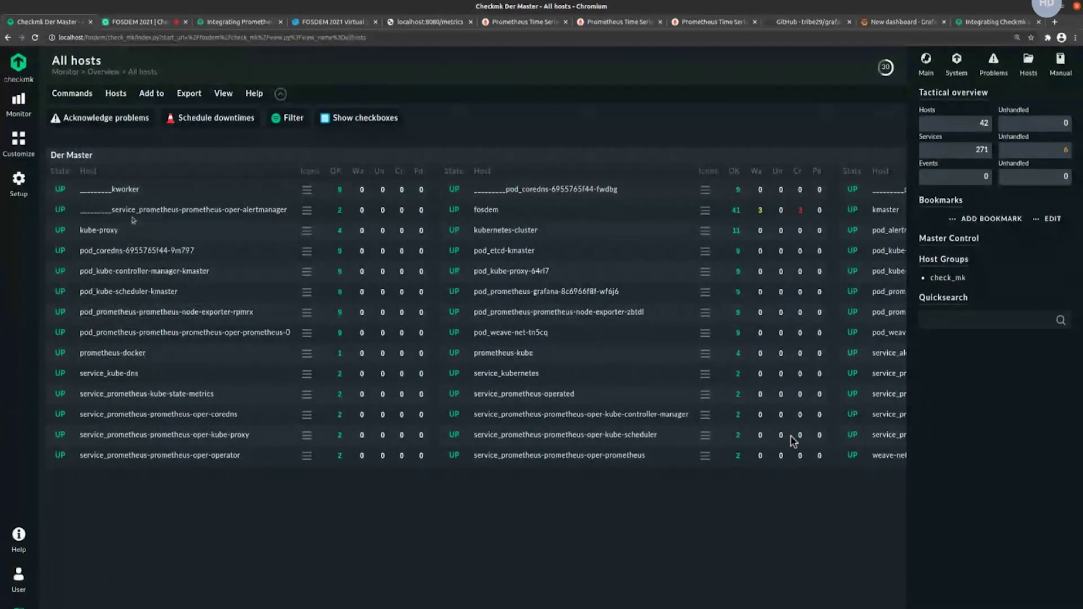
left_click(173, 251)
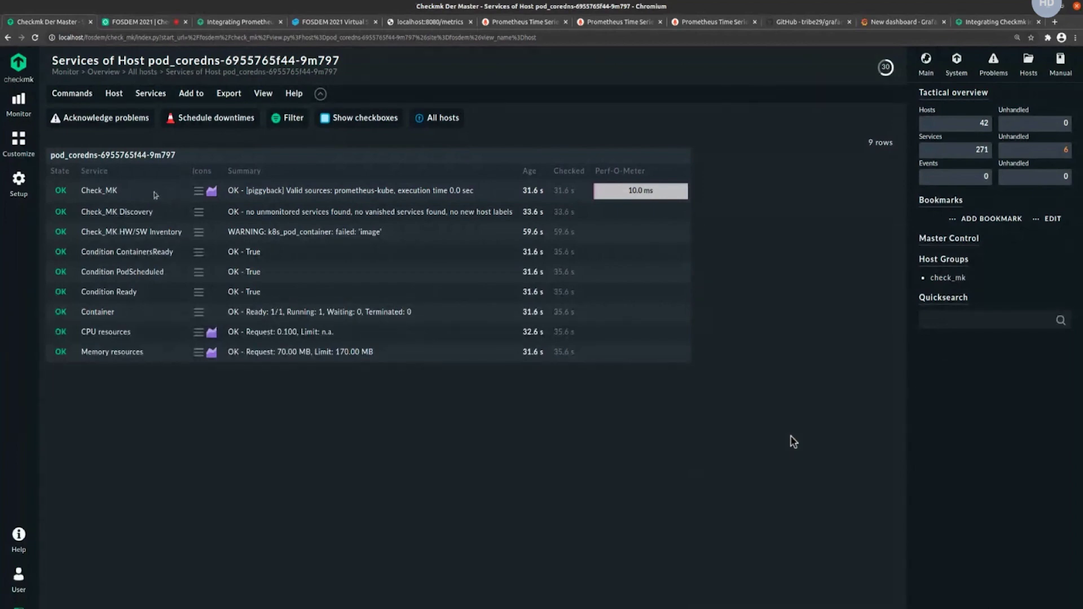
left_click_drag(156, 196, 164, 317)
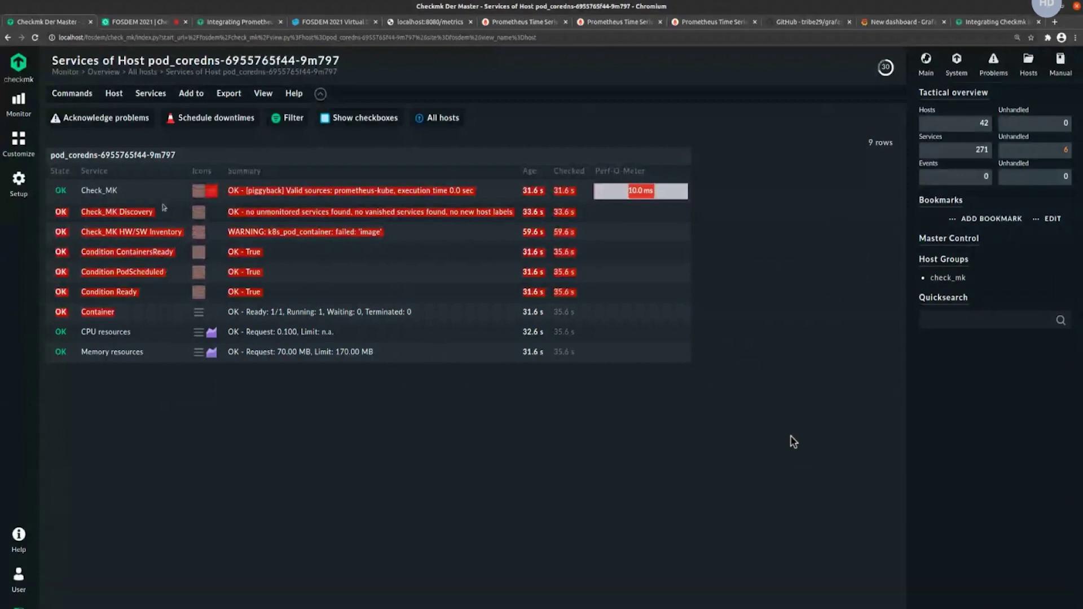
left_click(148, 192)
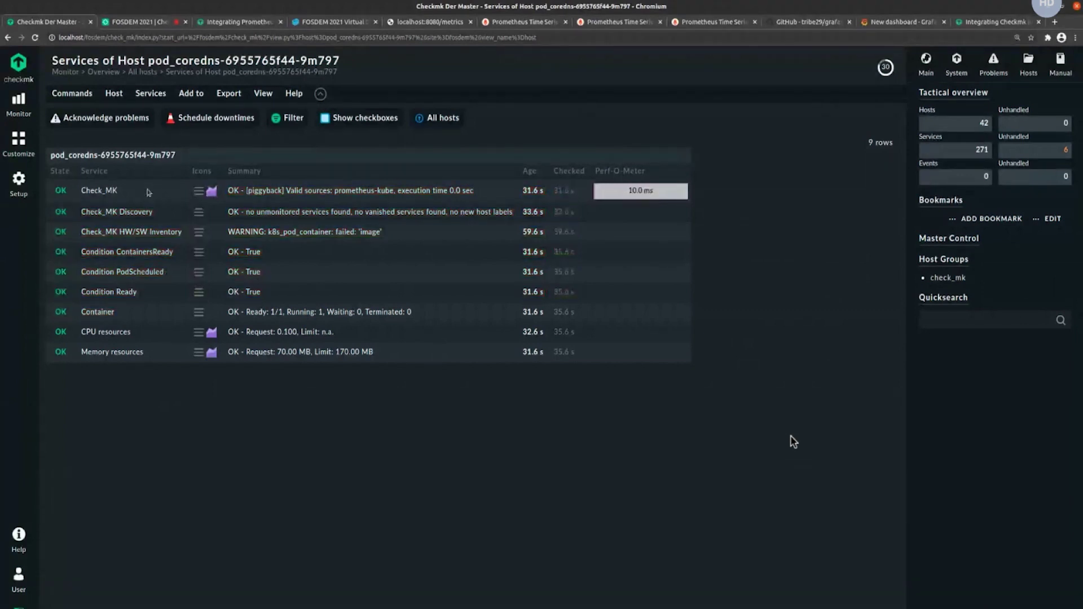
View the main host directory in the setup, and check the monitored services of the prometheus-docker host
left_click(22, 186)
left_click(80, 163)
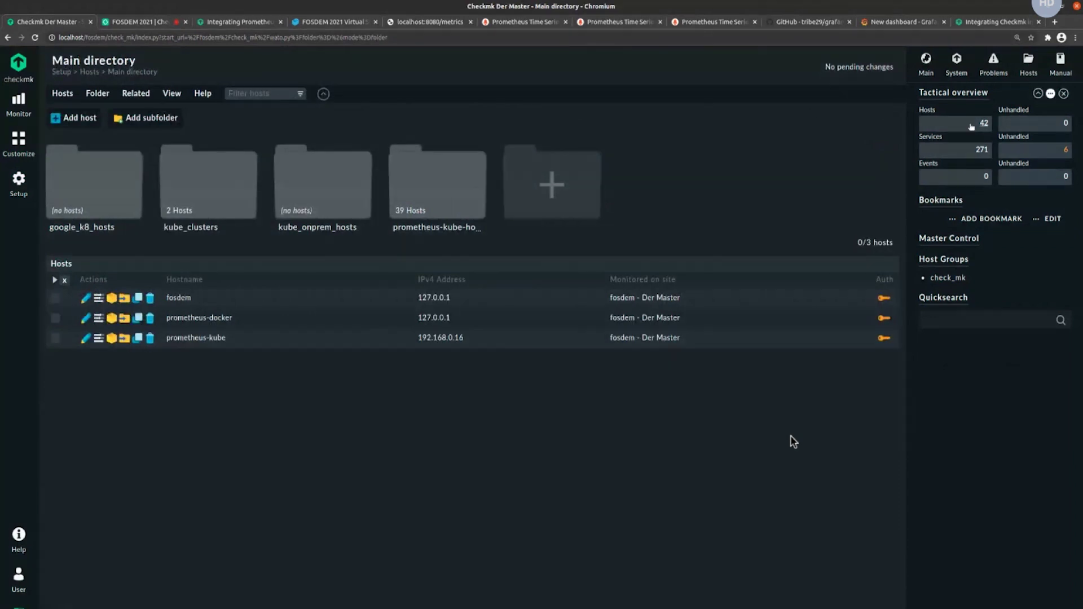
left_click(970, 126)
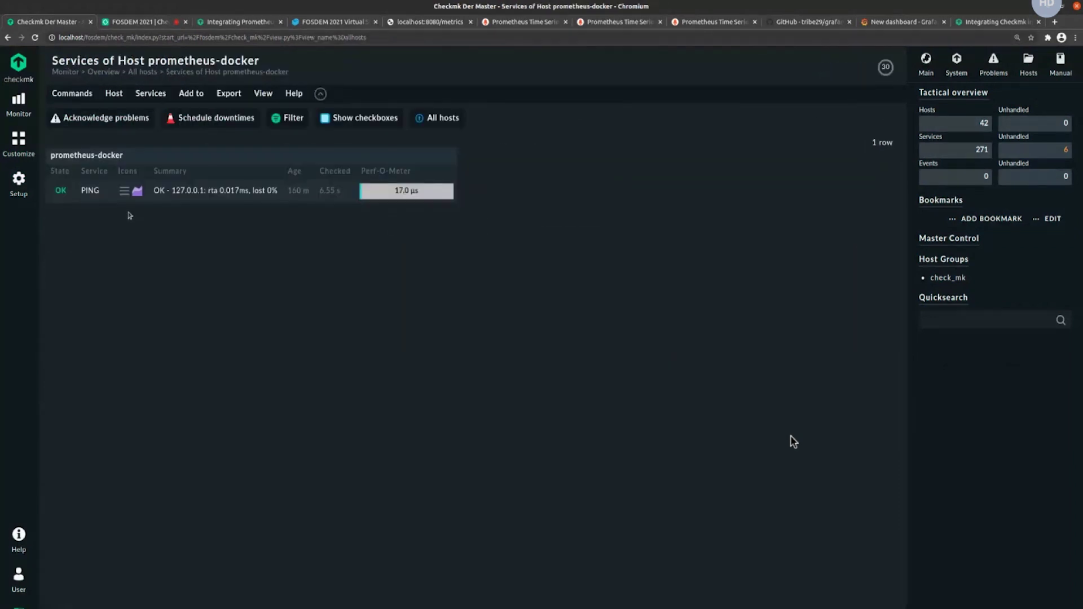
left_click(86, 155)
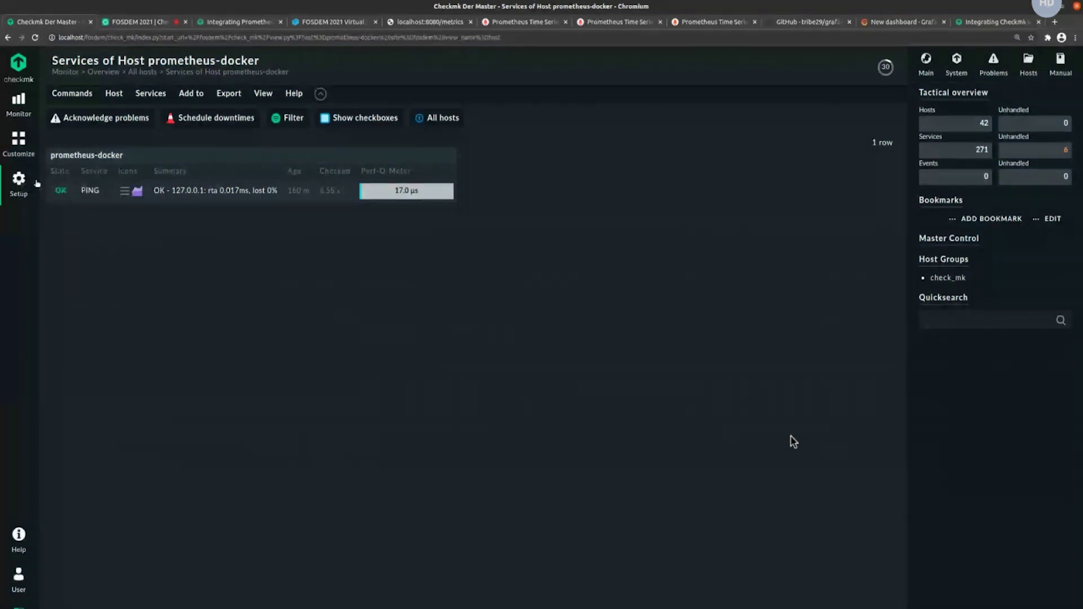
Try to find the Prometheus host with Quicksearch, entering "kube" and replacing it with "prom"
left_click(979, 319)
type("kube")
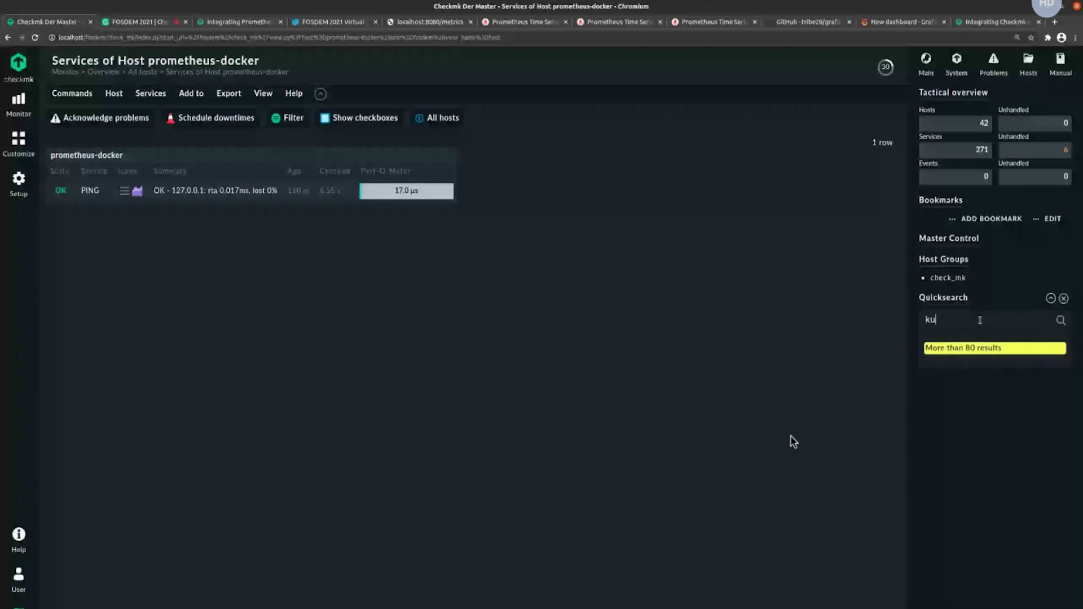
key("BackSpace")
key("BackSpace")
key("BackSpace")
key("BackSpace")
type("pro")
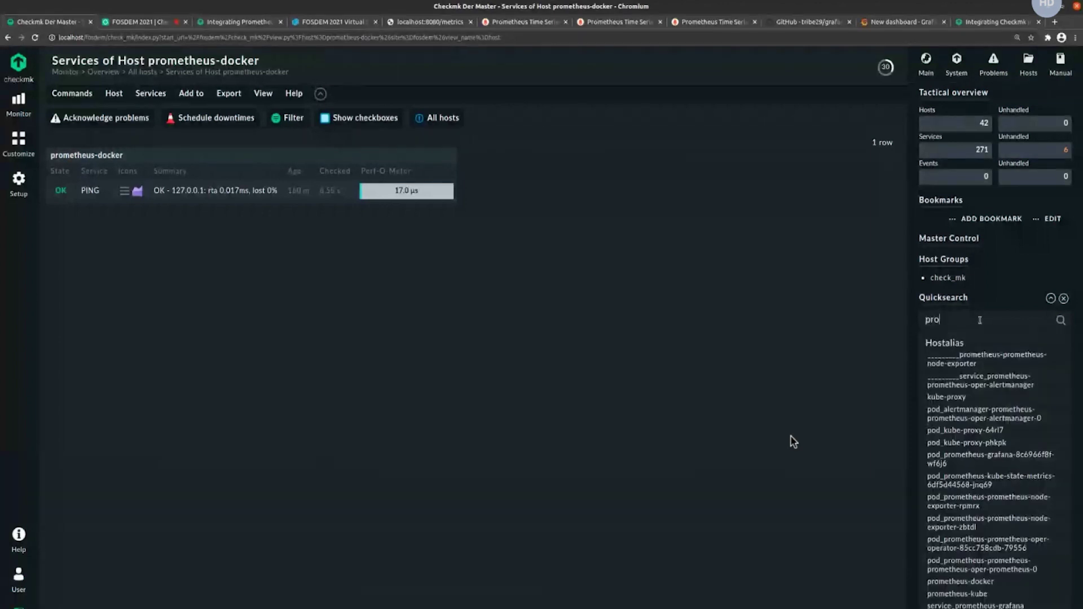
type("me")
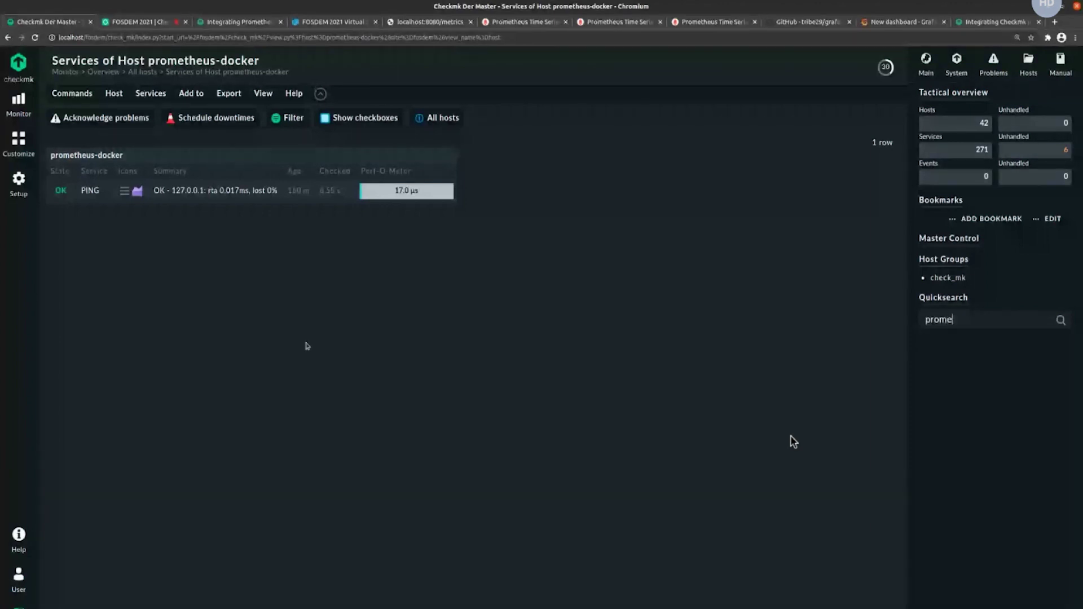
key("BackSpace")
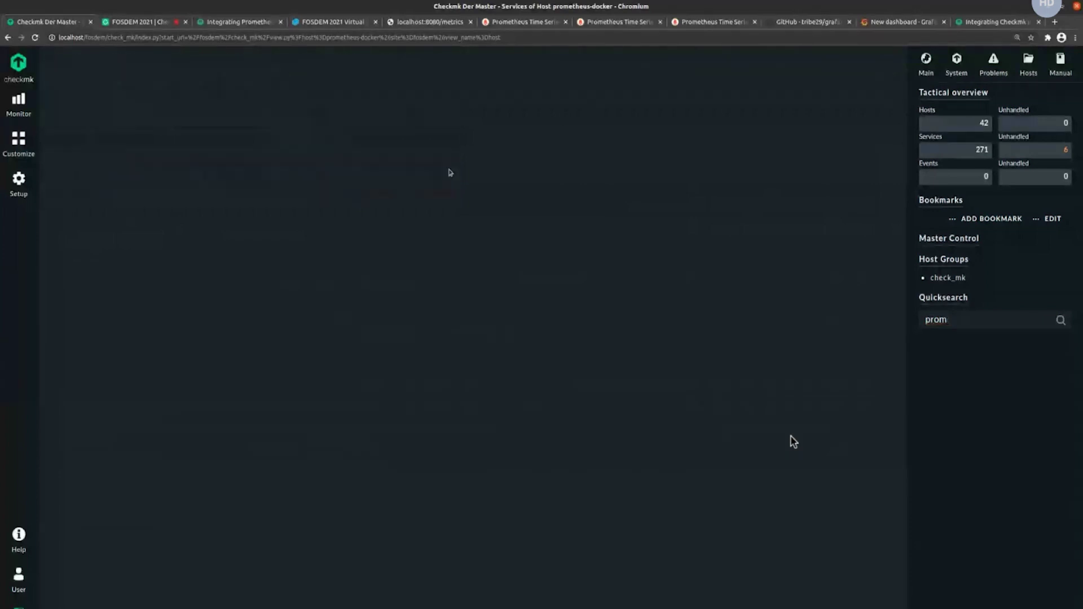
Open the monitored services of the prometheus-kube host and examine the Prometheus Build service's summary
left_click(136, 174)
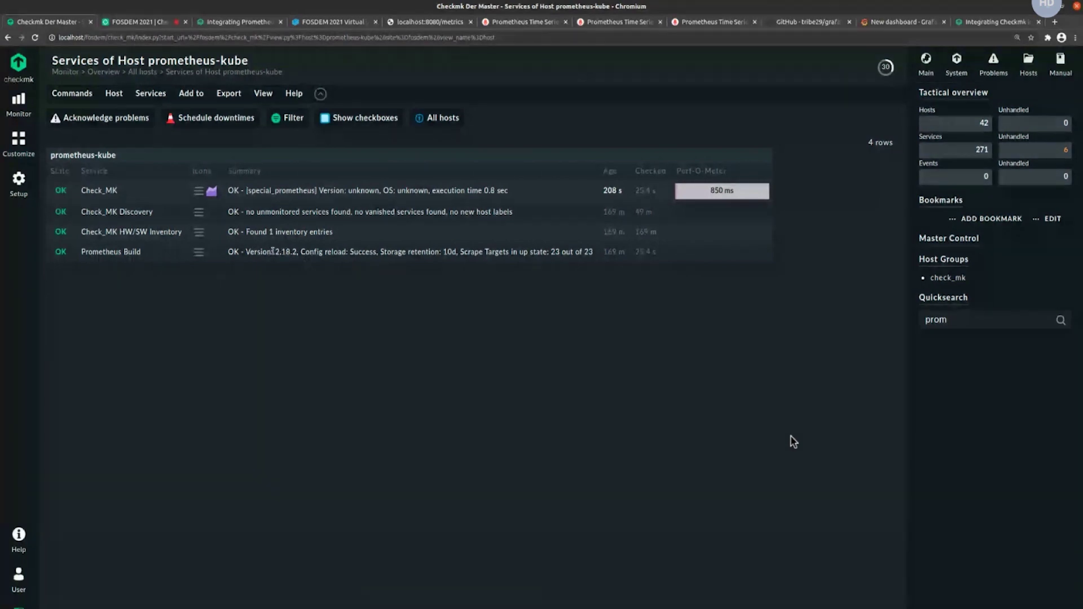
left_click_drag(273, 250, 461, 257)
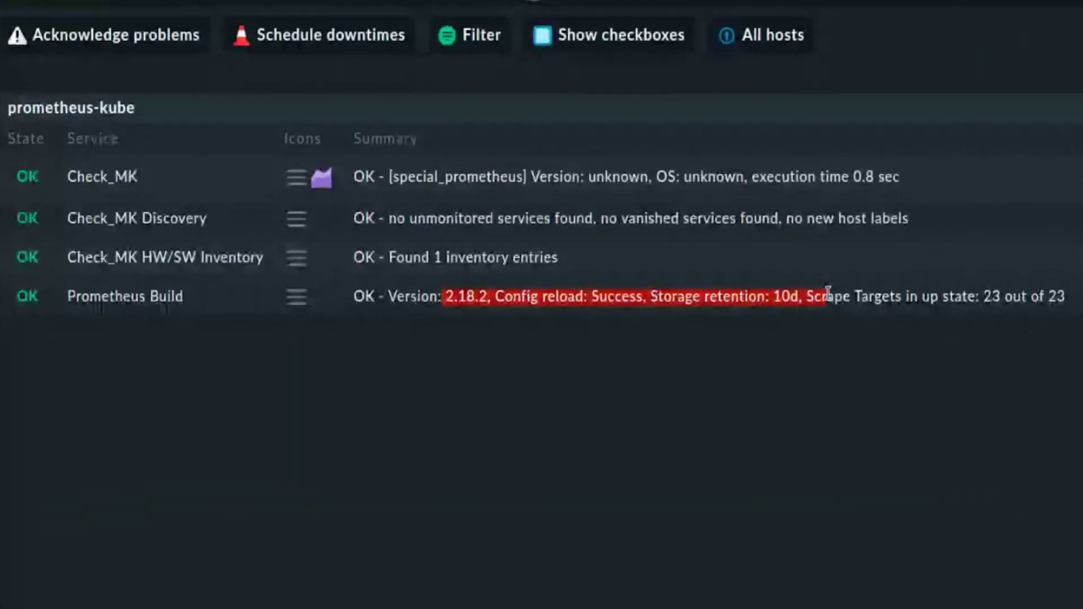
left_click(836, 297)
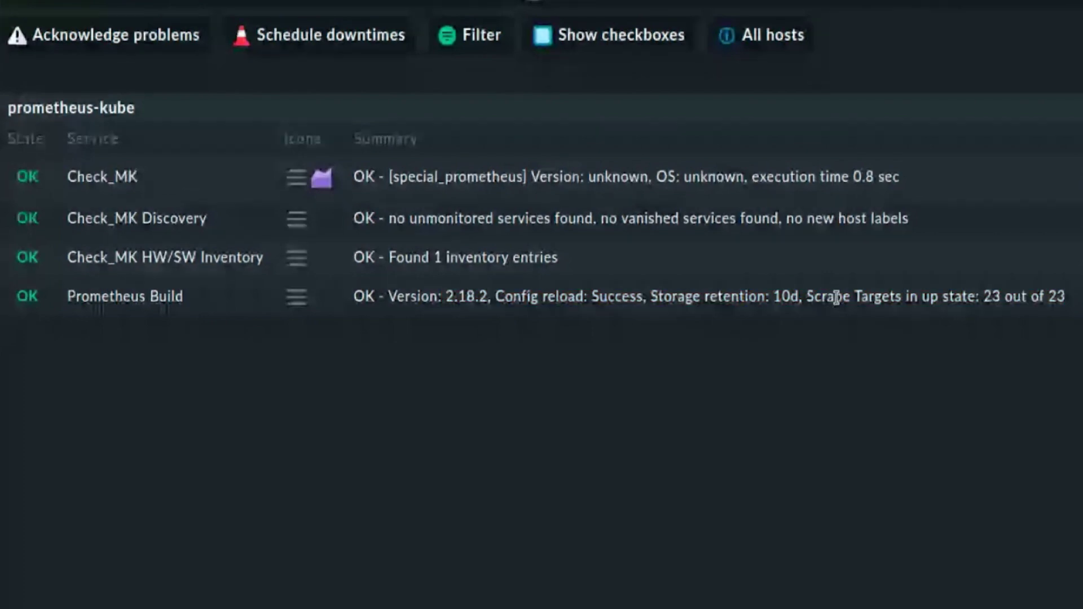
Examine the storage retention and scrape target details in the Prometheus Build summary of prometheus-kube
left_click_drag(814, 297, 353, 297)
left_click_drag(973, 294, 781, 301)
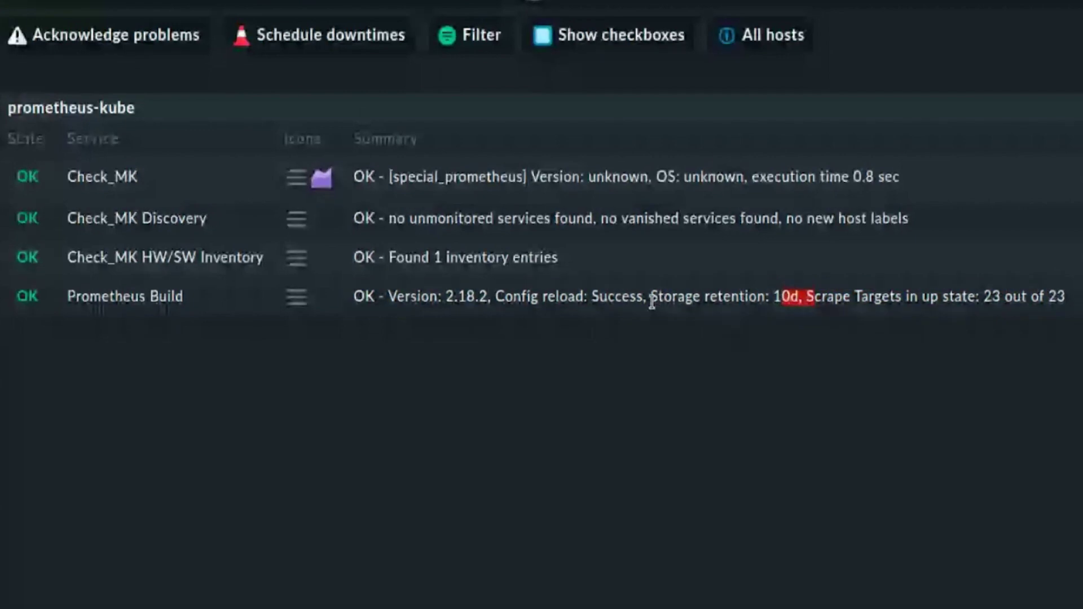
left_click_drag(651, 297, 758, 298)
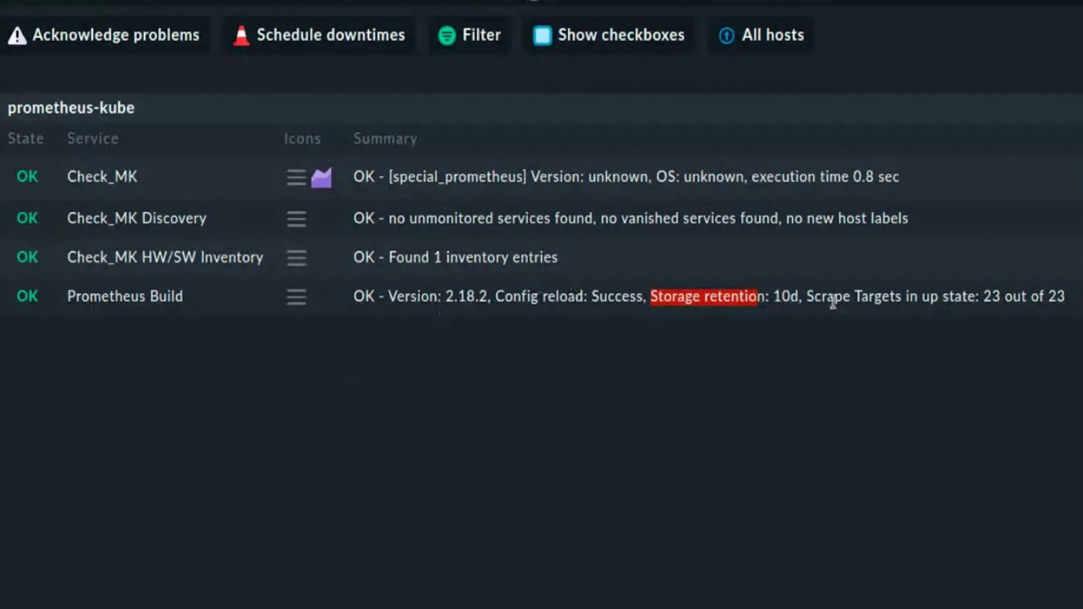
left_click(206, 304)
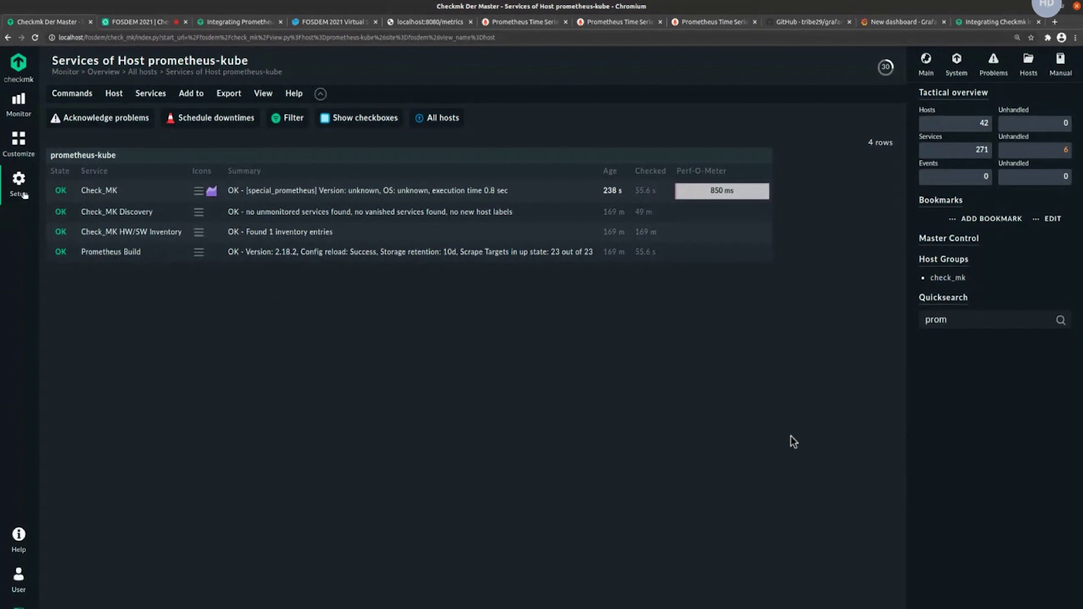
Open the properties of the prometheus-docker host and set its Checkmk agent to "No Checkmk agent, all configured special agents"
left_click(19, 183)
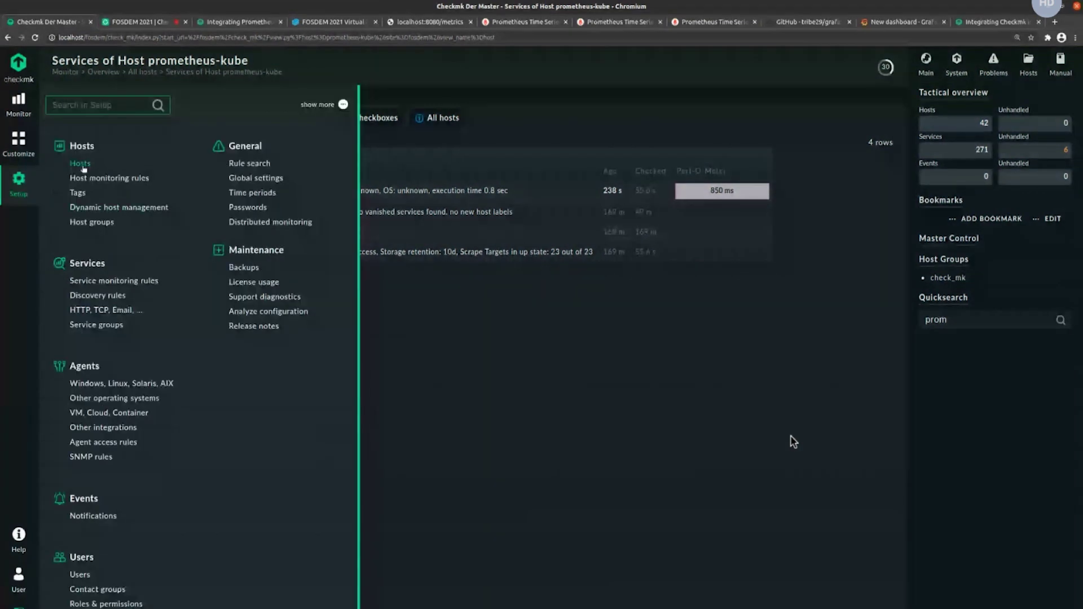
left_click(79, 167)
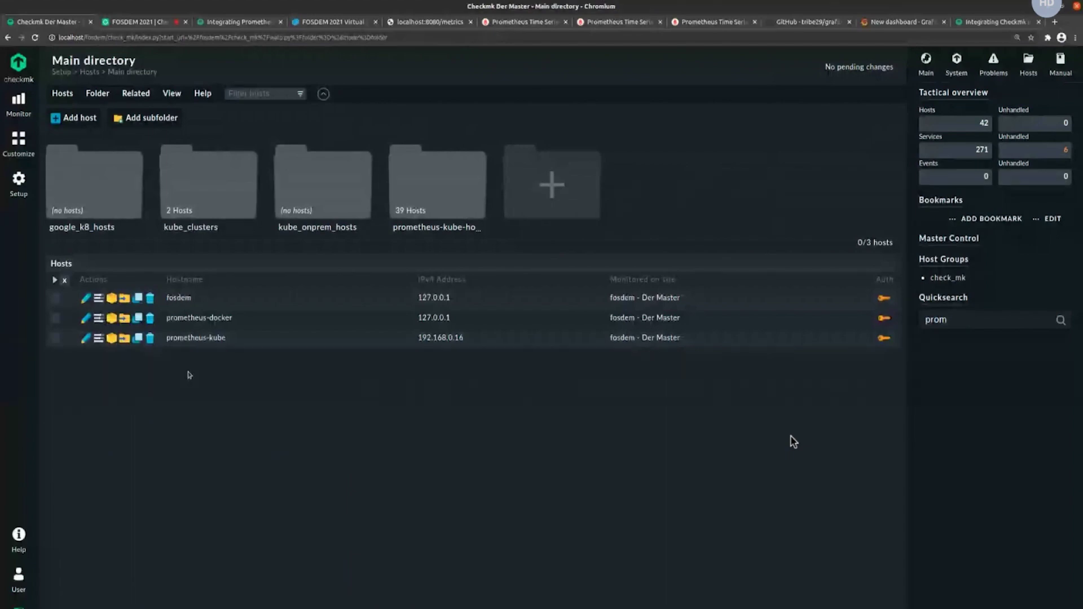
left_click(187, 320)
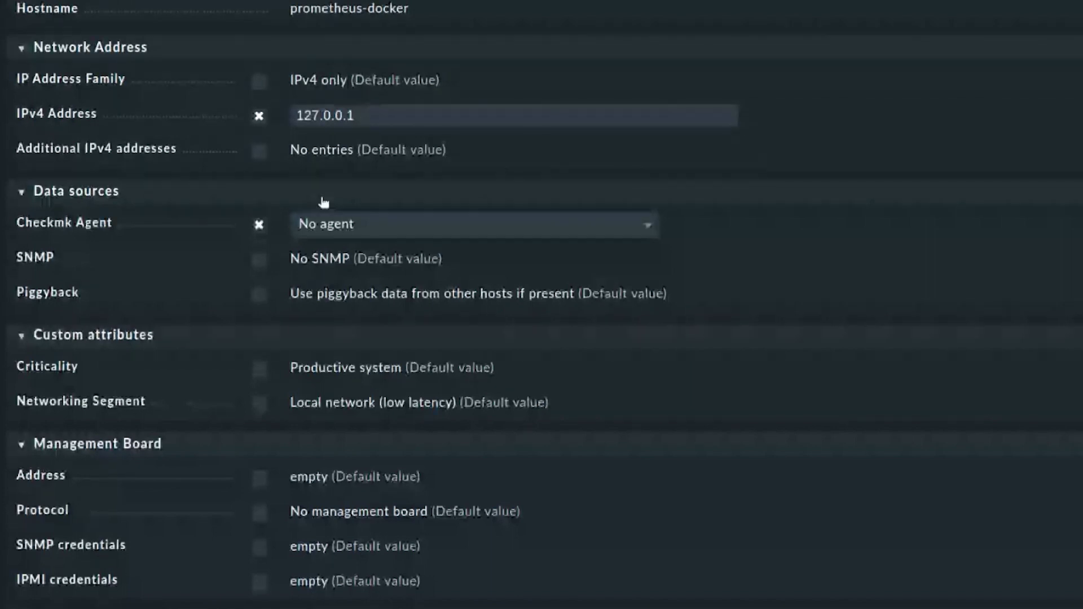
left_click(347, 234)
left_click(366, 307)
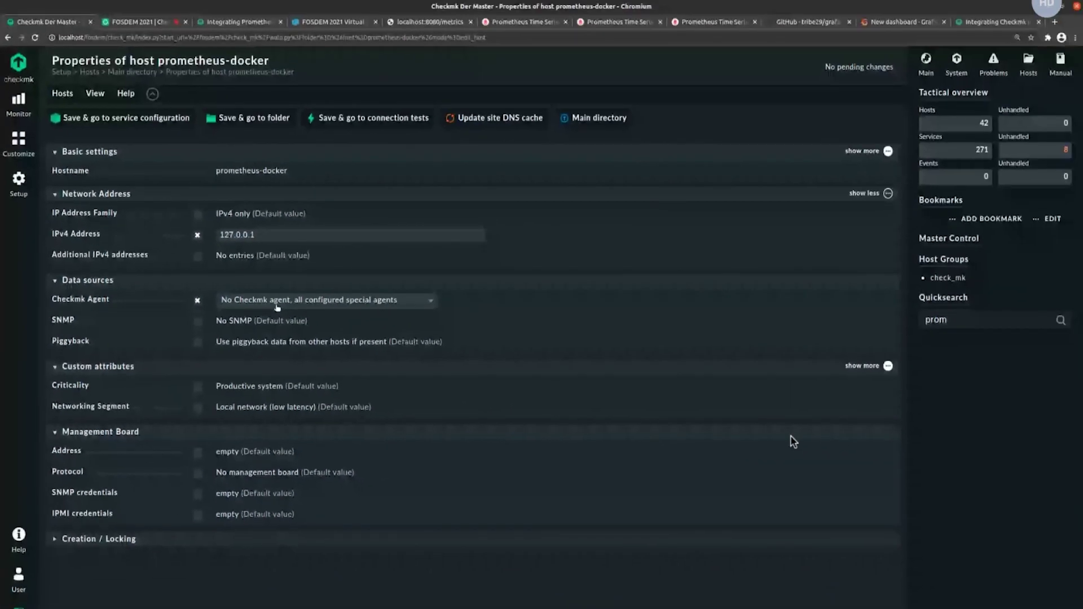
Open the main host directory in a separate tab, then search the setup for "prom" and open the Prometheus agent rule in another tab
left_click(19, 181)
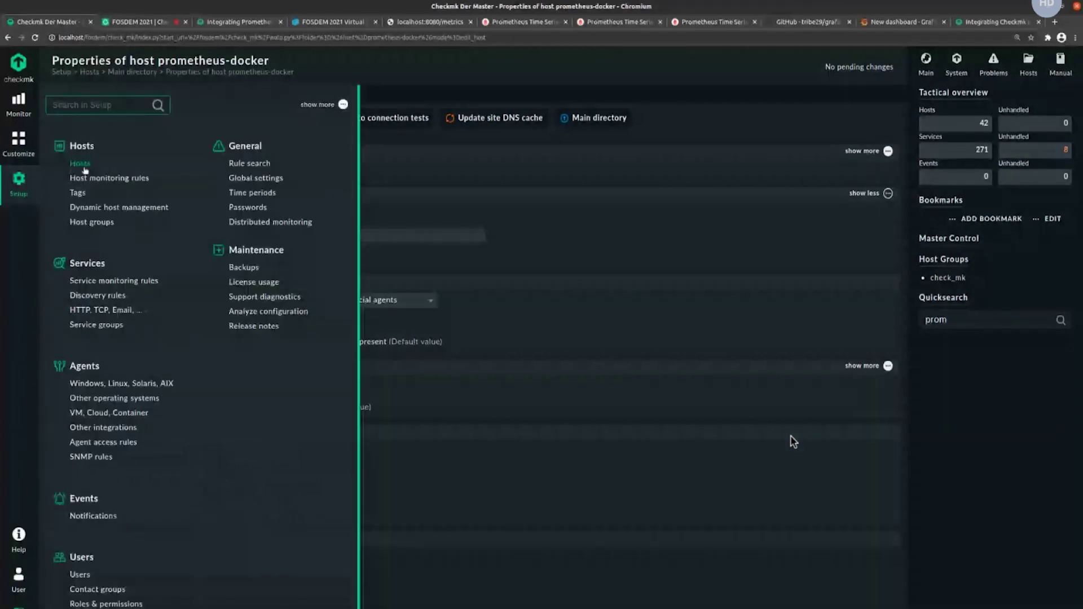
middle_click(82, 165)
left_click(95, 105)
type("prom")
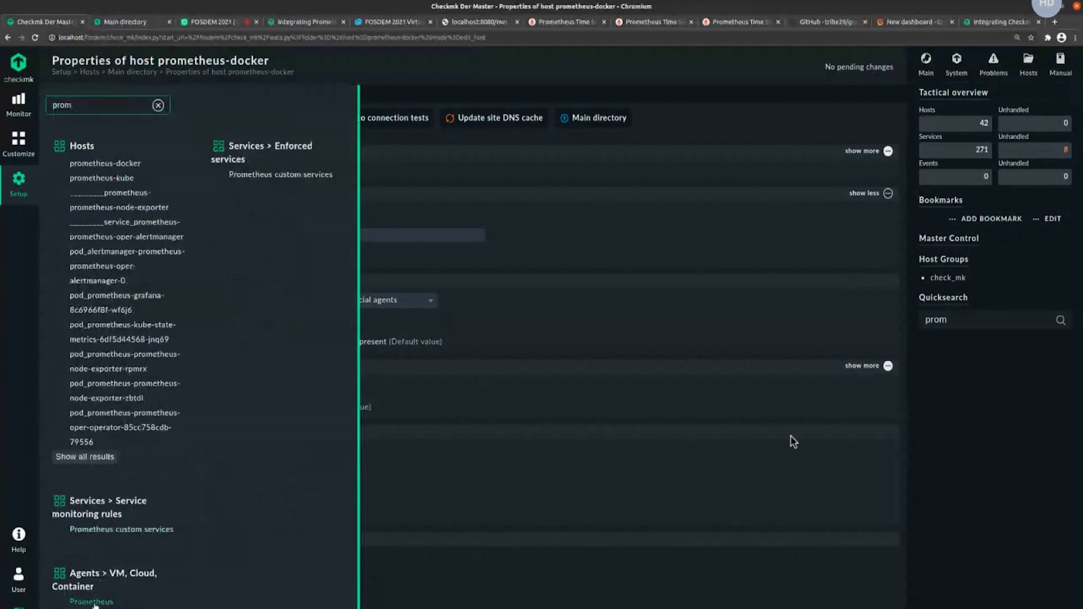
right_click(97, 527)
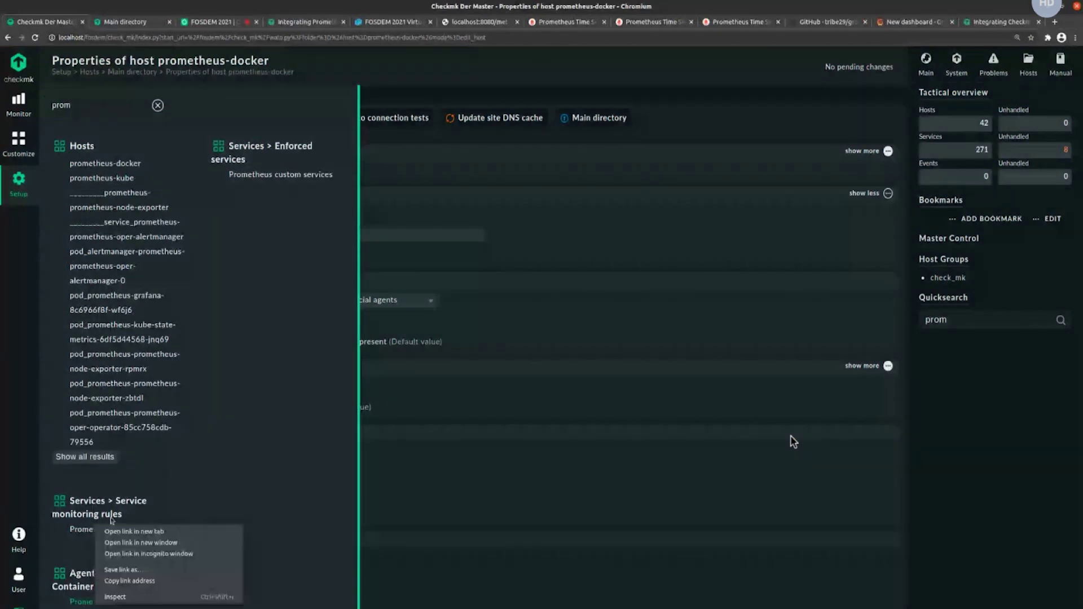
left_click(134, 531)
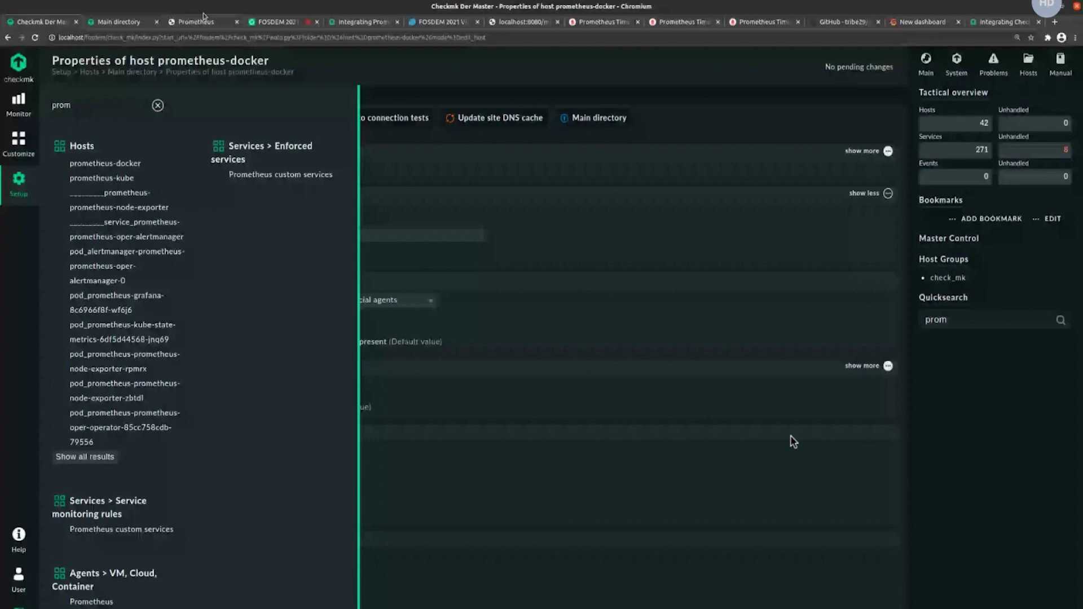
Examine the Prometheus rule's connection settings and the PromQL query defined for the my_cutom_metric service
left_click(203, 18)
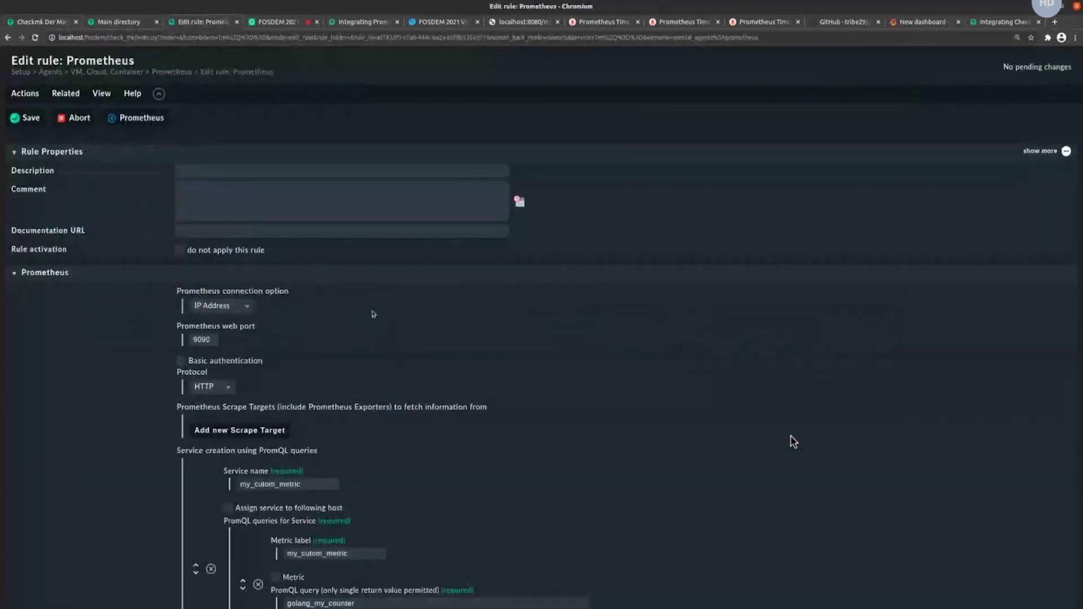
scroll(373, 312, "down", 2)
scroll(372, 313, "down", 1)
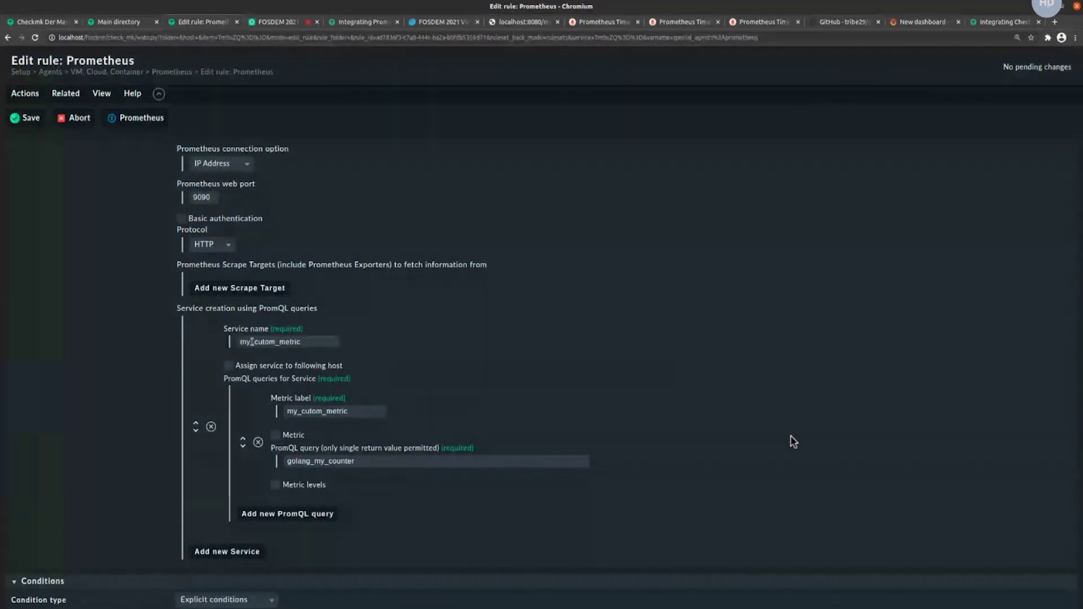
Switch to the terminal and examine the running prom/prometheus, grafana/grafana and prometheus-golang containers in the Docker listing
left_click(522, 25)
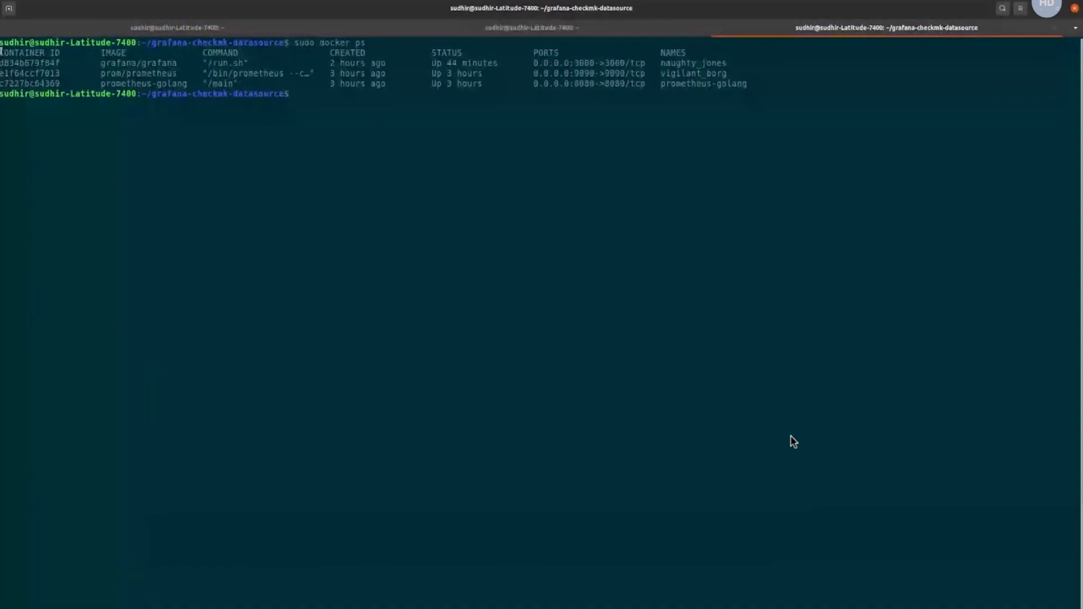
mouse_move(1, 51)
left_mouse_down()
mouse_move(148, 65)
mouse_move(170, 89)
mouse_move(1, 72)
left_mouse_up()
left_click(172, 69)
left_click(3, 74)
triple_click(162, 73)
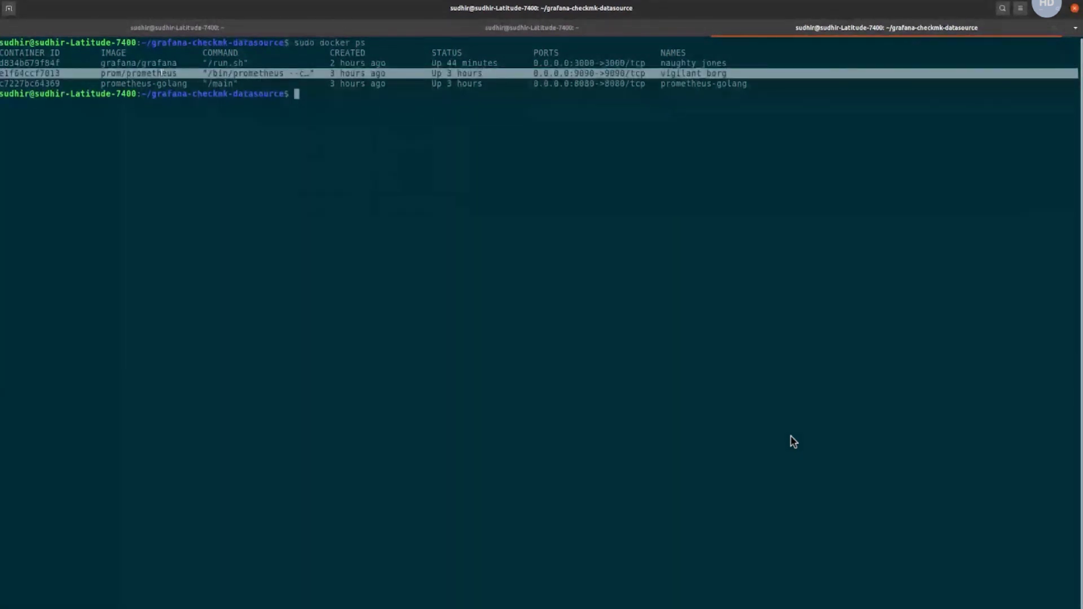
left_click(167, 63)
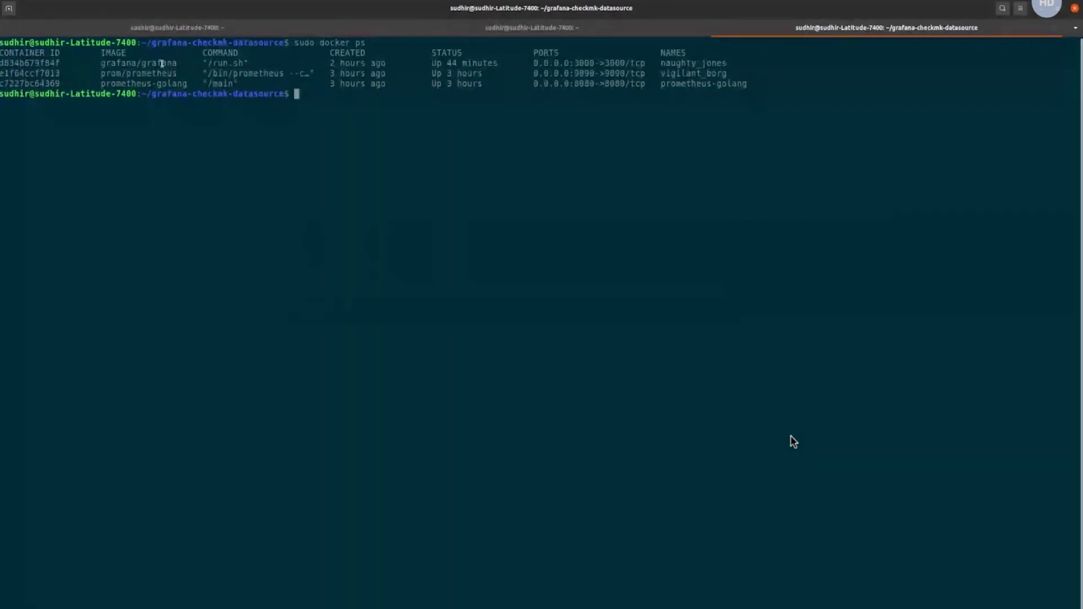
triple_click(160, 63)
double_click(154, 63)
triple_click(154, 63)
left_click(188, 66)
triple_click(185, 65)
left_click(185, 65)
double_click(172, 90)
double_click(172, 84)
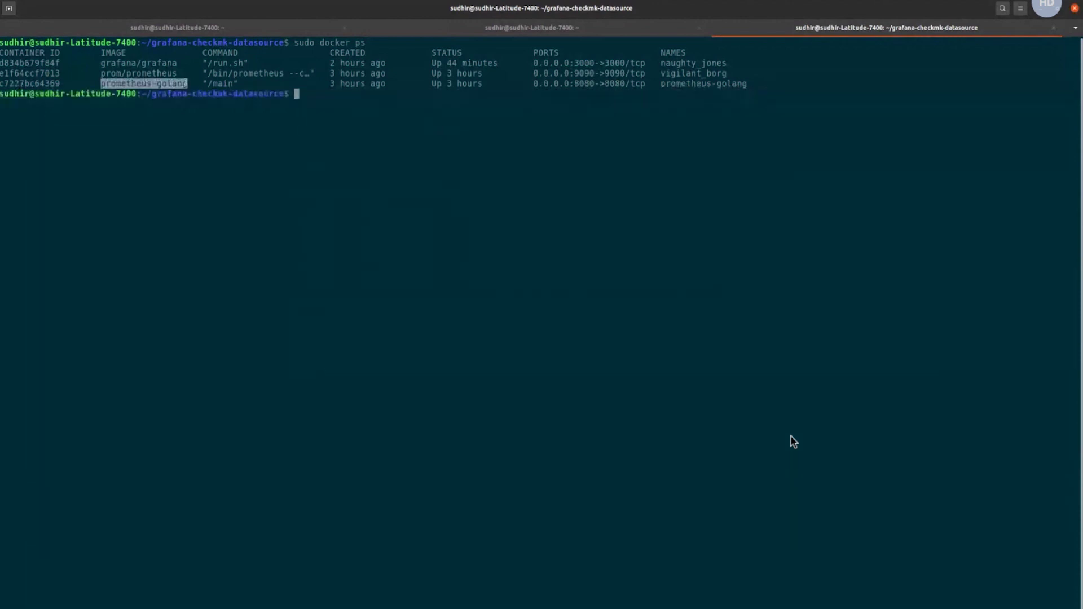
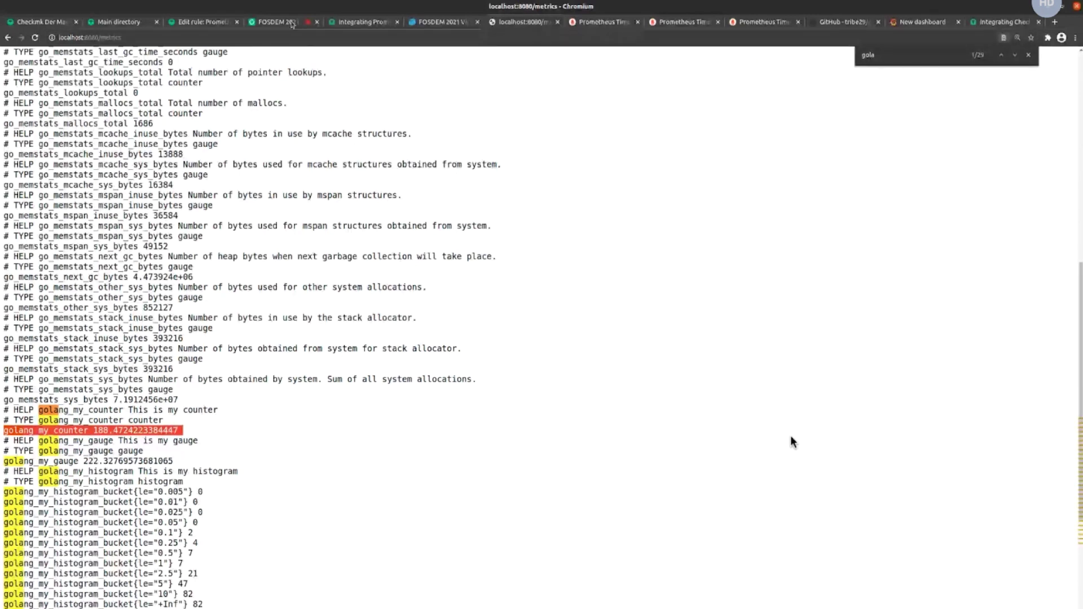
Switch to the Integrating Prometheus documentation in the browser and read the "Integration via PromQL" section on the single-value query requirement
left_click(349, 21)
scroll(792, 442, "down", 10)
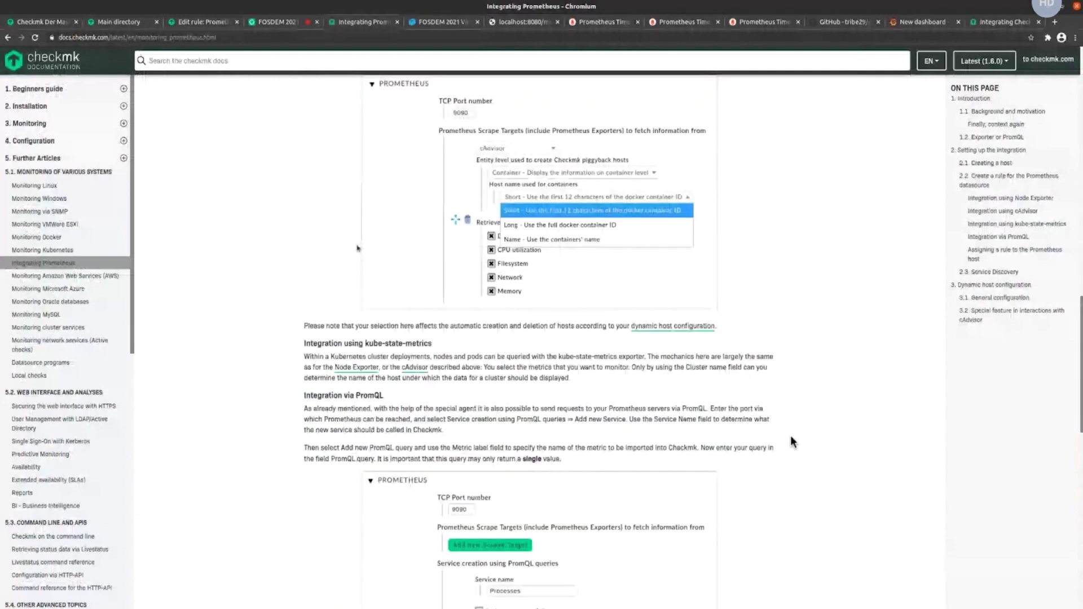
scroll(793, 442, "down", 2)
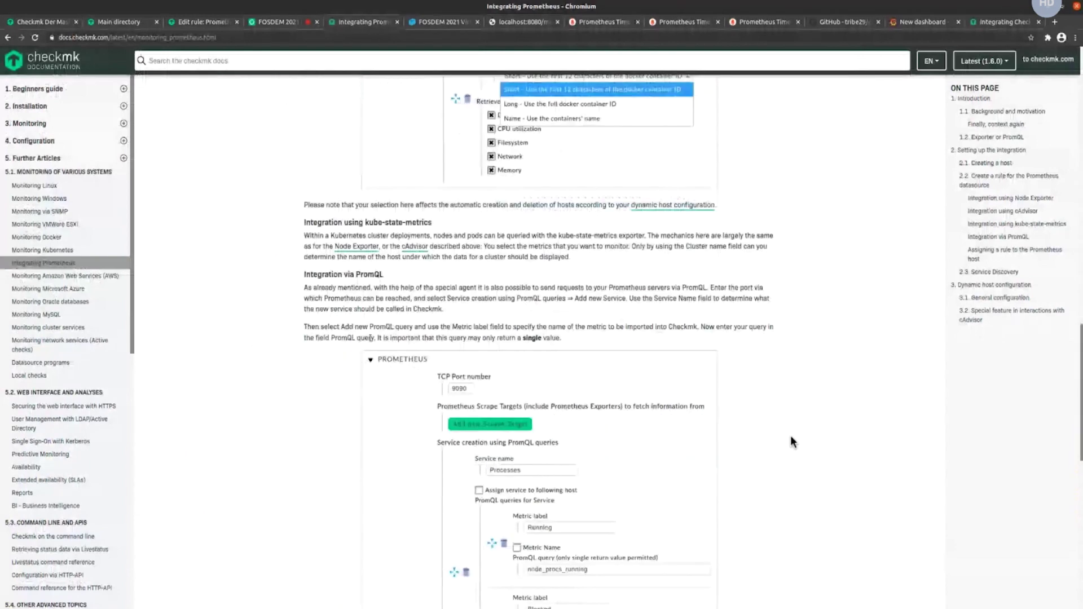
left_click_drag(388, 337, 496, 337)
left_click(496, 337)
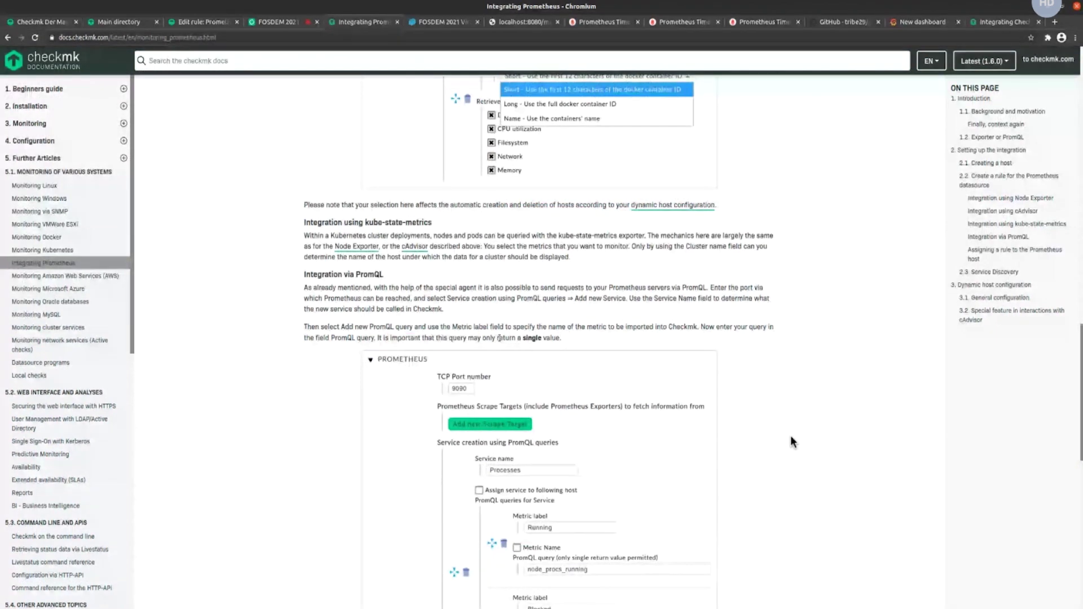
scroll(601, 518, "down", 1)
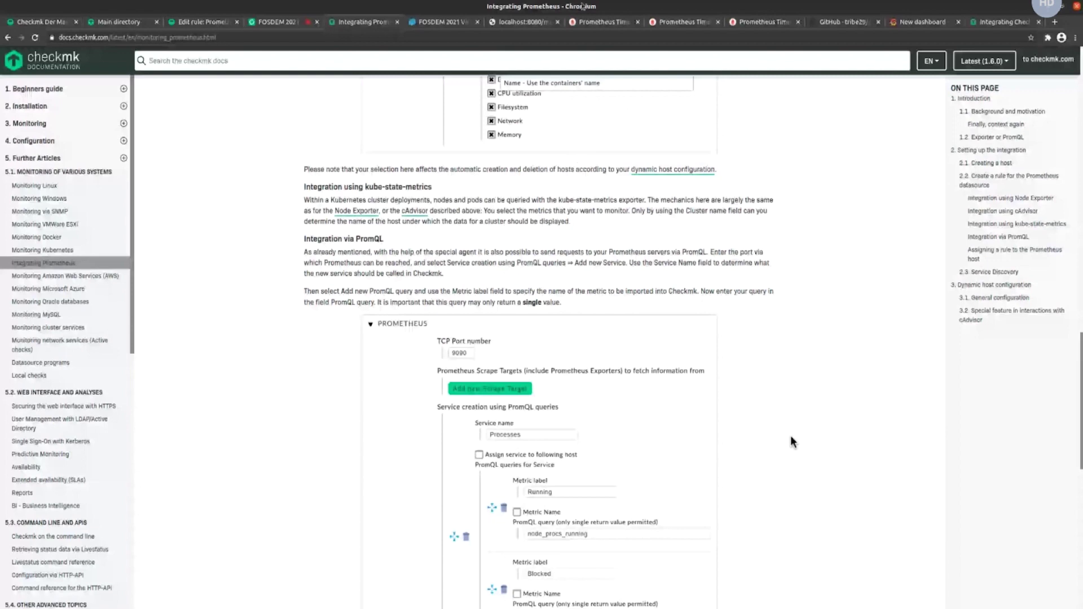
Execute the golang_my_counter query in the Prometheus web interface and examine the result's instance and job labels
key("ctrl+8")
triple_click(150, 132)
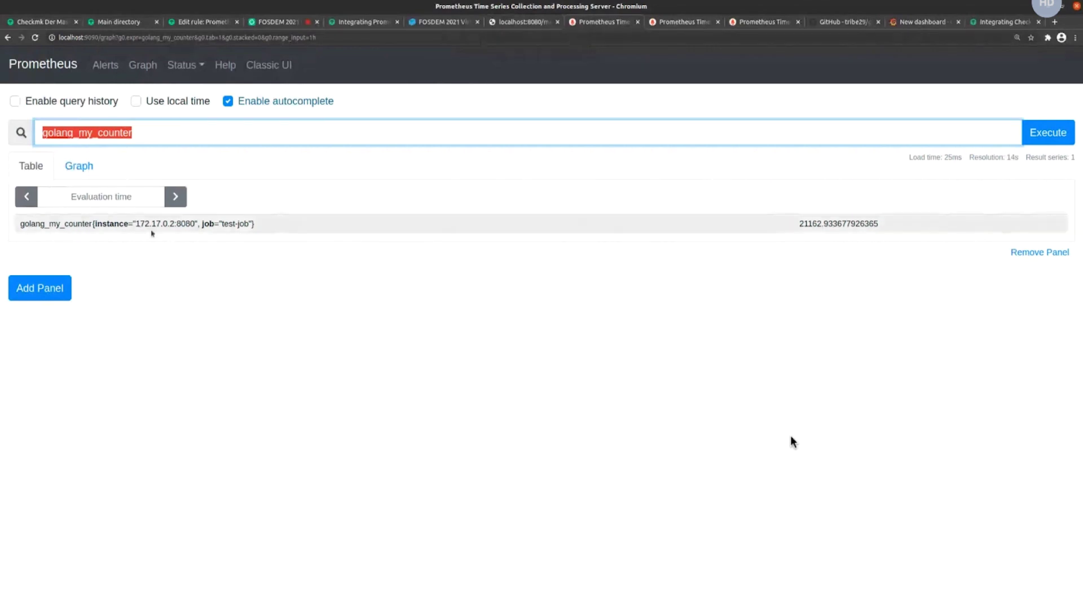
left_click(1043, 141)
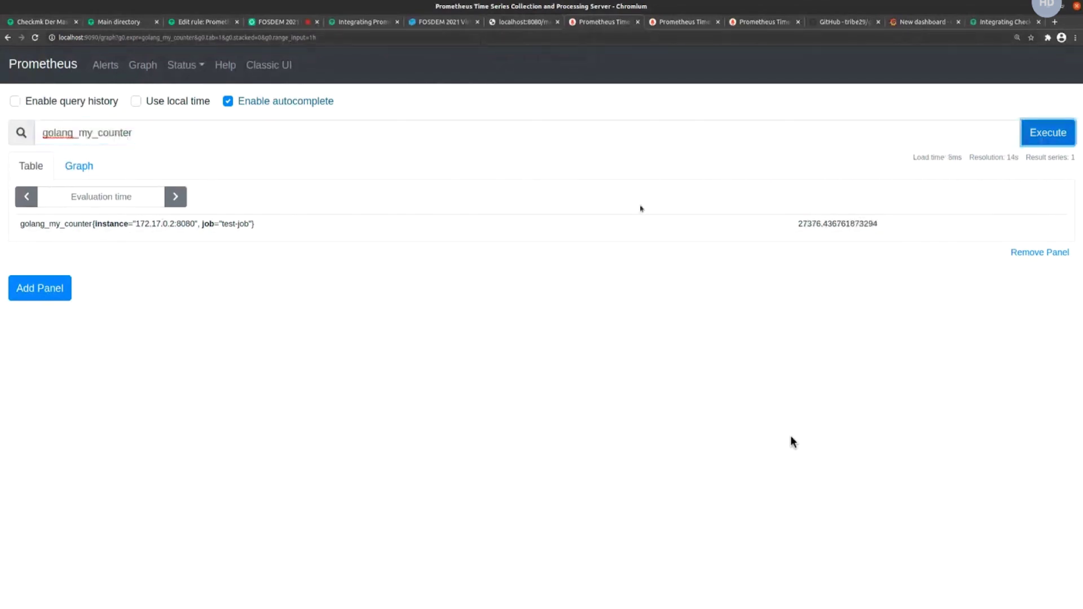
left_click_drag(49, 224, 270, 229)
left_click_drag(85, 223, 221, 210)
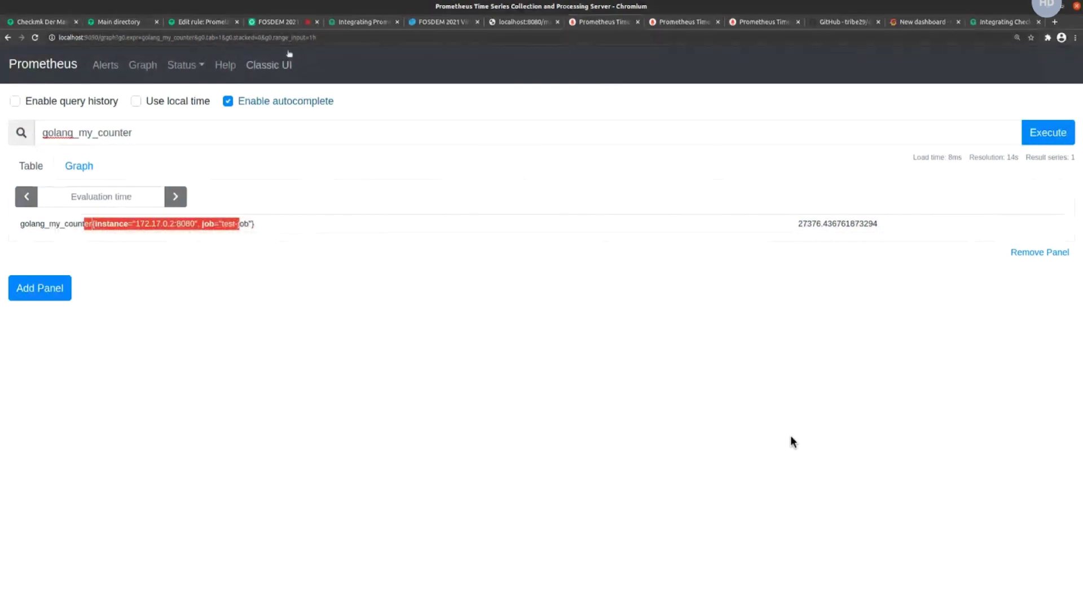
Open the Prometheus targets page at localhost:9090/targets and examine the prometheus and test-job scrape endpoints
left_click_drag(102, 39, 318, 39)
key("BackSpace")
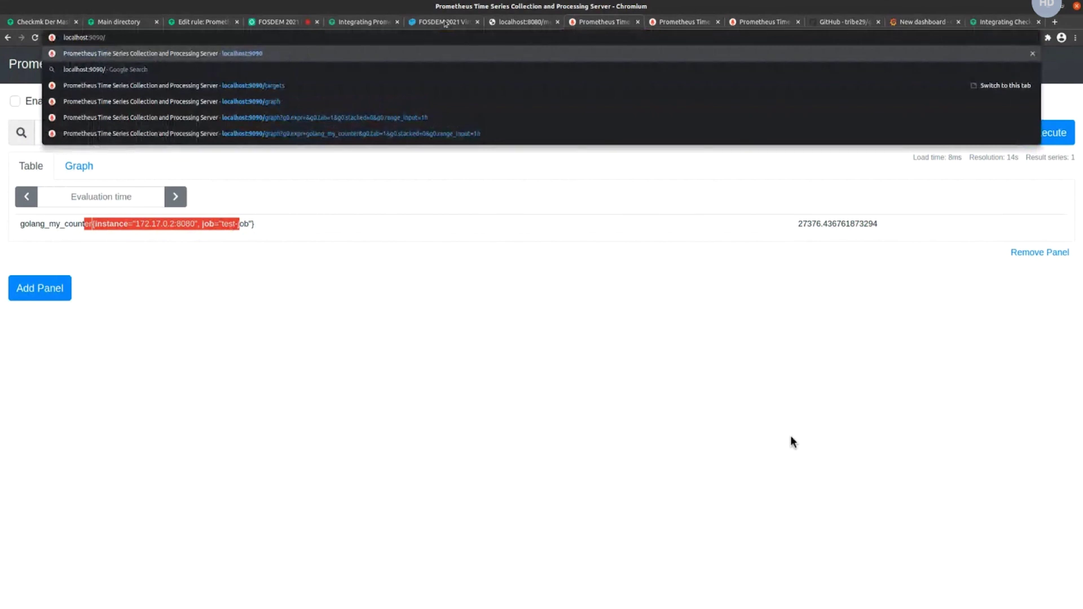
type("tage")
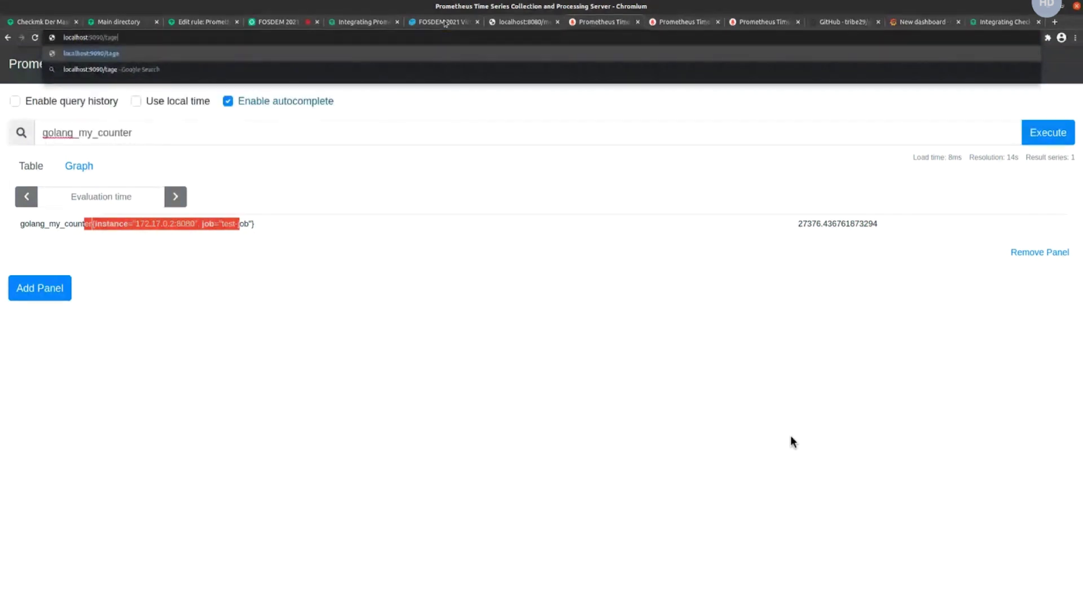
type("rts")
key("Return")
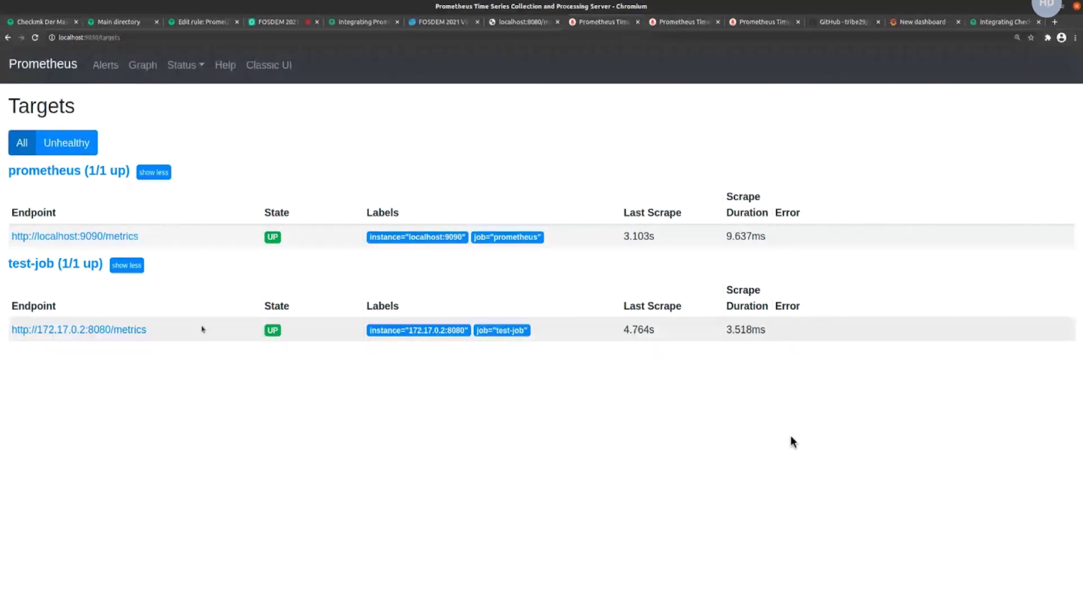
mouse_move(441, 331)
Return to the prometheus-docker host properties in Checkmk, save them and go on to the host's service configuration
left_click(440, 25)
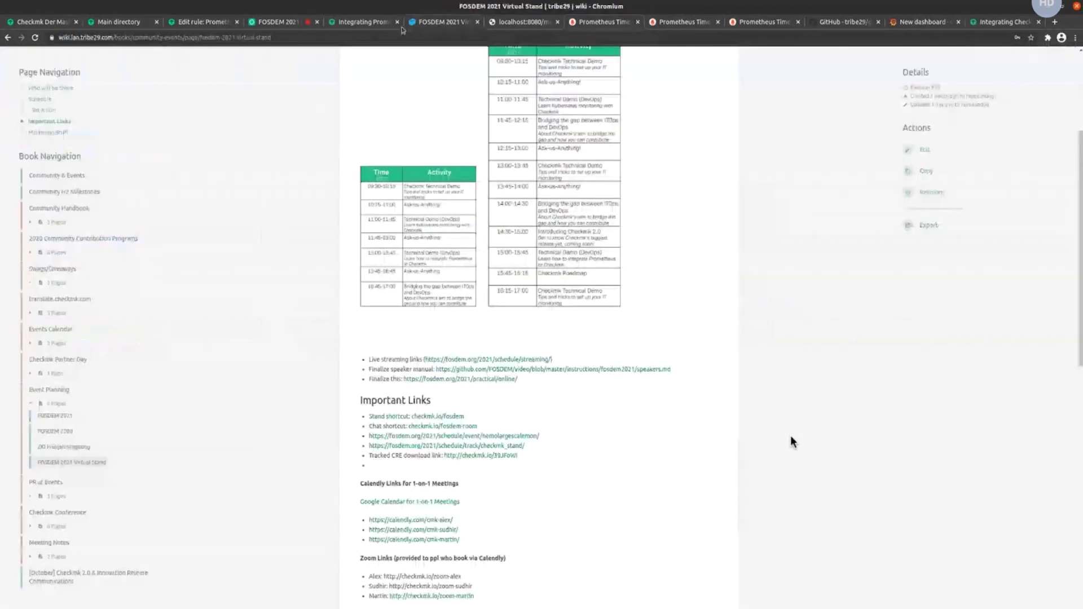
left_click(45, 22)
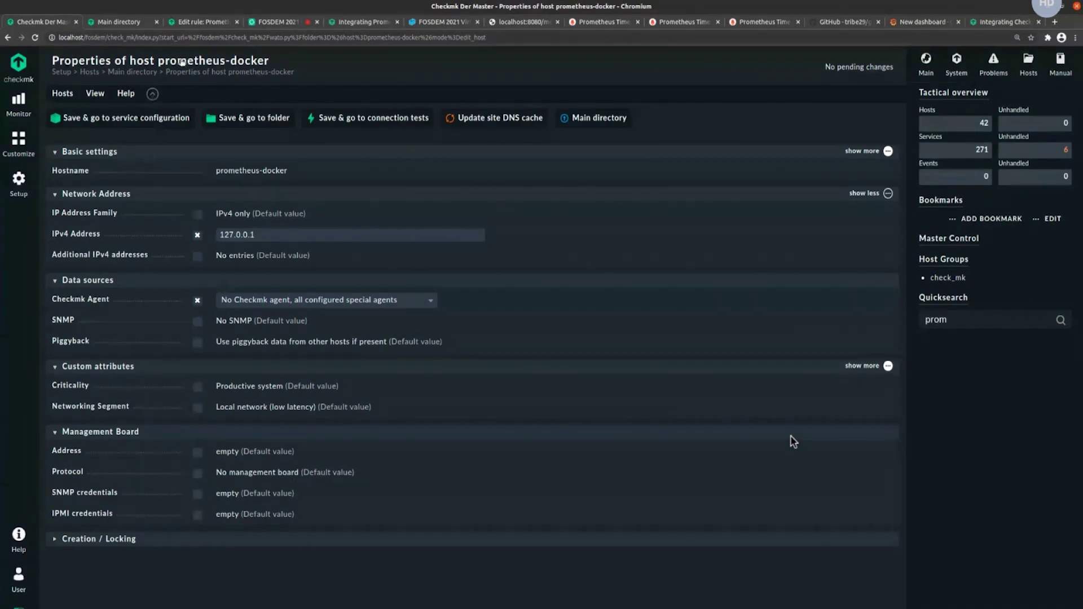
left_click(115, 118)
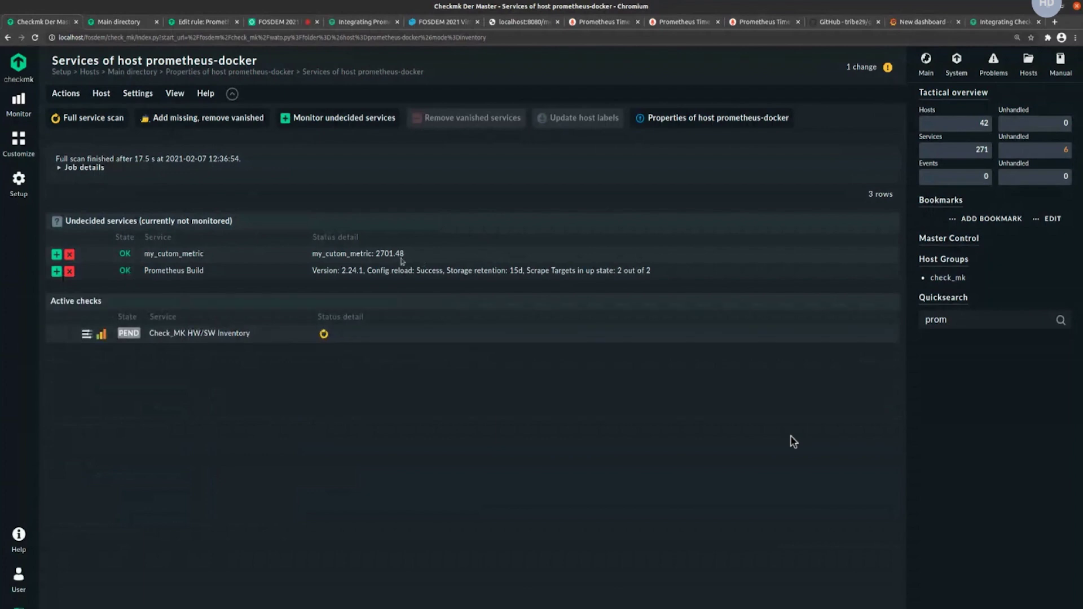
Examine the name and status detail of the undecided my_cutom_metric service on prometheus-docker
left_click_drag(416, 257, 384, 254)
left_click_drag(204, 253, 145, 255)
left_click(201, 268)
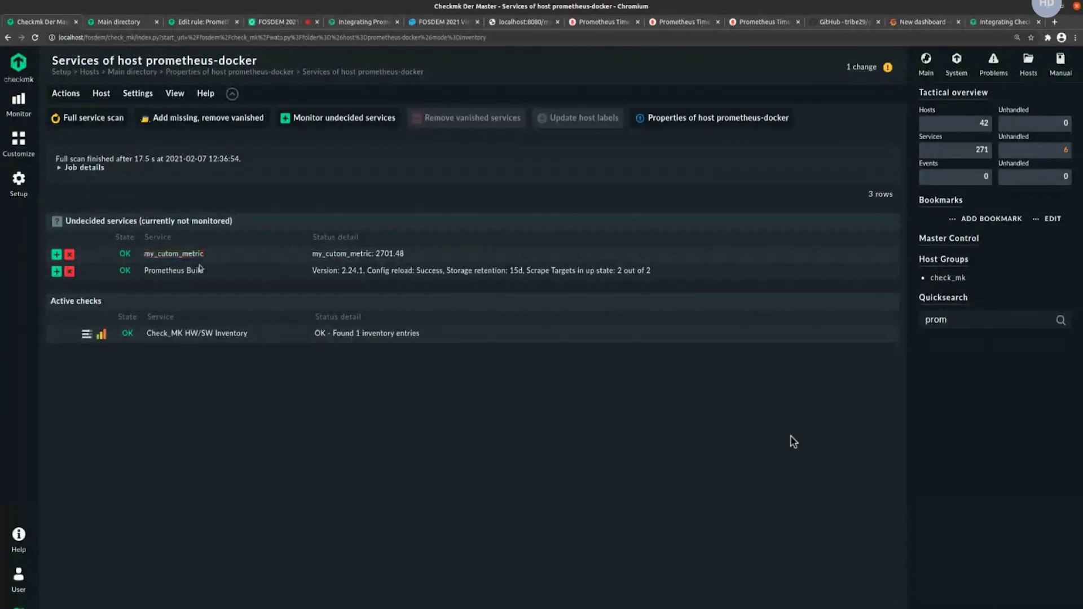
double_click(177, 258)
triple_click(361, 254)
left_click(362, 254)
double_click(198, 254)
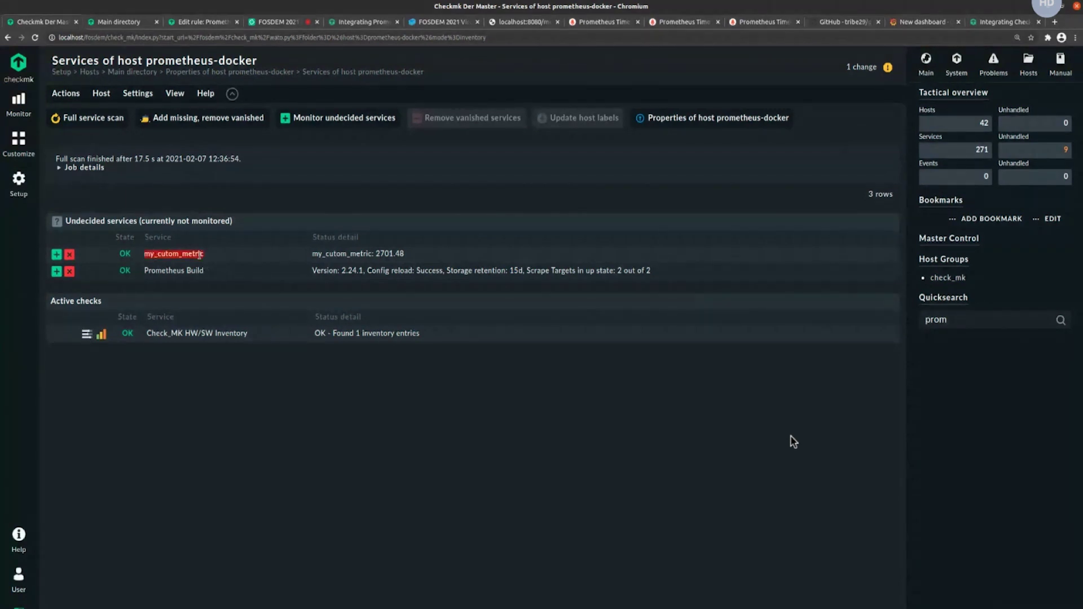
Add the missing services of prometheus-docker to monitoring while removing vanished ones, and start a full service scan
left_click(169, 121)
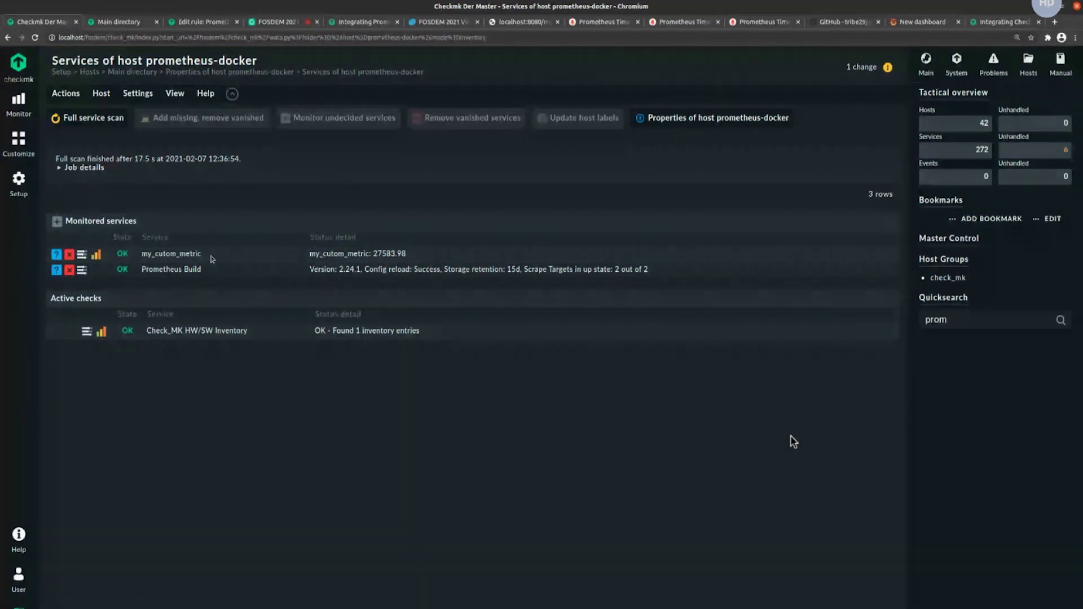
left_click(107, 118)
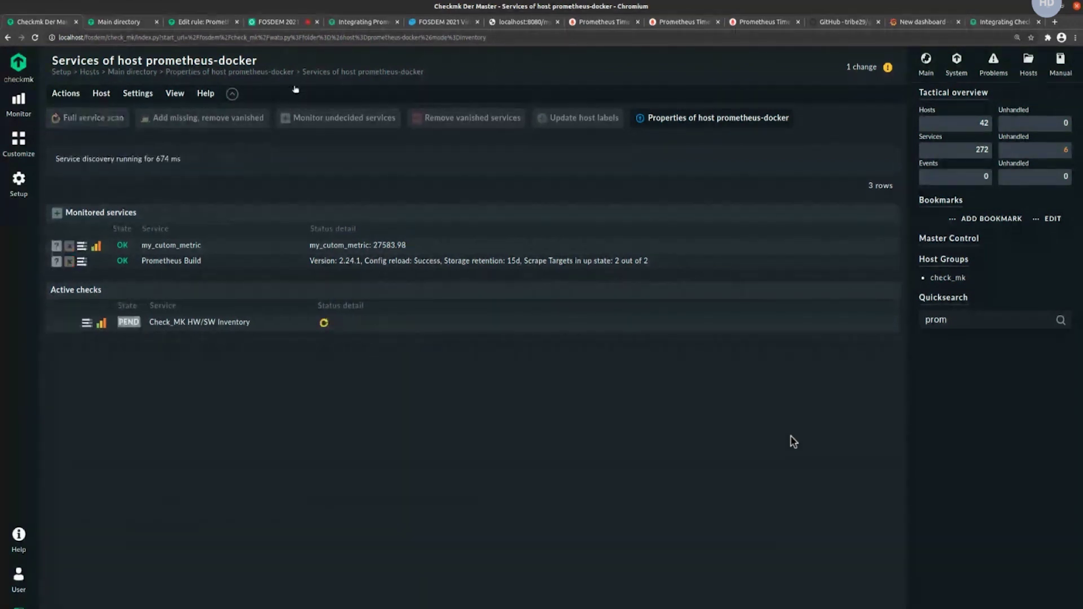
Activate the pending prometheus-docker change on the affected sites and return to the main host directory
left_click(869, 67)
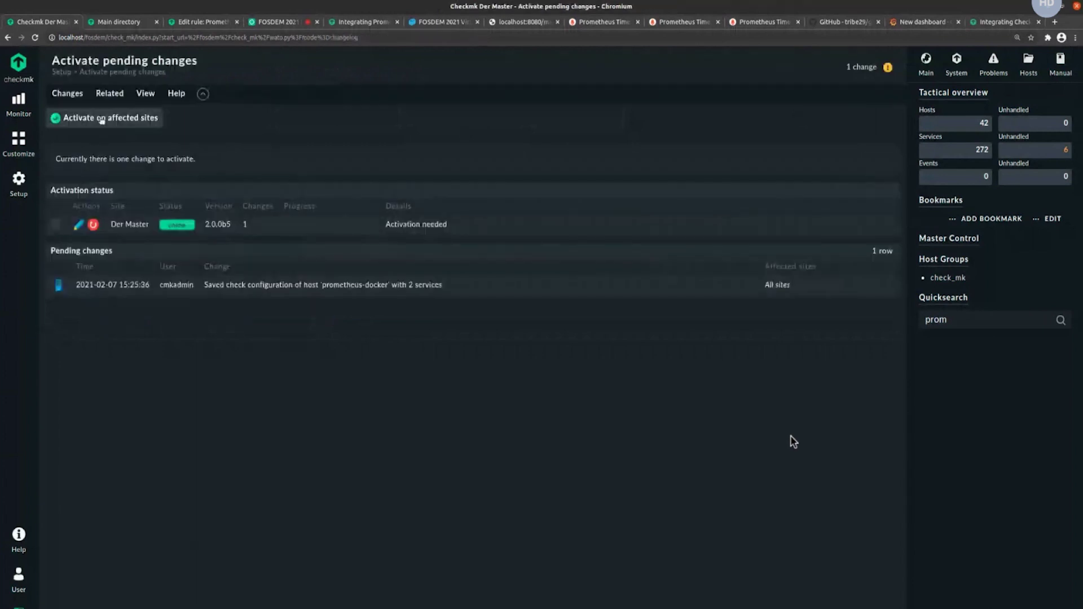
left_click(102, 120)
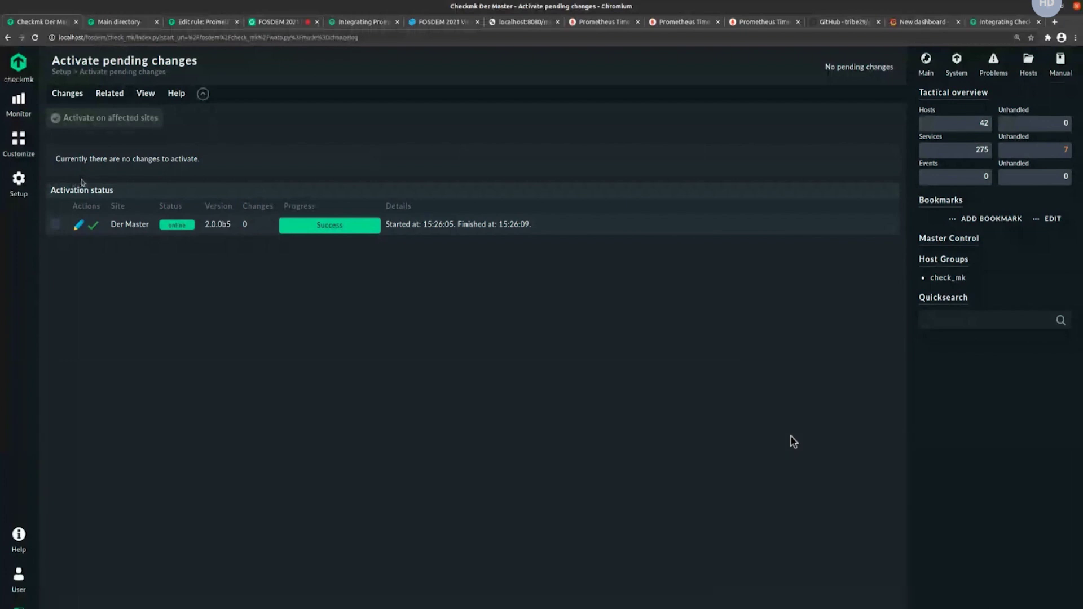
left_click(18, 192)
left_click(290, 20)
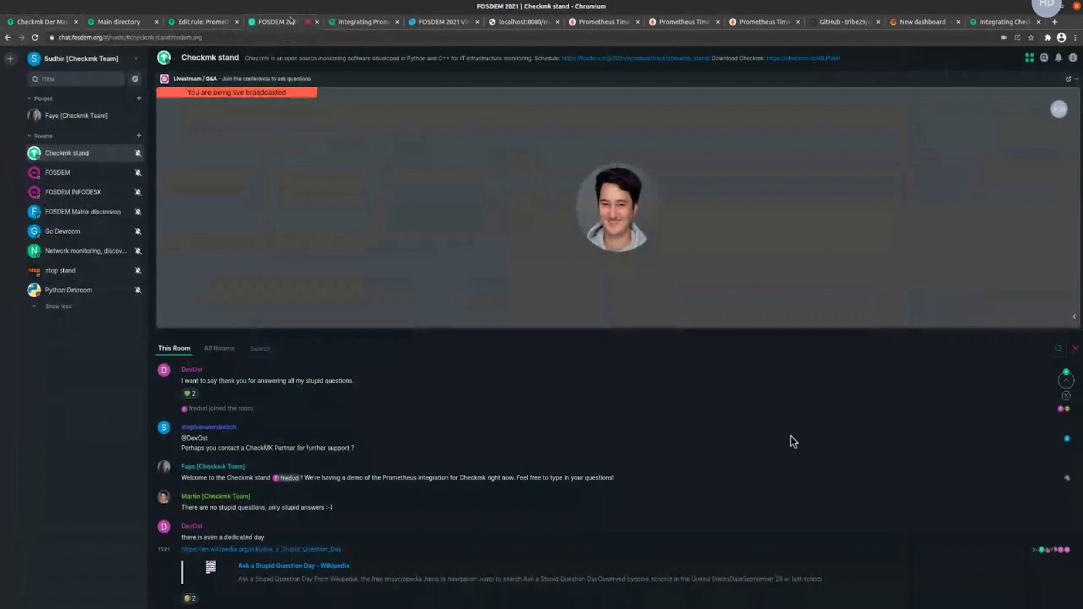
key("ctrl+1")
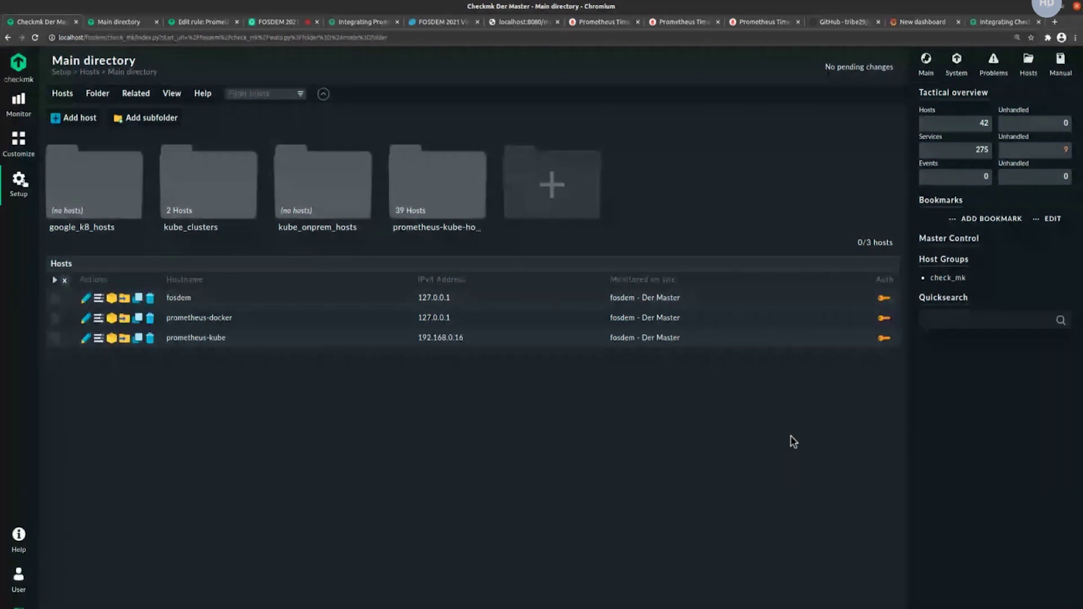
Search the setup for "prome", open the prometheus-docker host's Prometheus rule and examine its golang_my_counter PromQL query
left_click(19, 180)
type("prome")
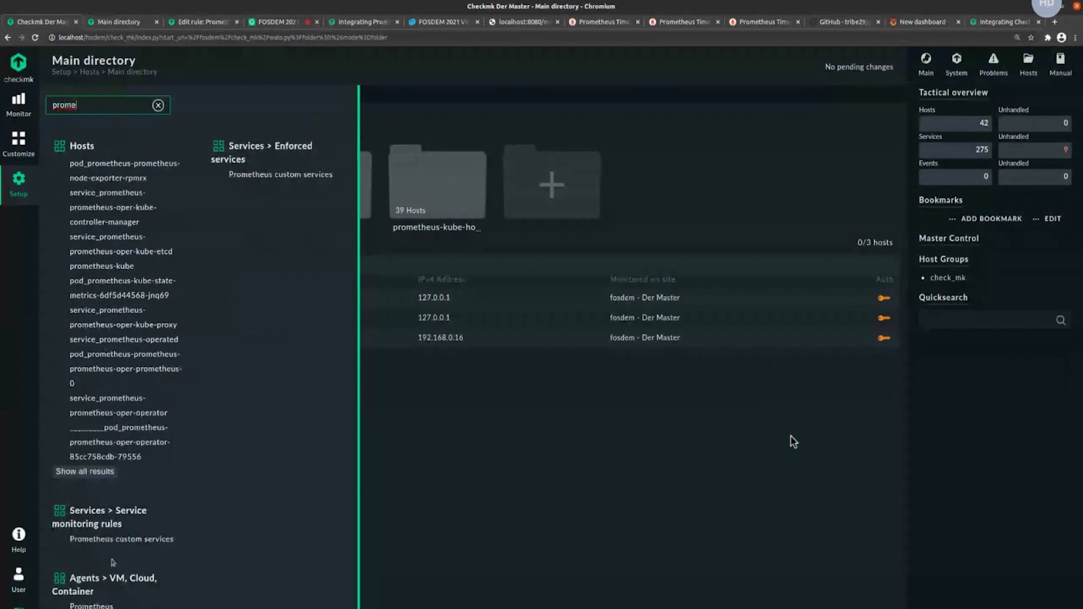
left_click(91, 605)
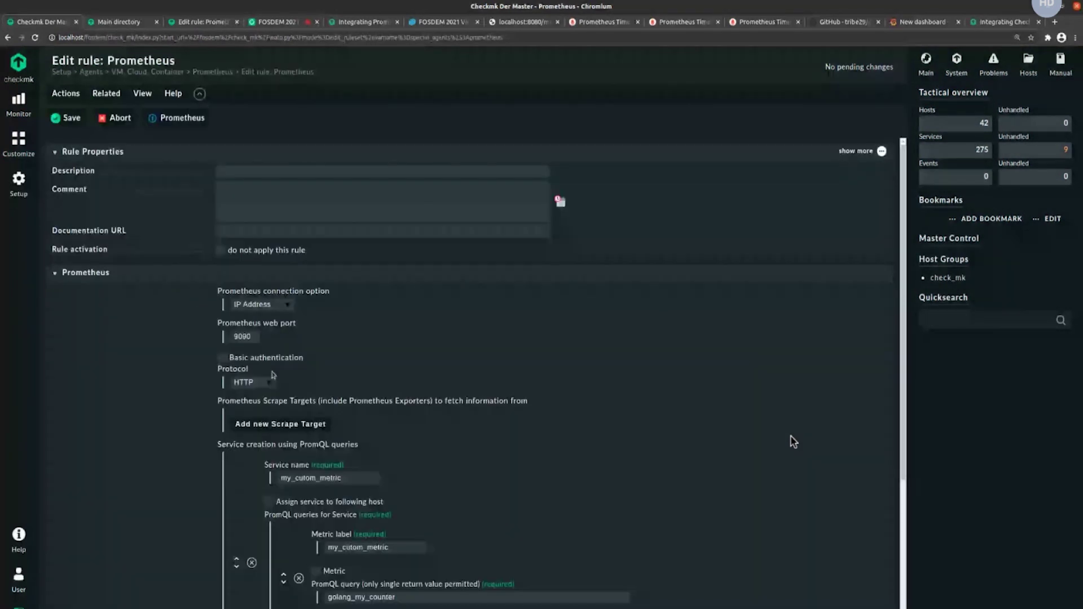
scroll(654, 478, "down", 2)
scroll(654, 478, "down", 2)
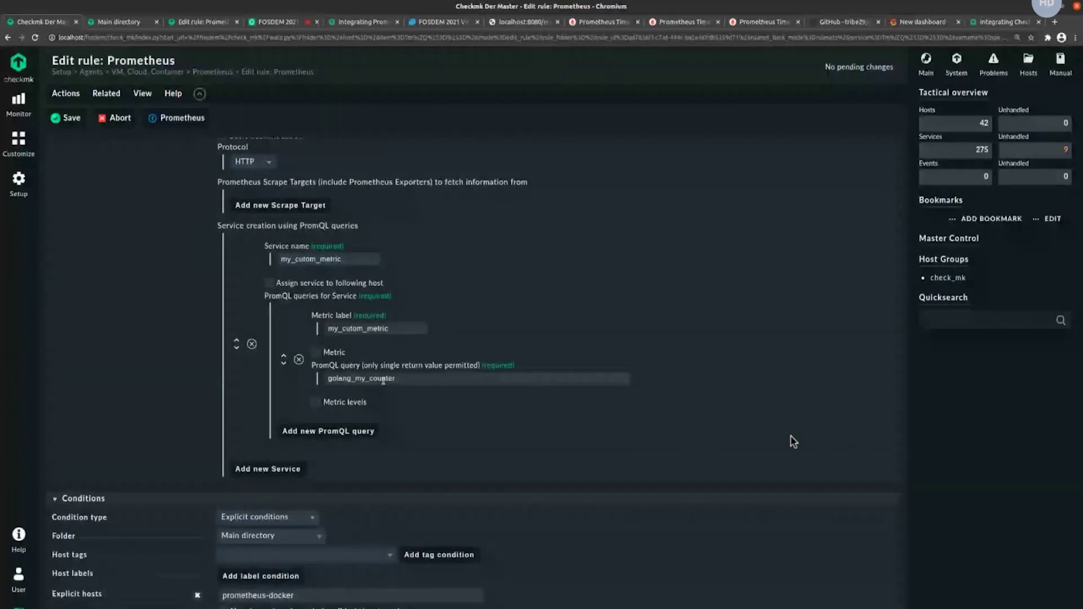
left_click(403, 377)
left_click_drag(404, 377, 324, 378)
Run the golang_my_counter query on the Prometheus graph page and examine the returned series, leaving only that query's panel
left_click(592, 22)
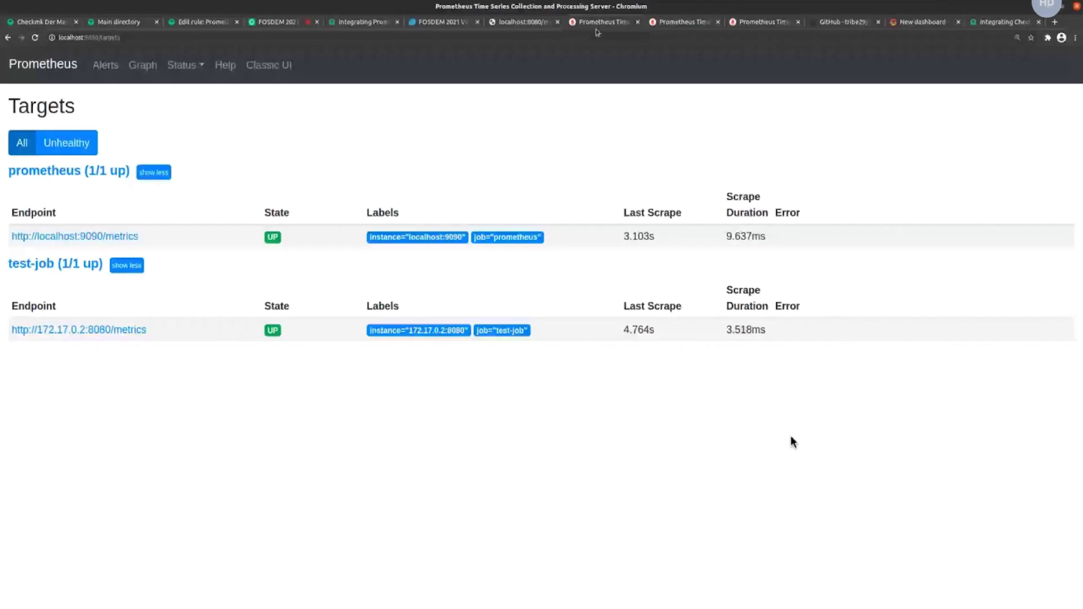
left_click(151, 69)
type("golan")
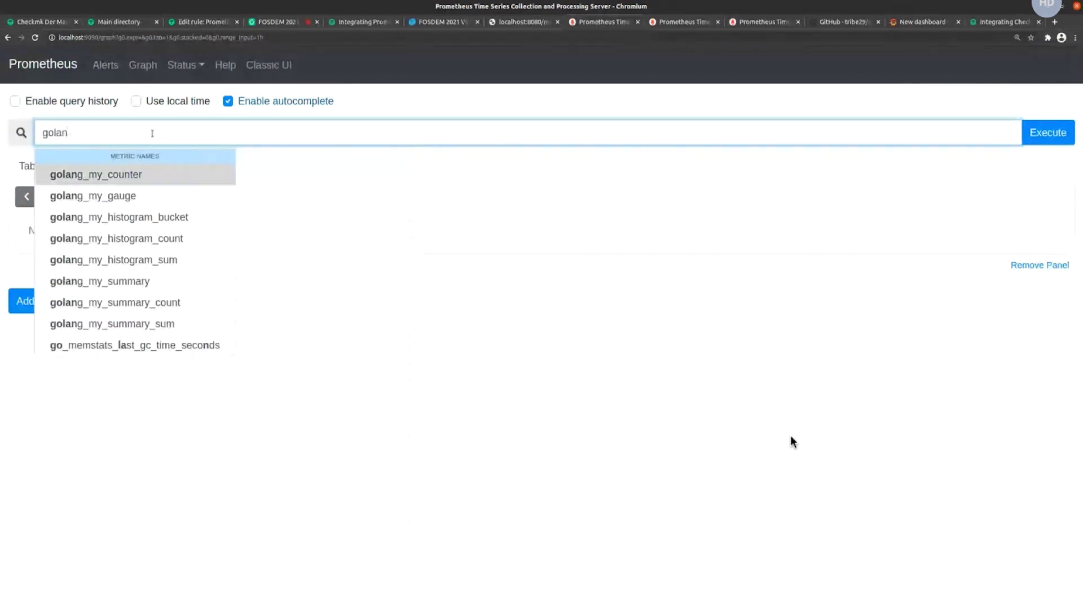
key("Return")
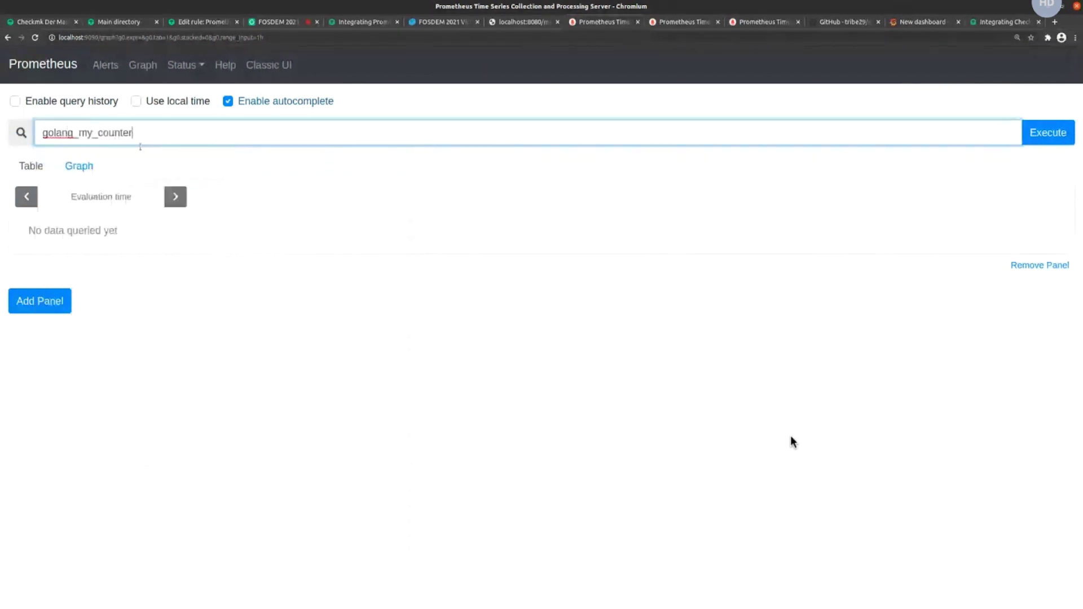
left_click(35, 308)
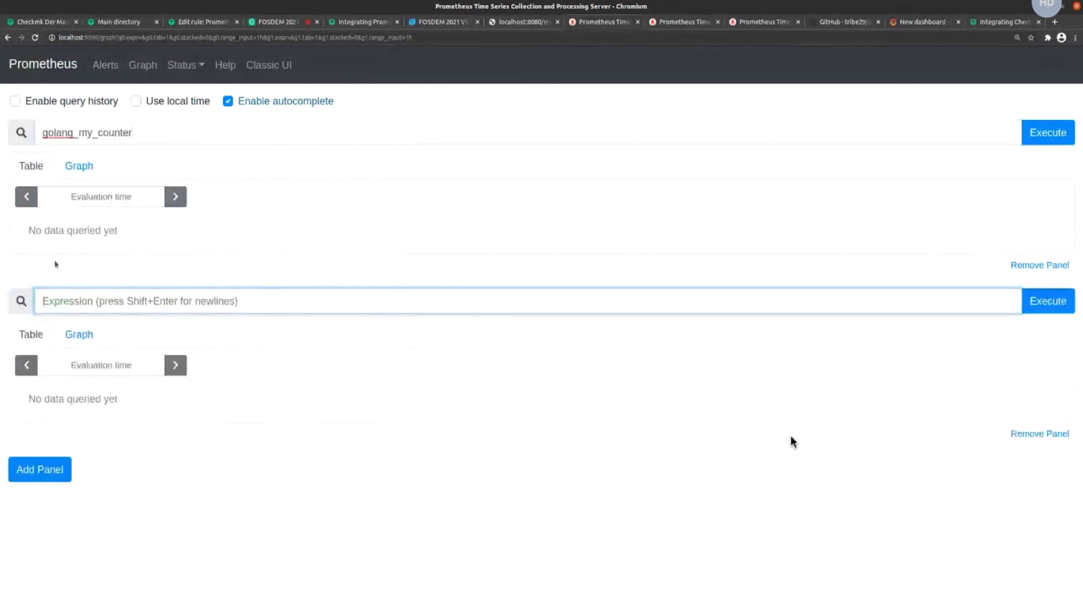
left_click(1027, 131)
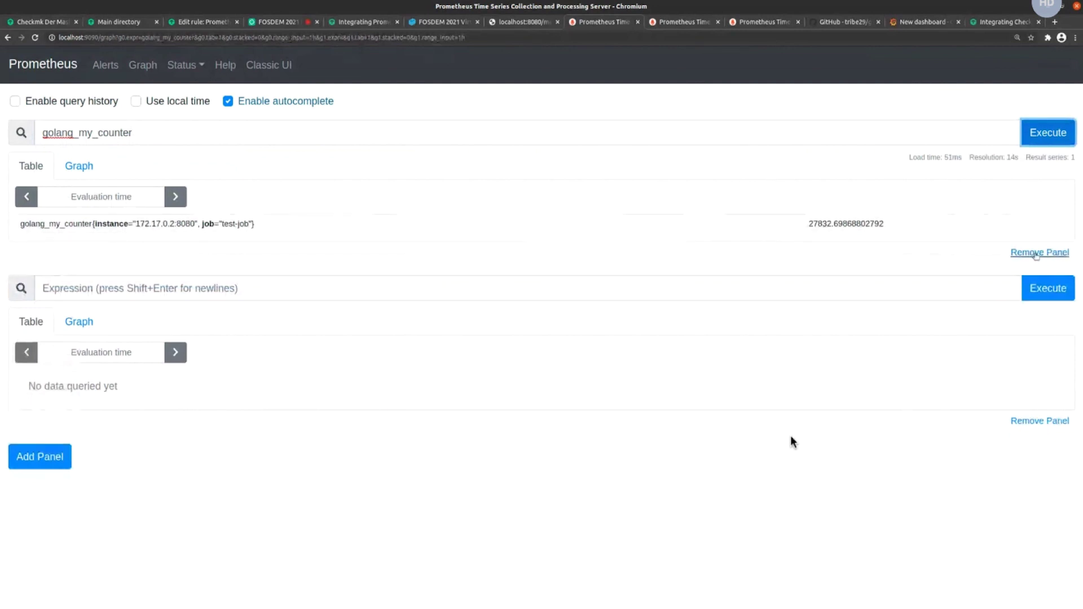
left_click(1039, 422)
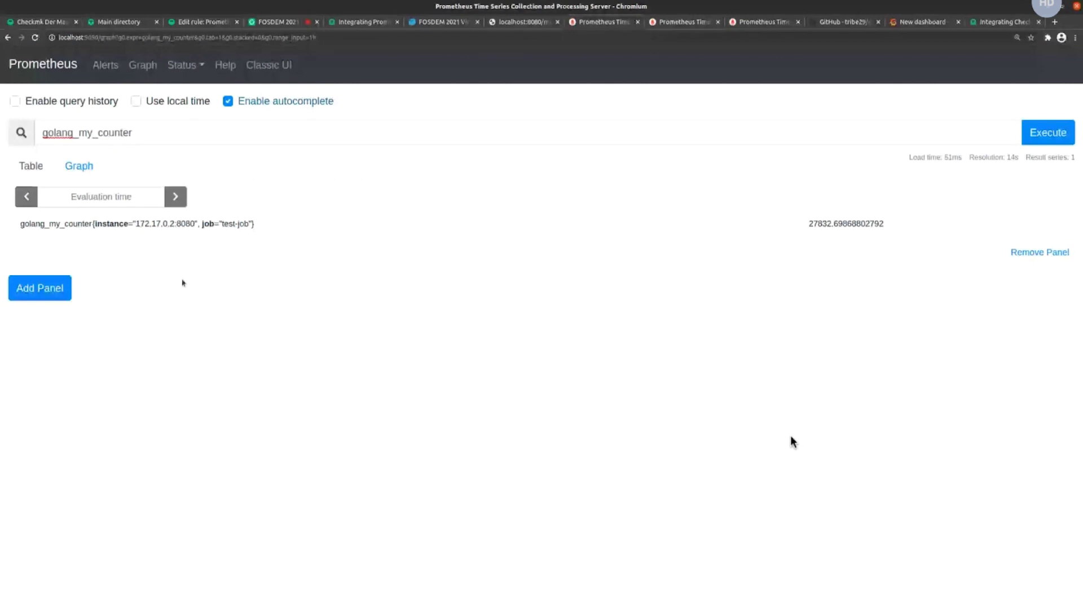
left_click_drag(20, 224, 66, 224)
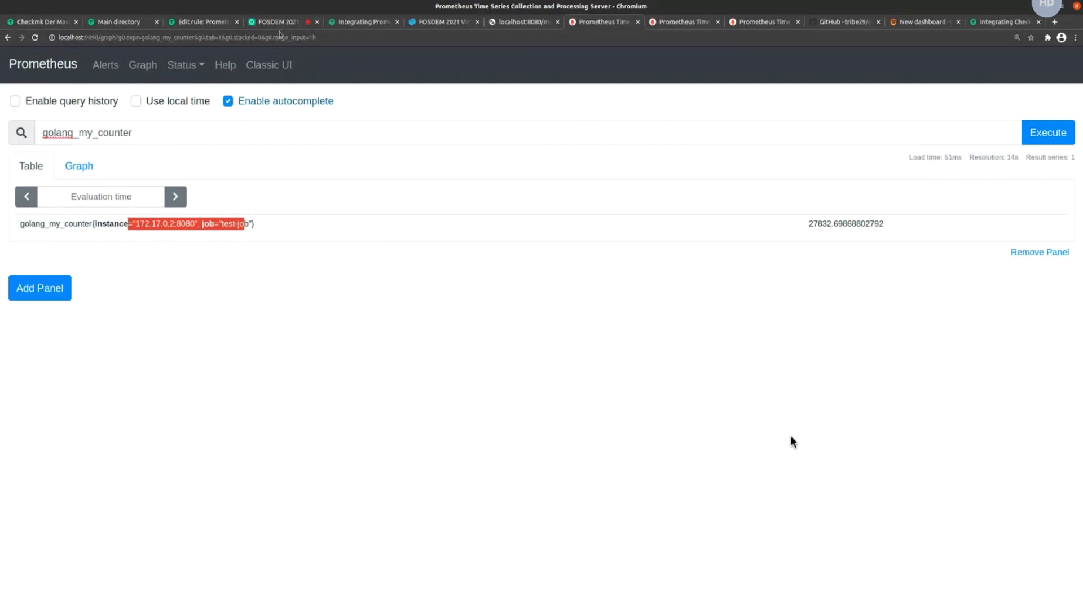
Enable metric levels with lower levels for the golang_my_counter query in the Prometheus rule's separate browser tab
left_click(203, 21)
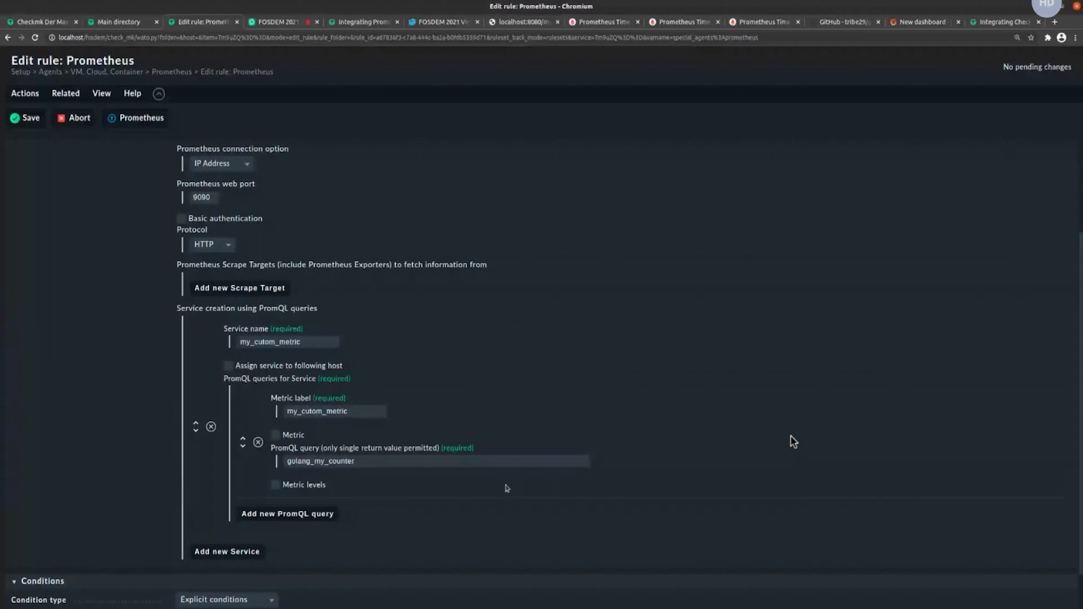
left_click(304, 485)
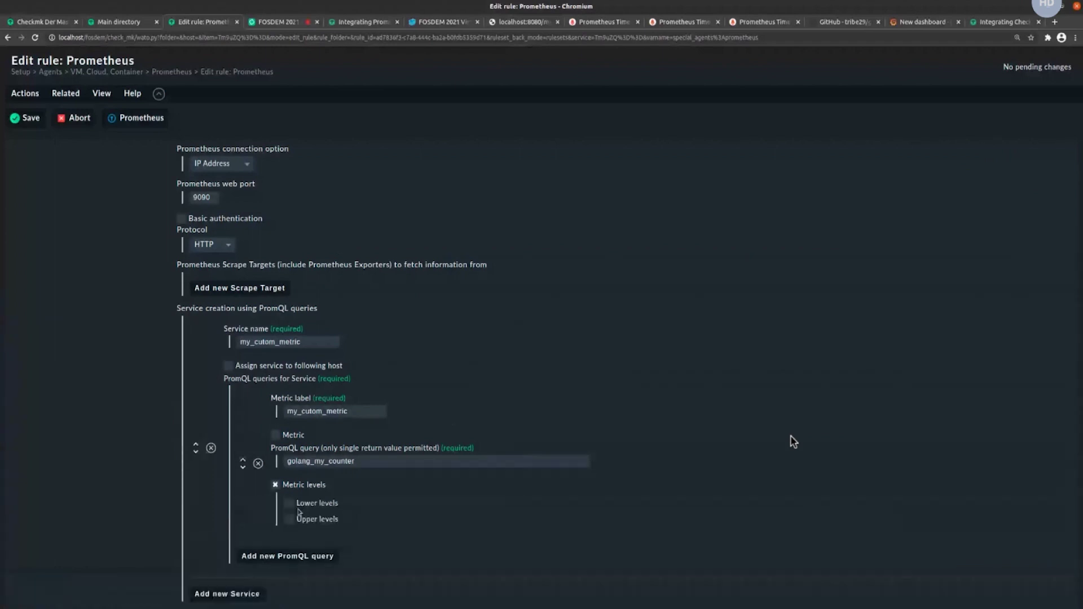
left_click(290, 503)
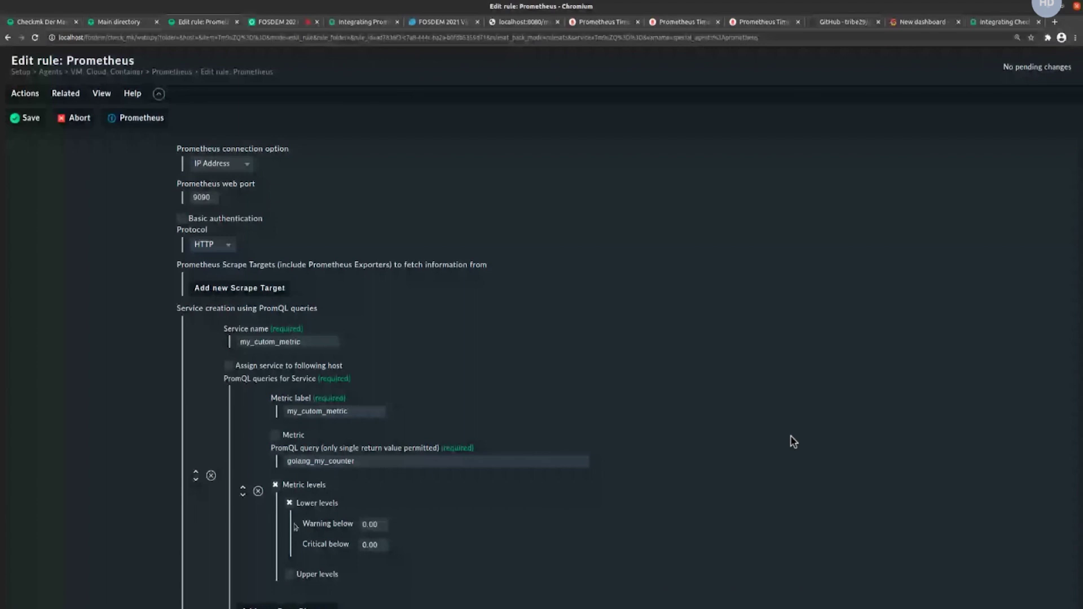
Return to the Prometheus rule in the main Checkmk tab and enable lower and upper metric levels for its query
left_click(542, 23)
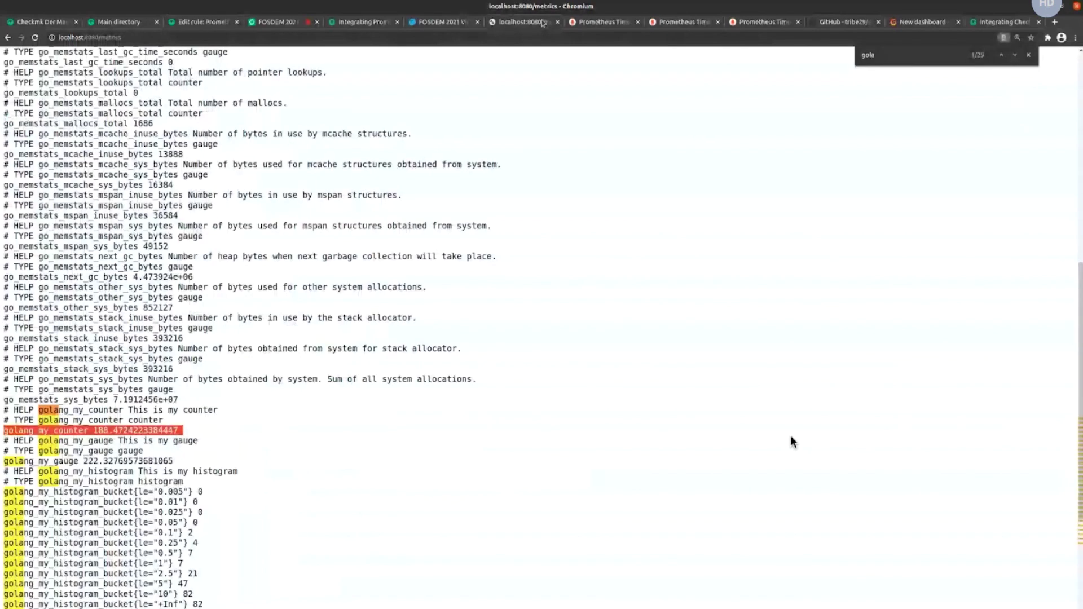
key("ctrl+Tab")
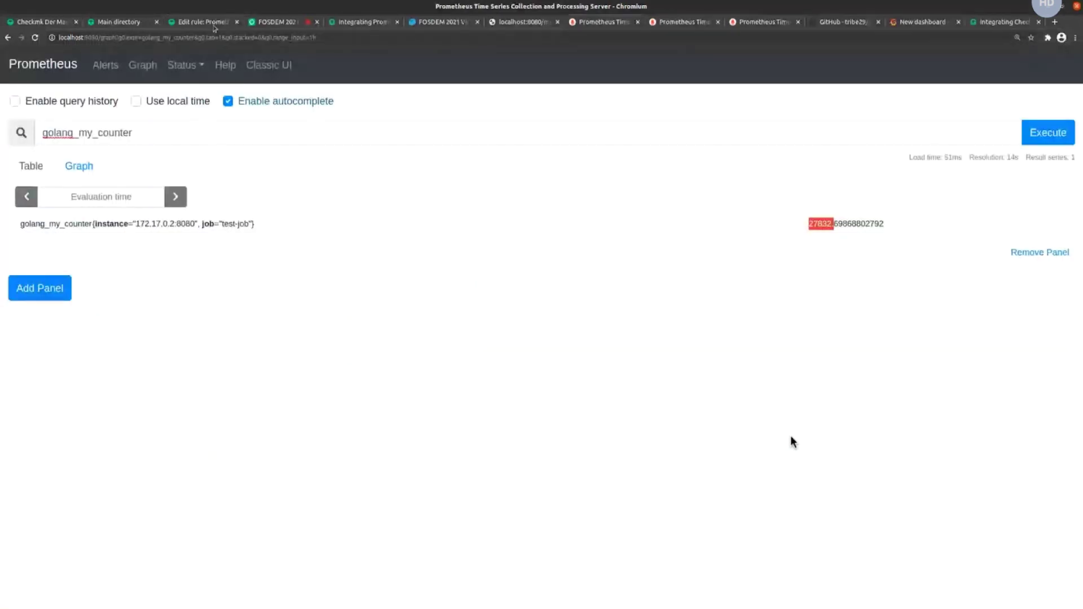
left_click(119, 21)
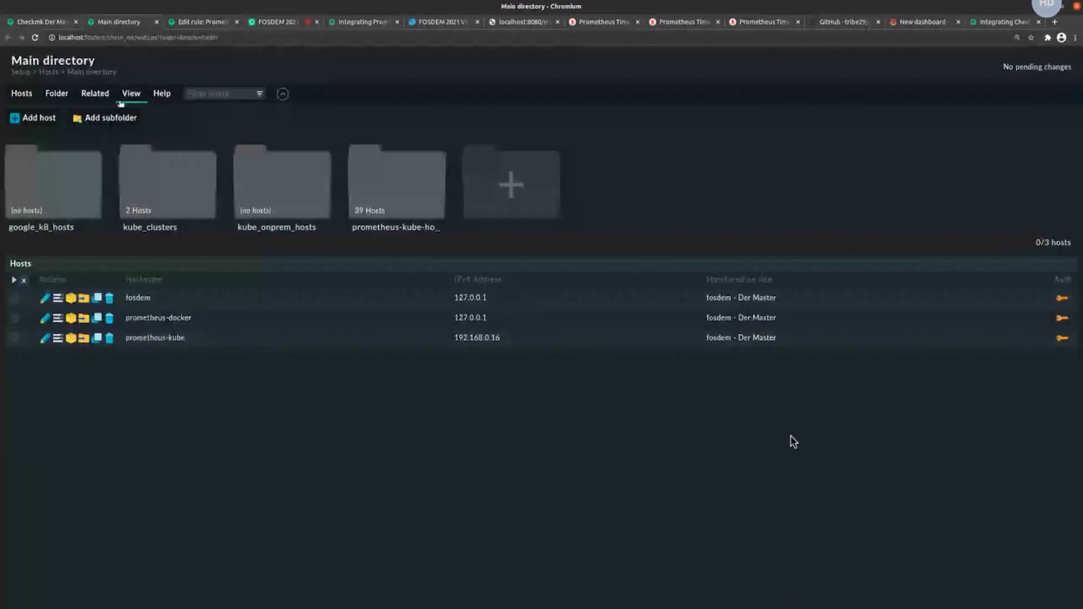
key("ctrl+Tab")
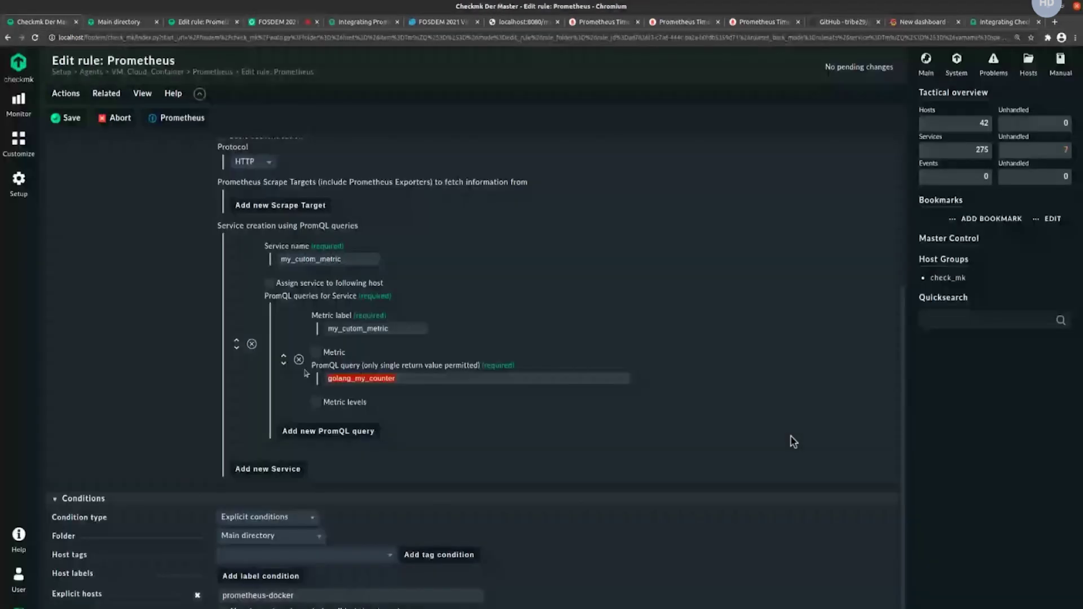
left_click(316, 401)
left_click(340, 424)
left_click(338, 491)
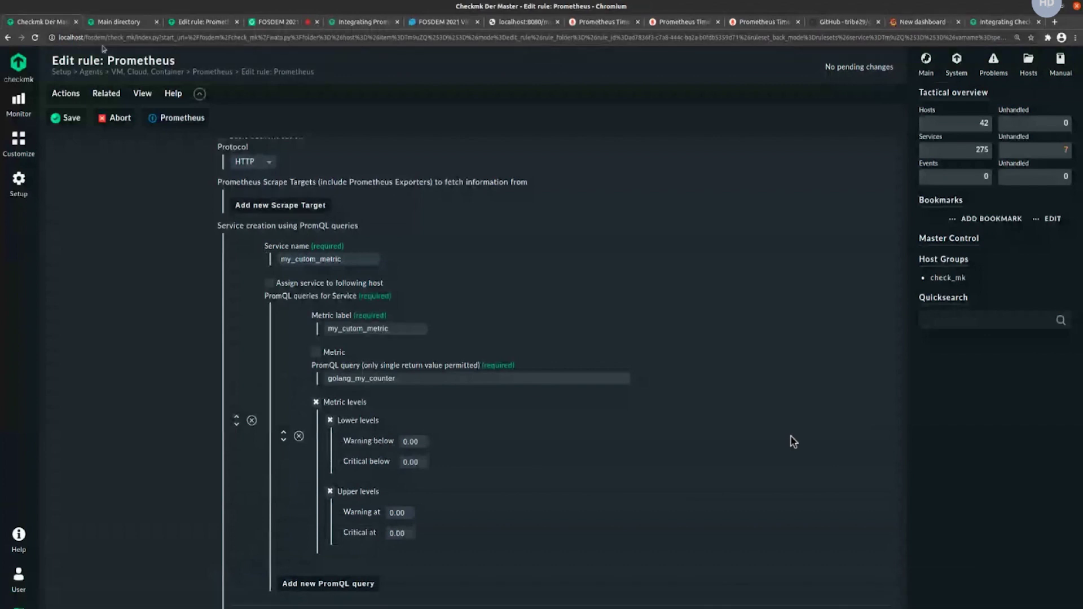
Search the setup for "prome" and open the Prometheus custom services monitoring rules in a new browser tab
left_click(28, 179)
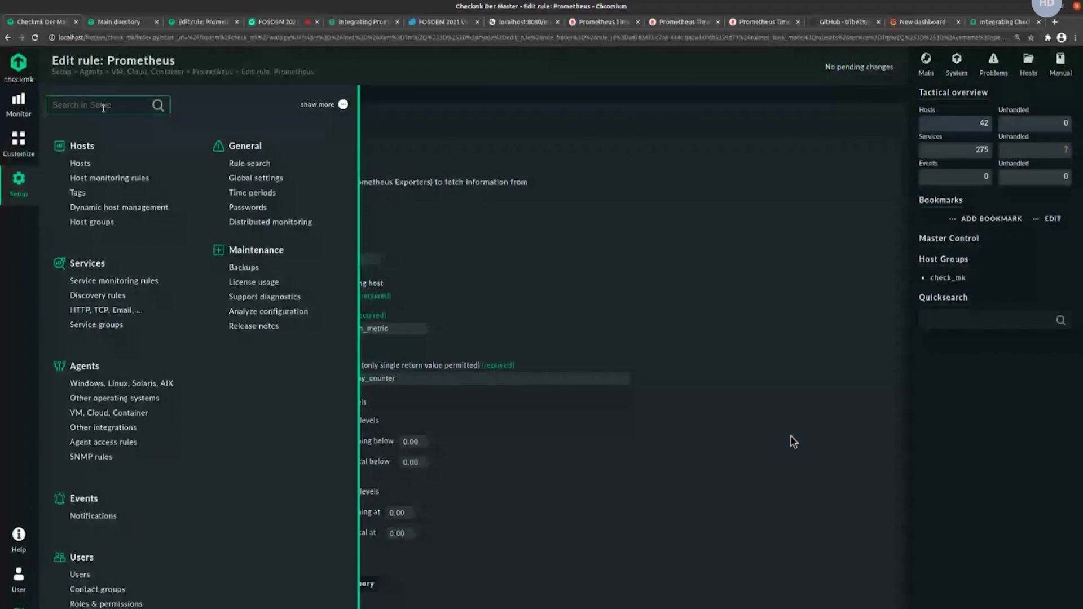
type("prome")
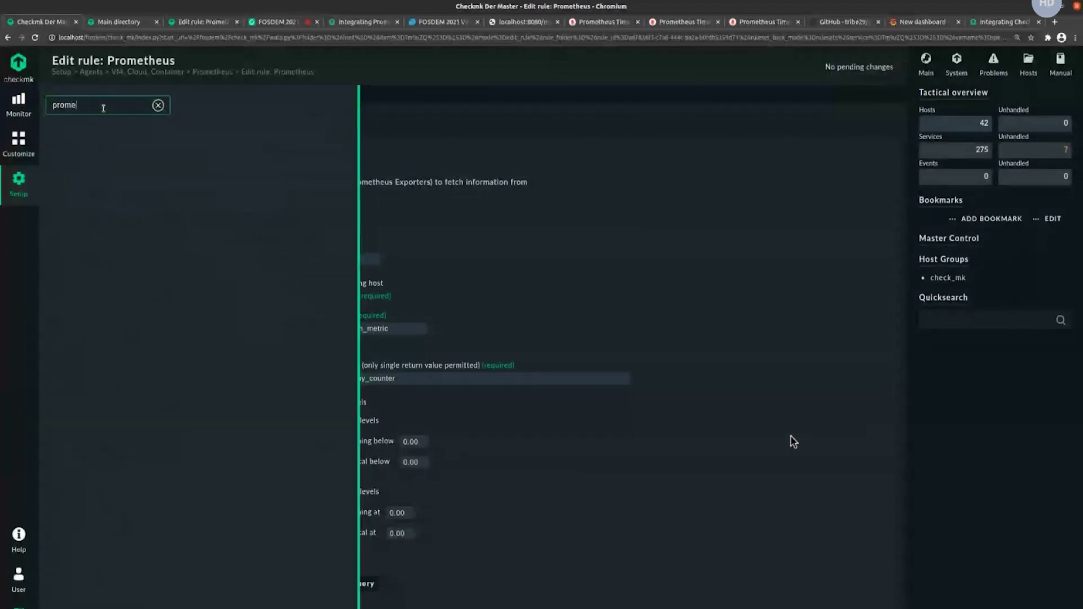
right_click(146, 542)
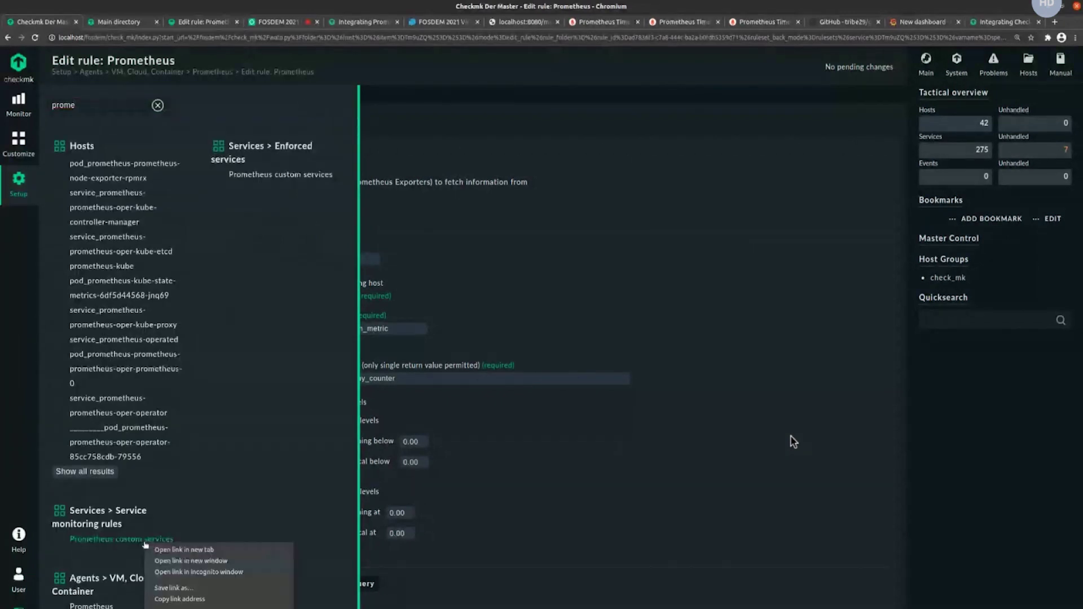
left_click(184, 549)
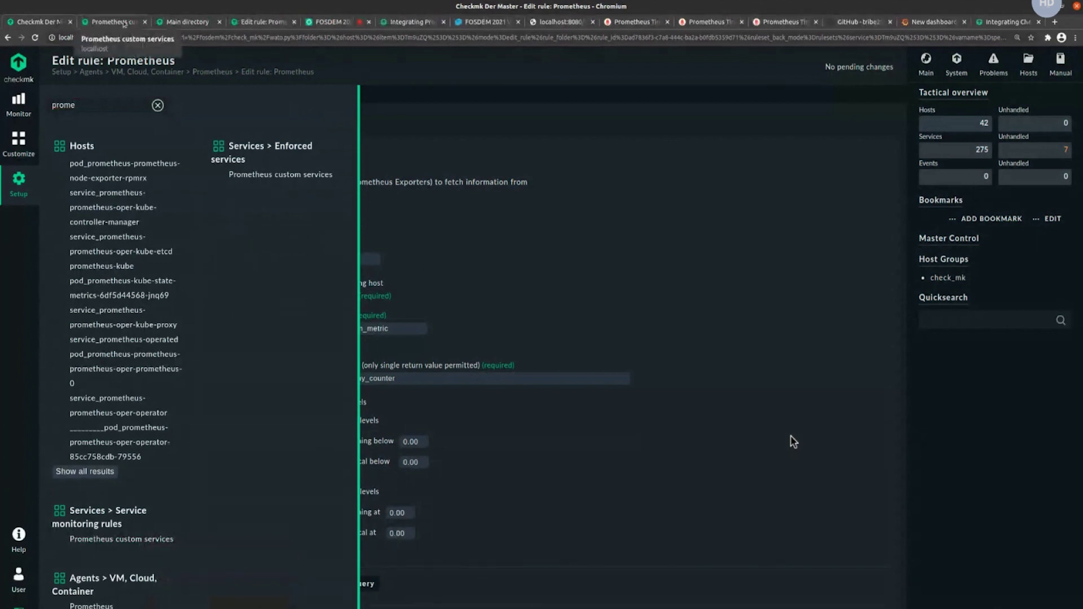
Start a new Prometheus custom services rule, add a metric level entry and examine the rule's options
left_click(124, 24)
left_click(51, 186)
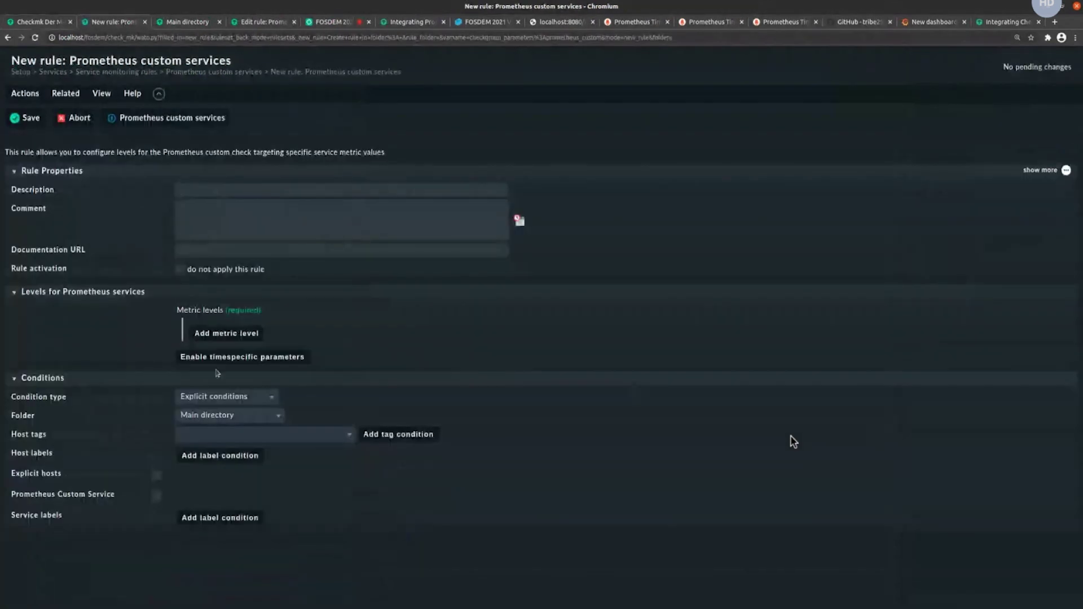
left_click(238, 332)
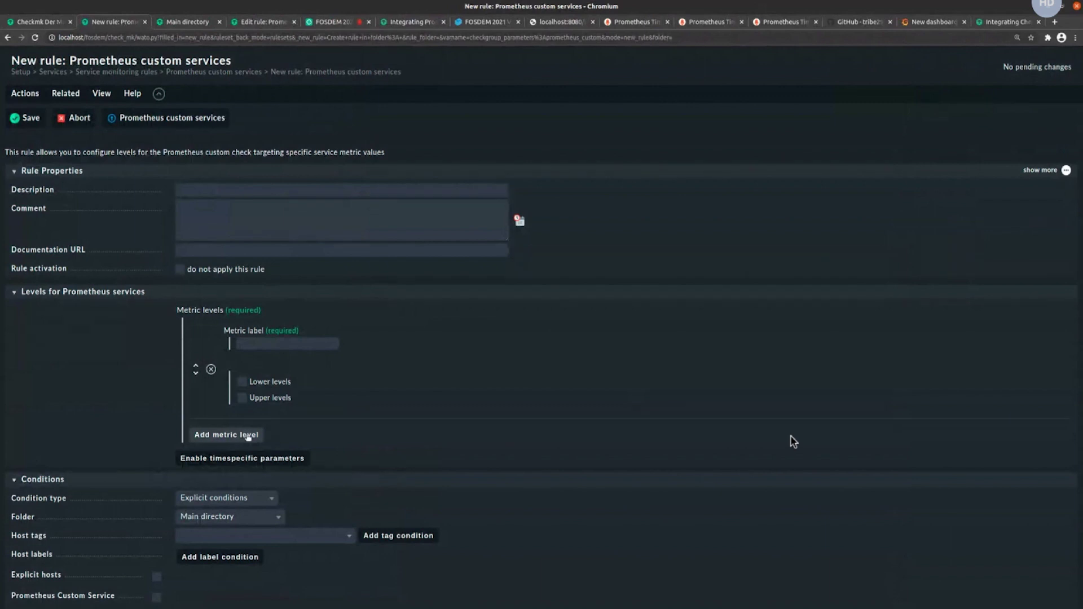
scroll(248, 437, "down", 1)
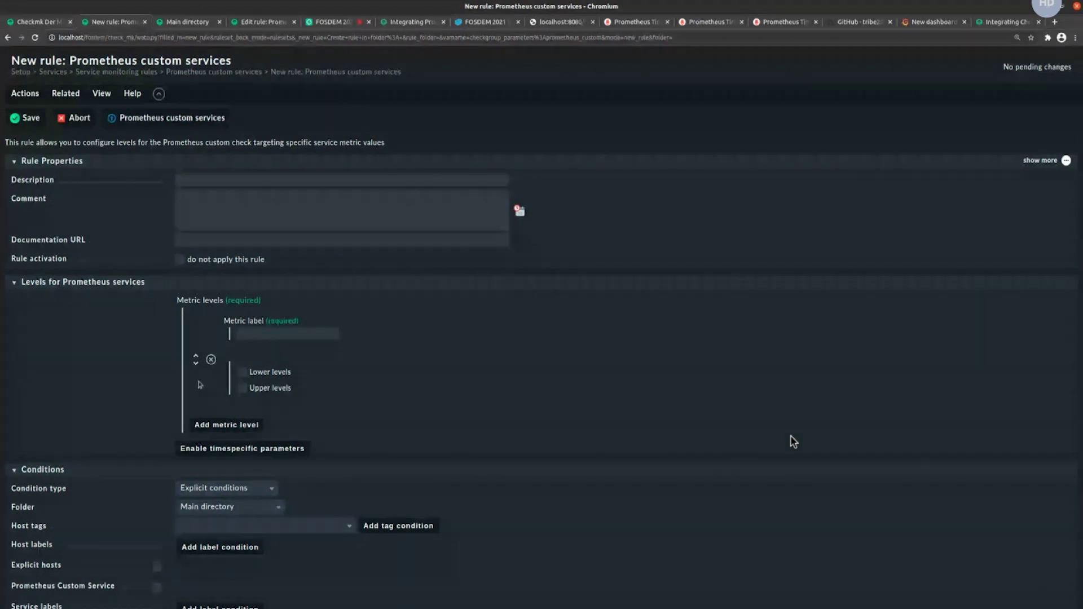
Return to the Prometheus rule in the main Checkmk tab and disable the query's metric levels
left_click(188, 22)
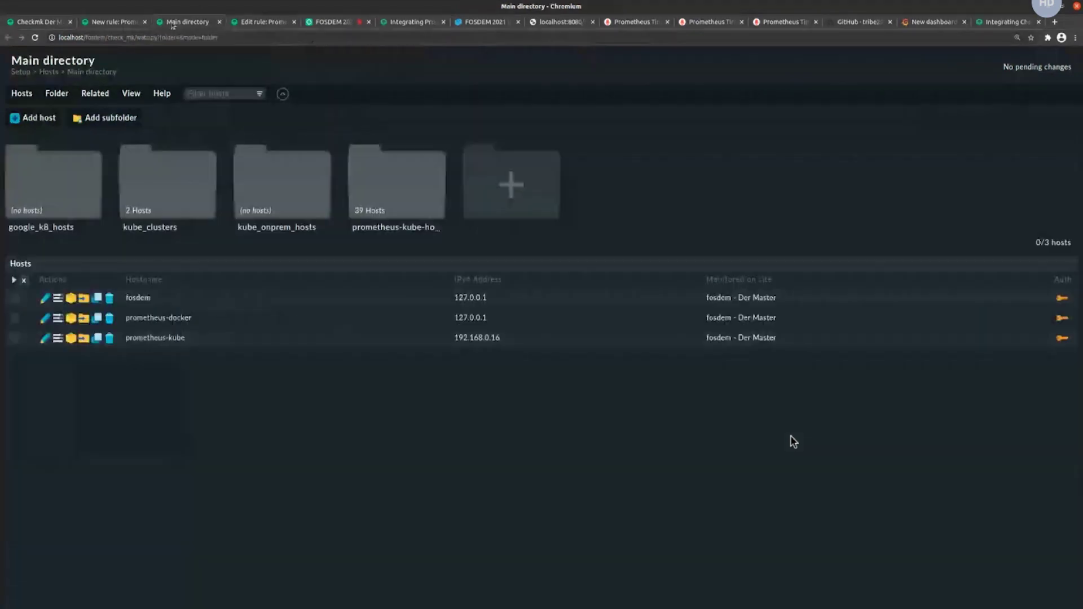
left_click(52, 23)
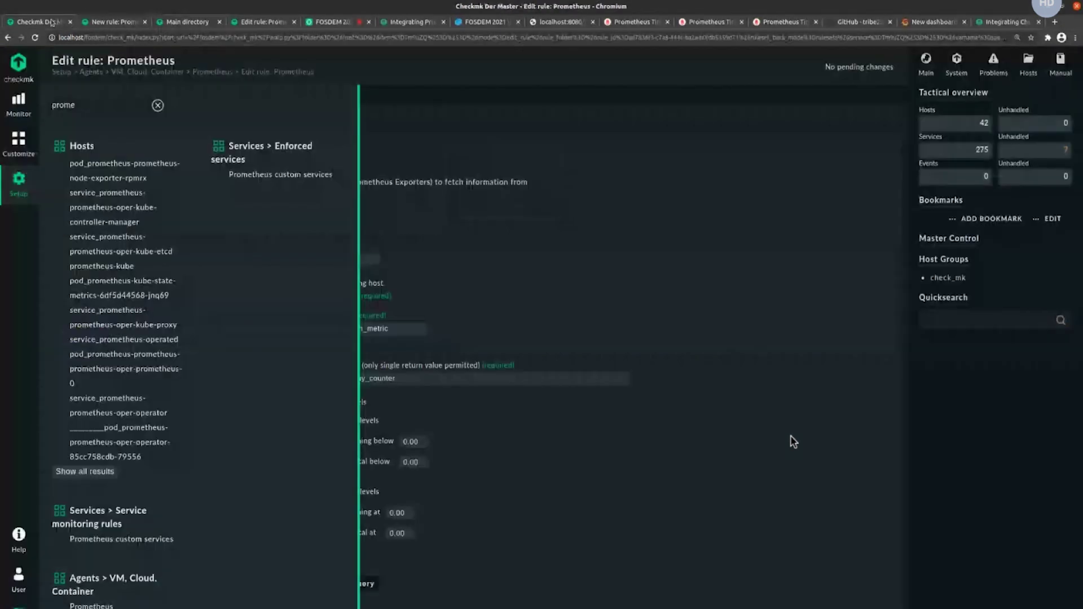
left_click(437, 271)
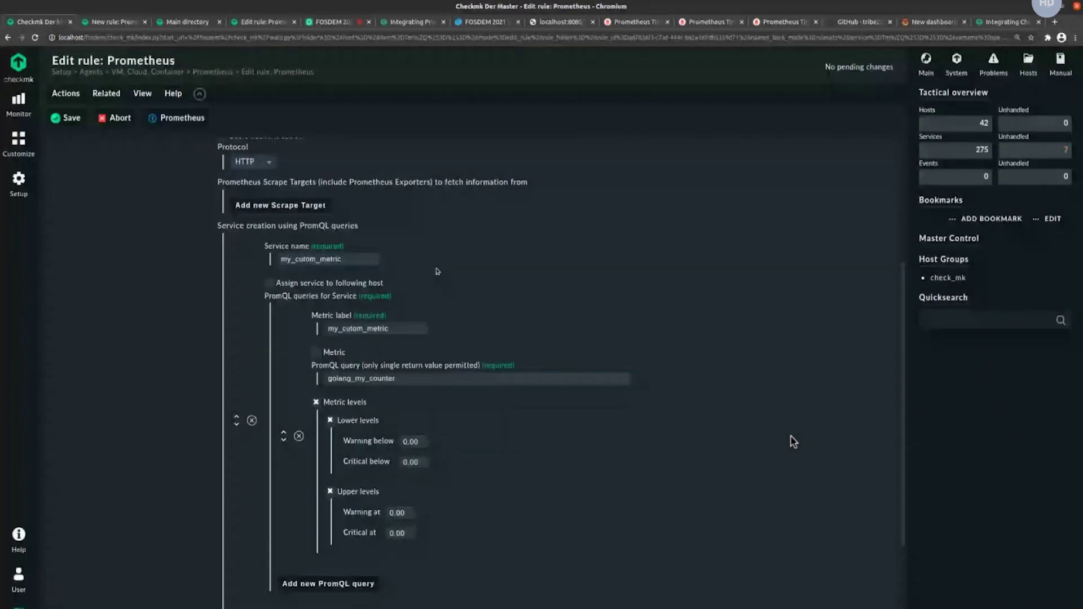
left_click(315, 401)
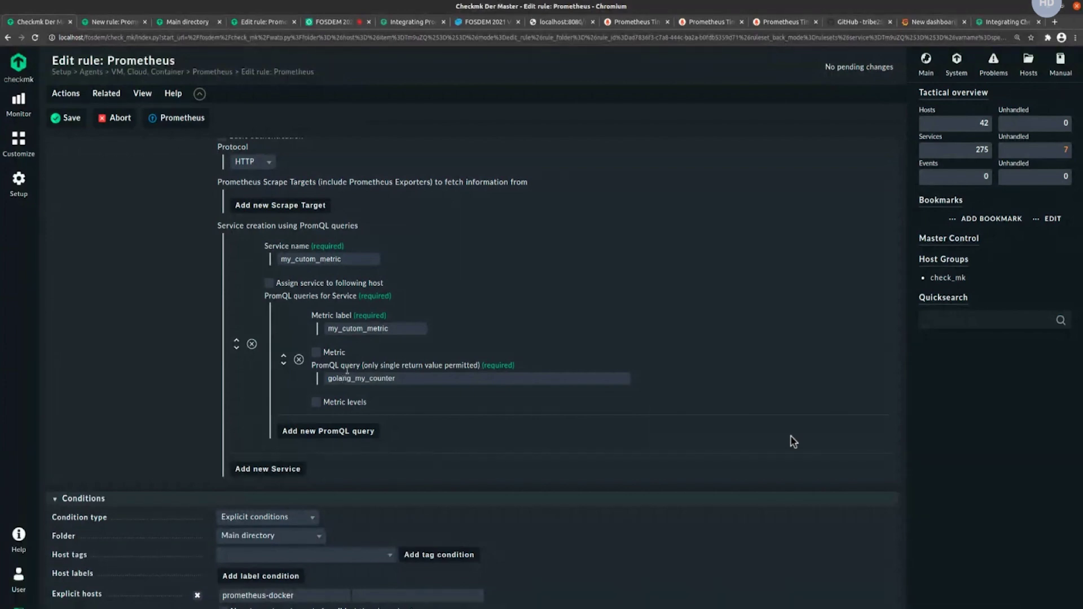
Enable the Metric option for the golang_my_counter query and look through the list of selectable metrics from start to end
left_click(317, 353)
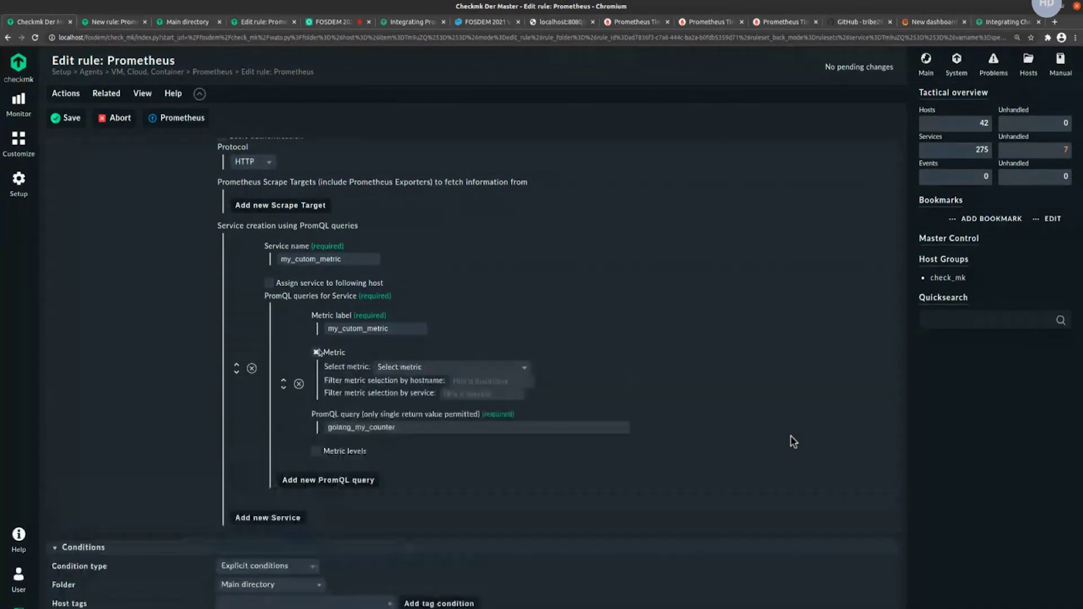
left_click(409, 367)
left_click_drag(530, 420, 524, 502)
key("Escape")
left_click(436, 367)
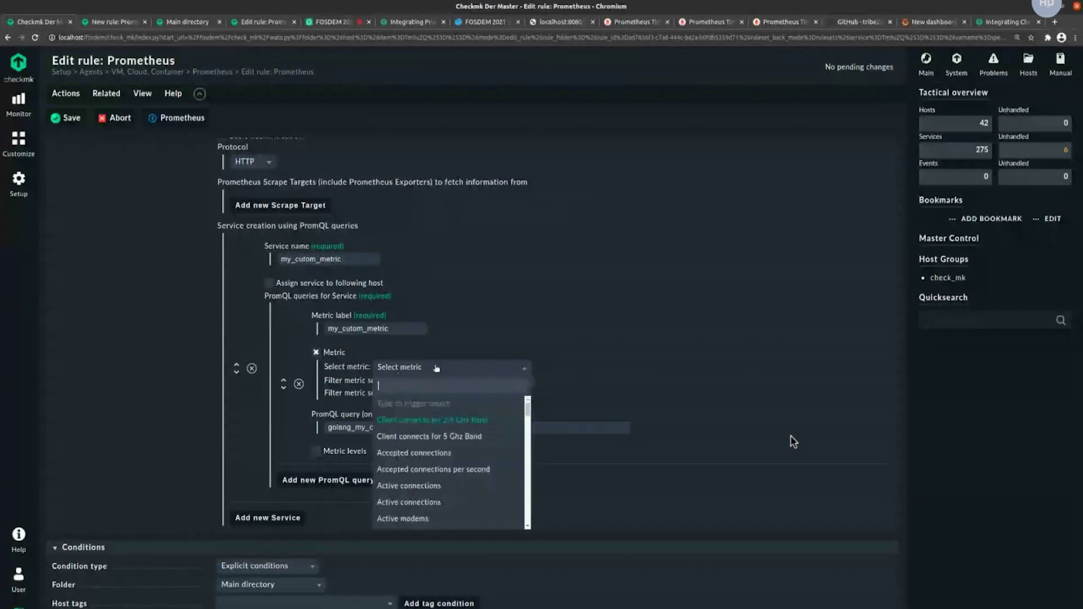
left_click(590, 370)
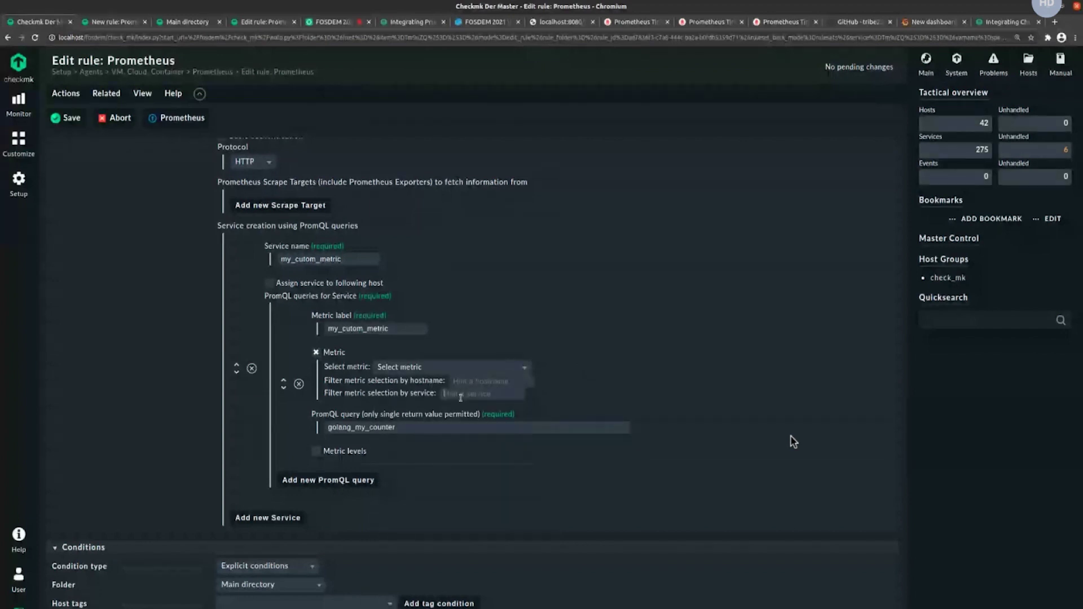
left_click(432, 365)
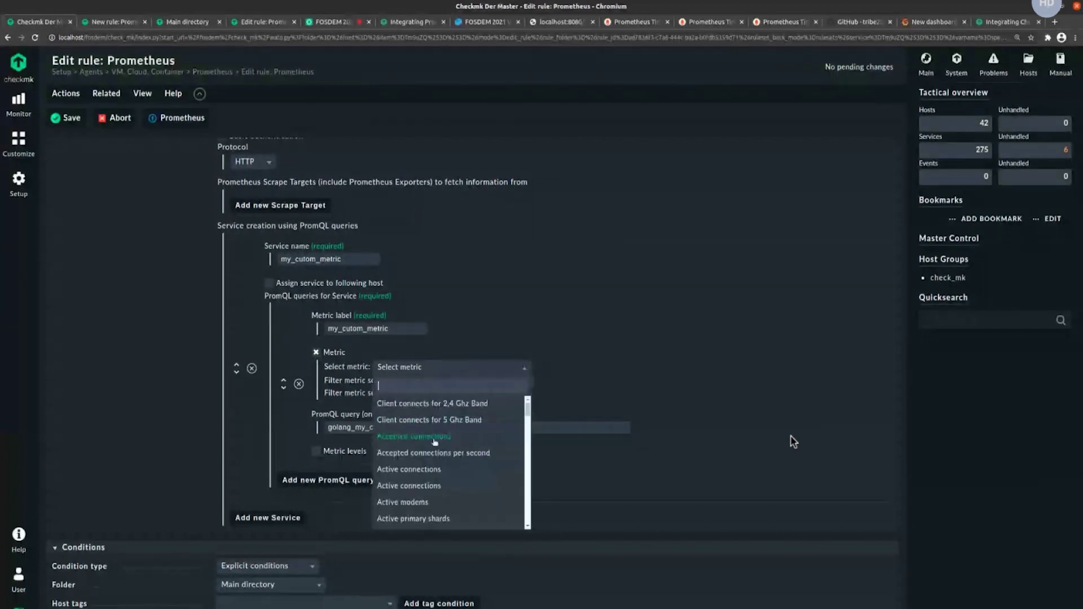
left_click_drag(530, 420, 525, 460)
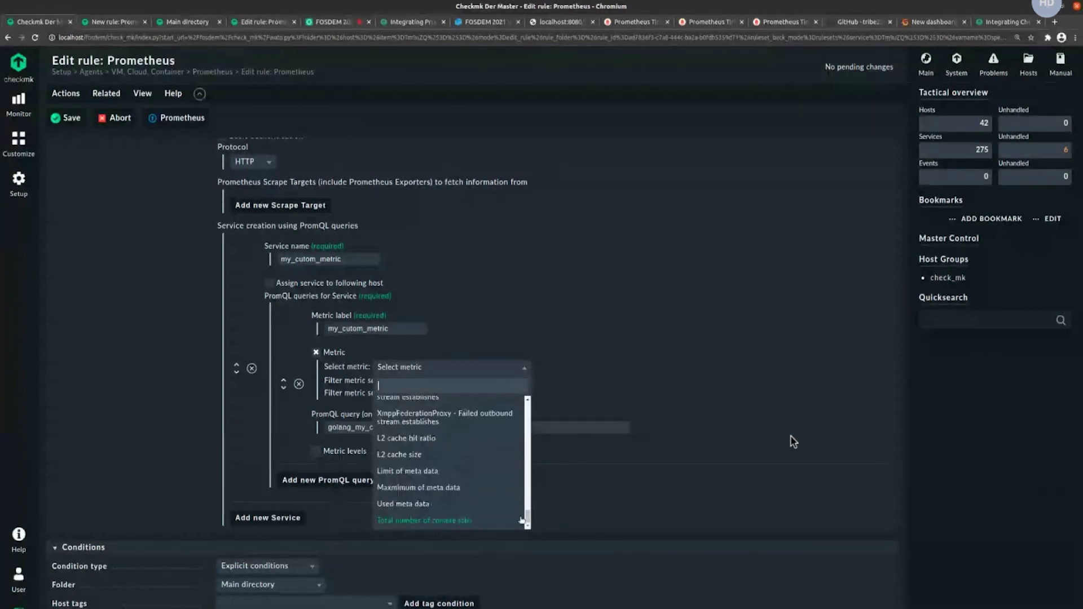
left_click(596, 370)
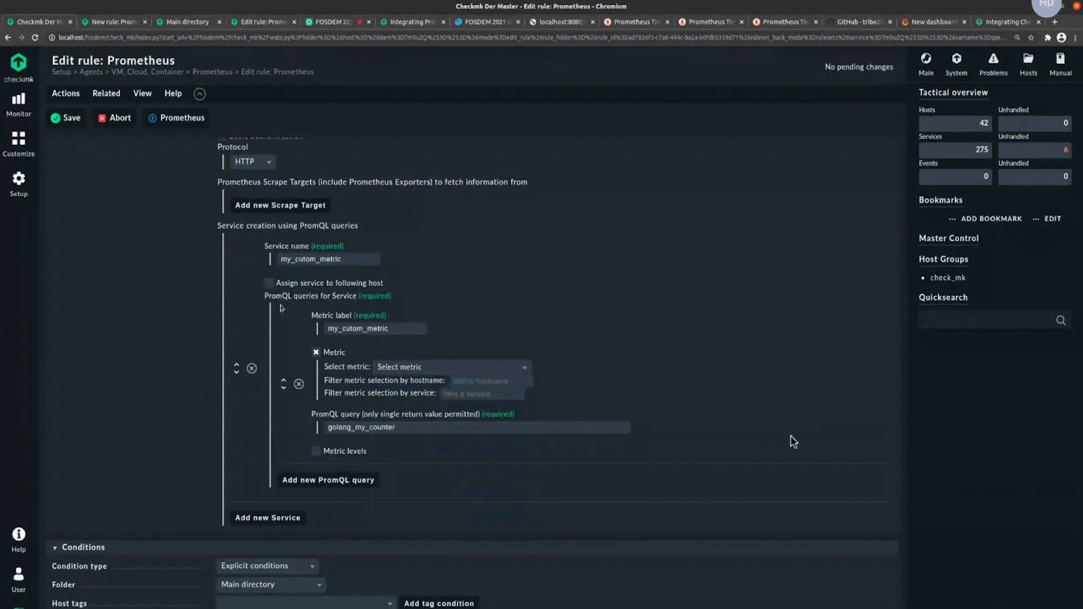
Browse the query's selectable metrics again and disable the Metric option without choosing one
left_click(404, 365)
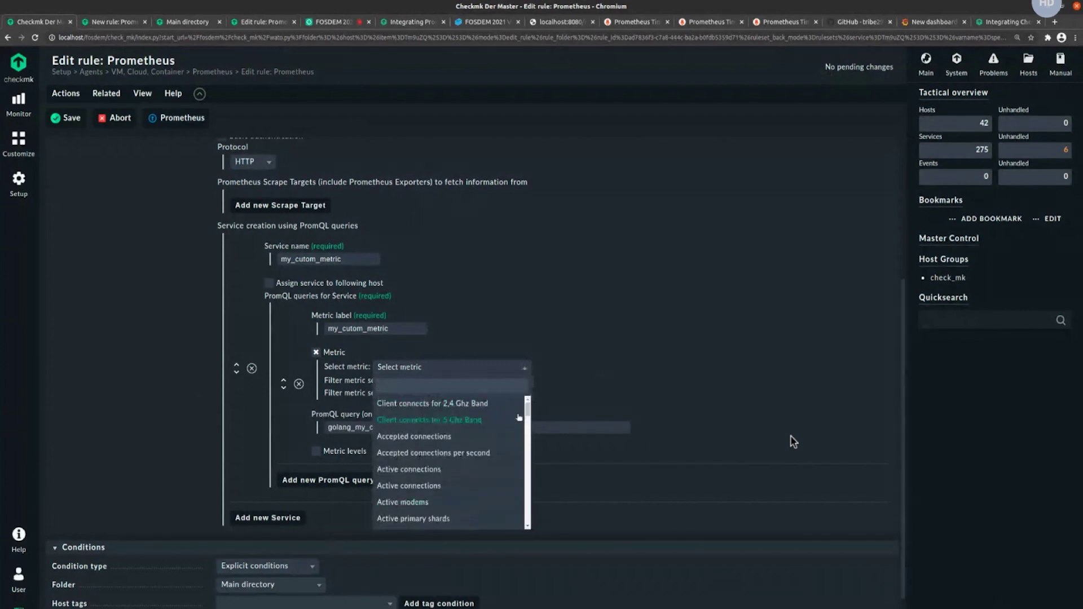
left_click_drag(527, 407, 535, 498)
scroll(535, 498, "down", 2)
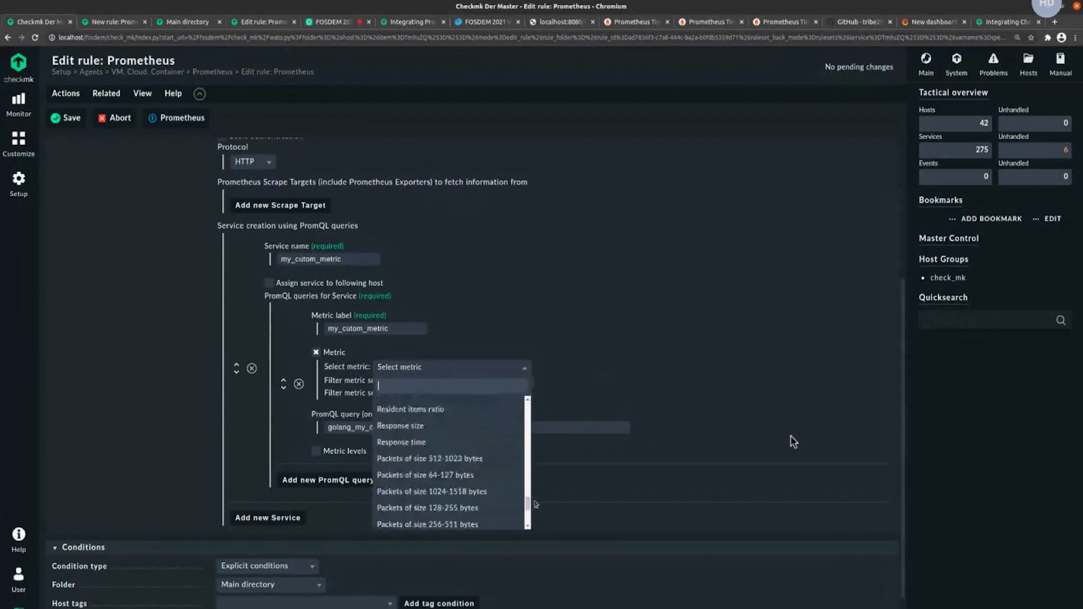
left_click(576, 333)
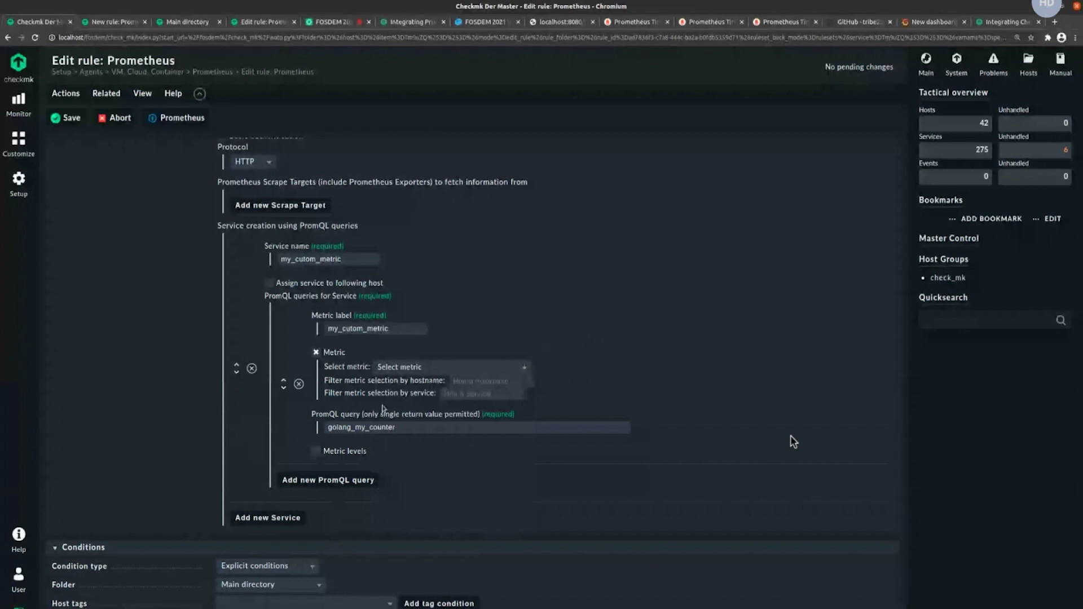
left_click(525, 372)
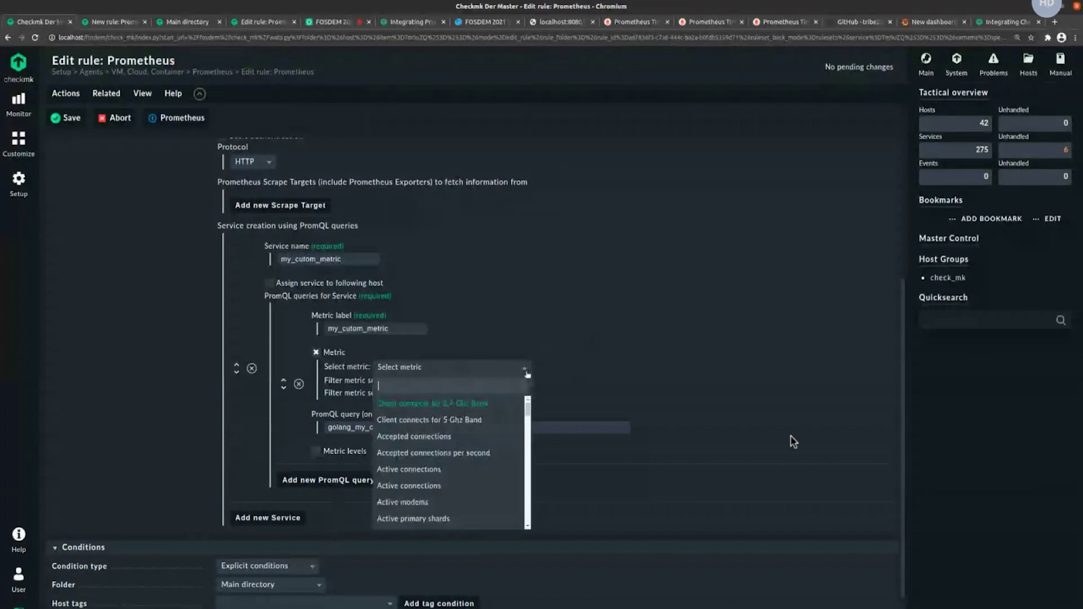
left_click(602, 357)
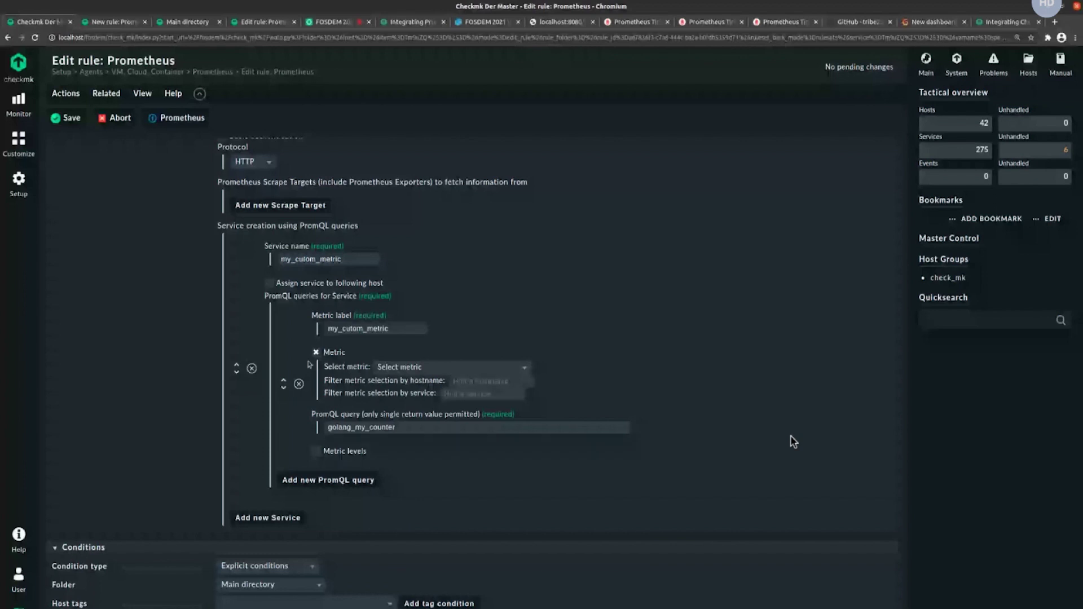
left_click(451, 367)
scroll(526, 466, "down", 2)
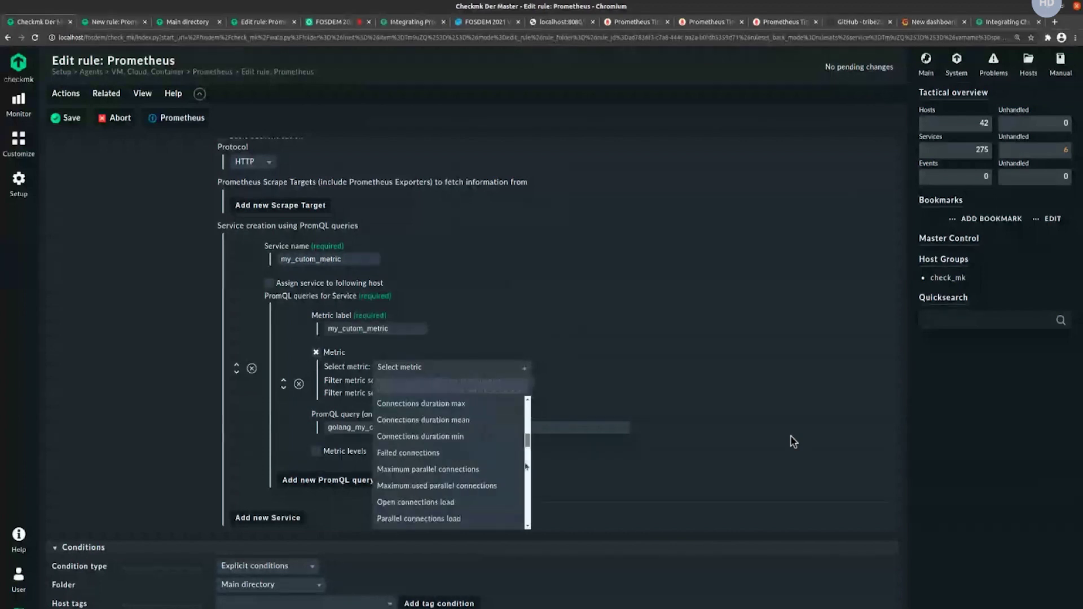
scroll(526, 465, "down", 5)
scroll(527, 496, "down", 3)
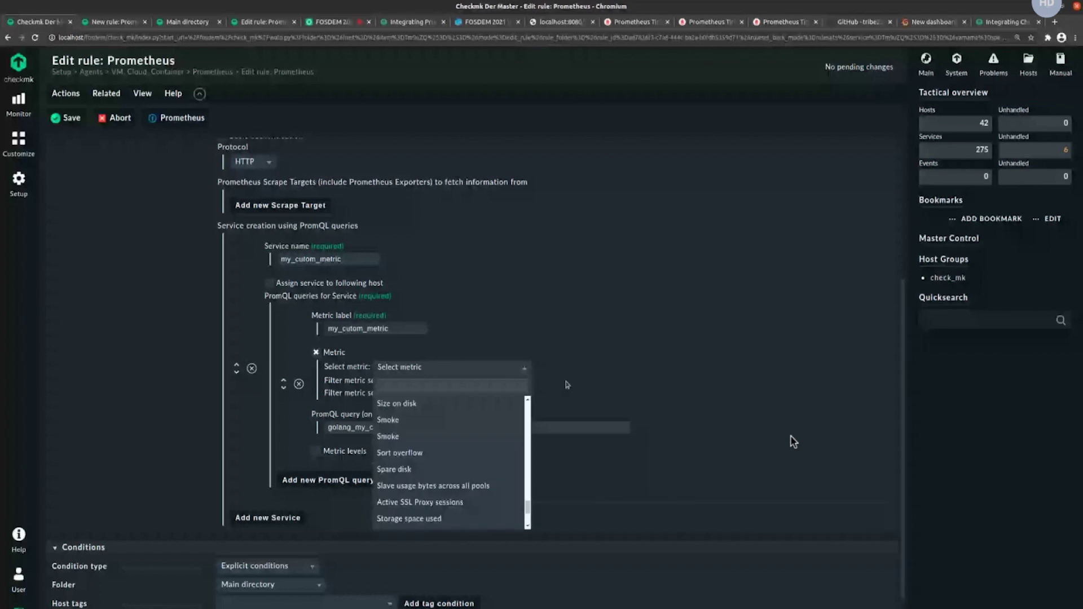
left_click(568, 384)
left_click(315, 352)
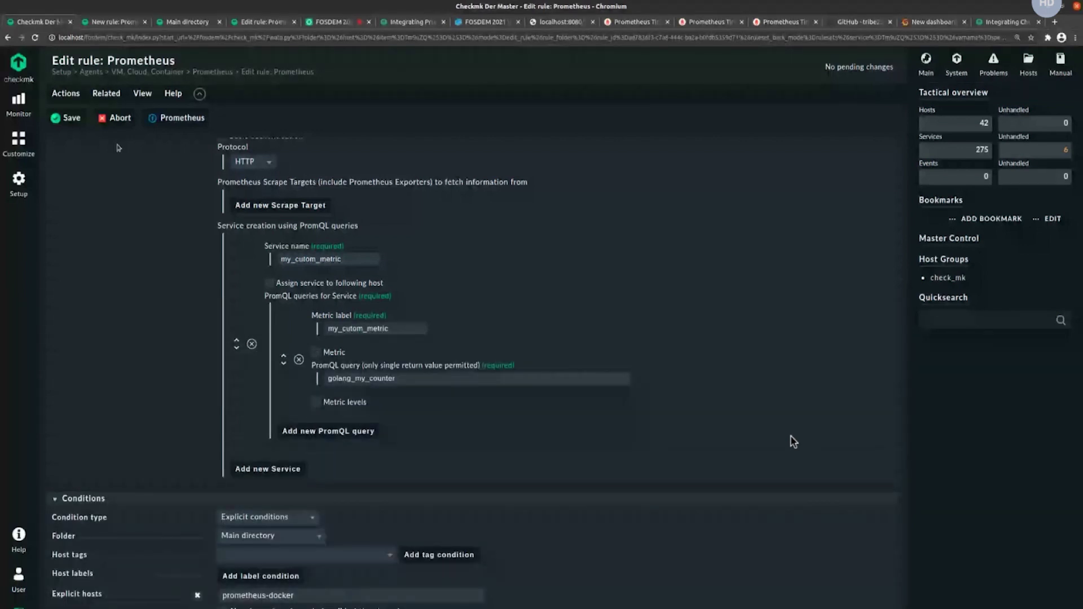
Open the Prometheus rule list under VM, Cloud, Container from the setup search for "prome"
left_click(30, 184)
key("Escape")
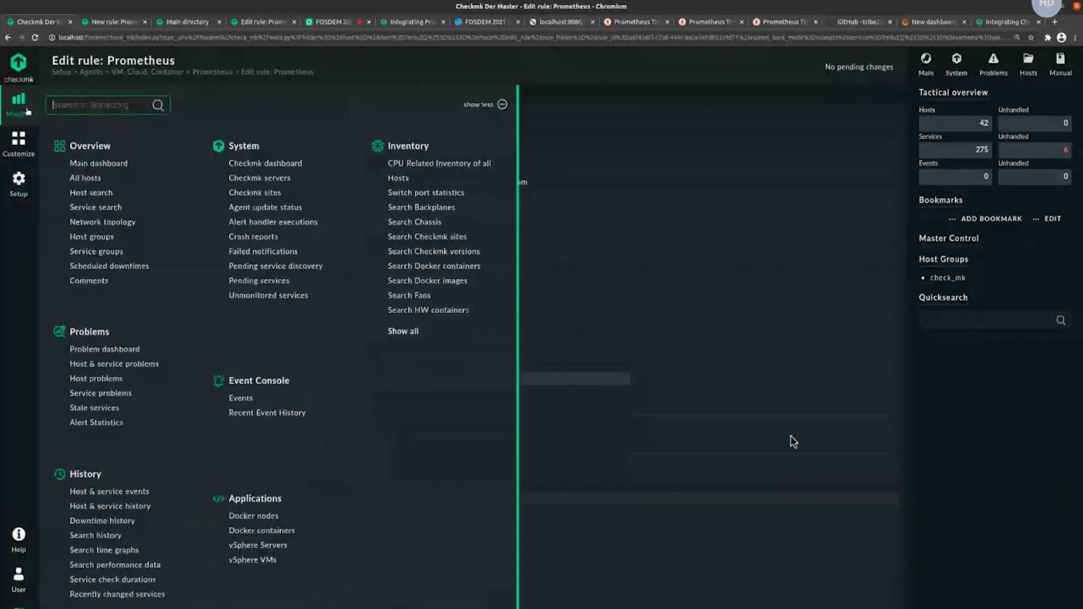
left_click(12, 195)
left_click(12, 194)
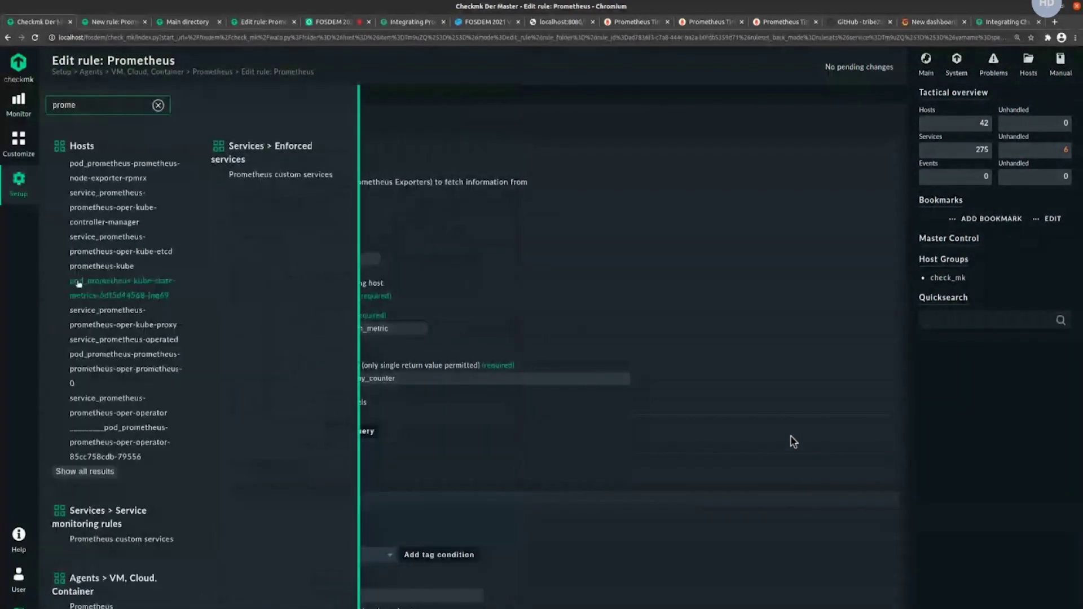
left_click(79, 283)
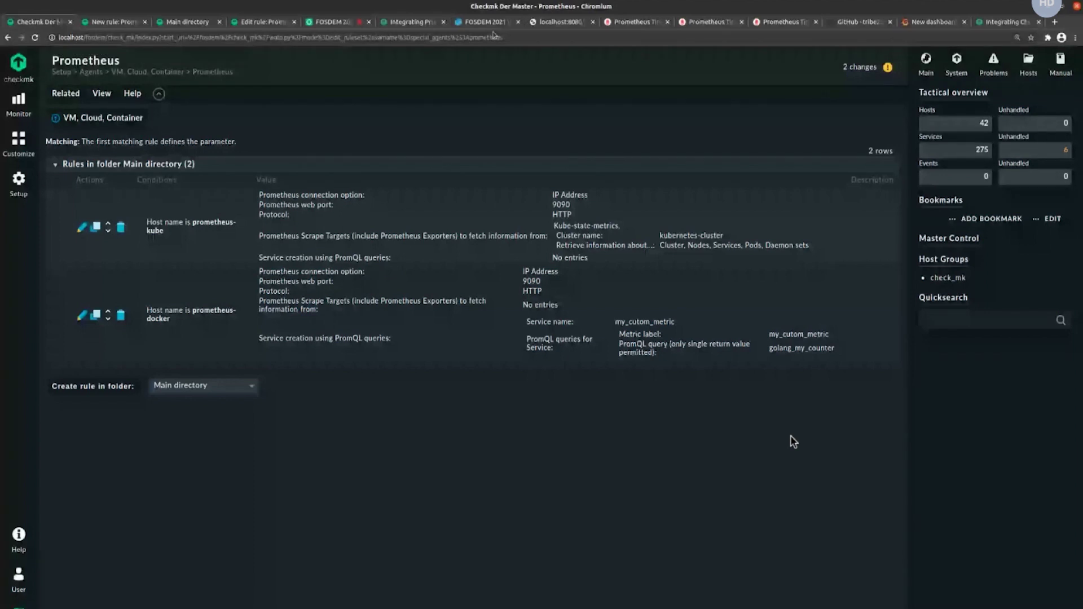
Activate the pending changes on the affected sites and open the hosts' main directory
left_click(873, 68)
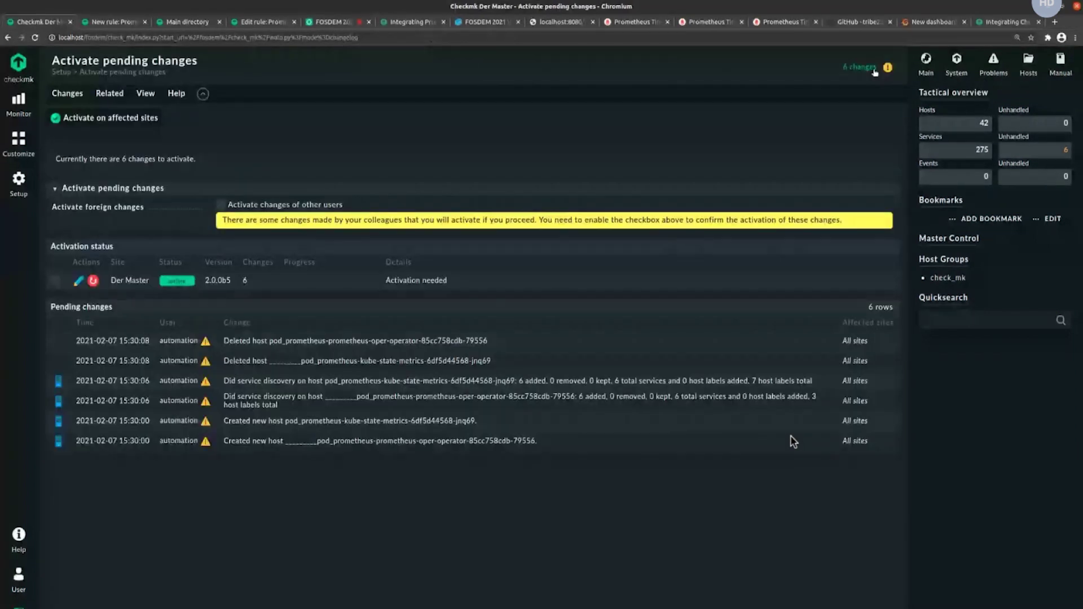
left_click(84, 112)
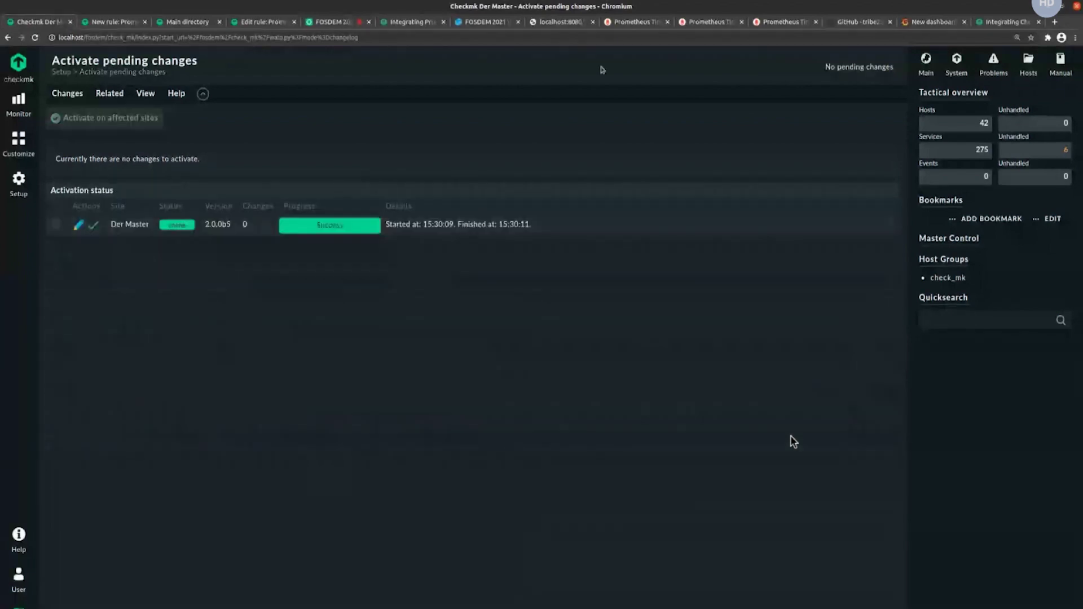
left_click(9, 195)
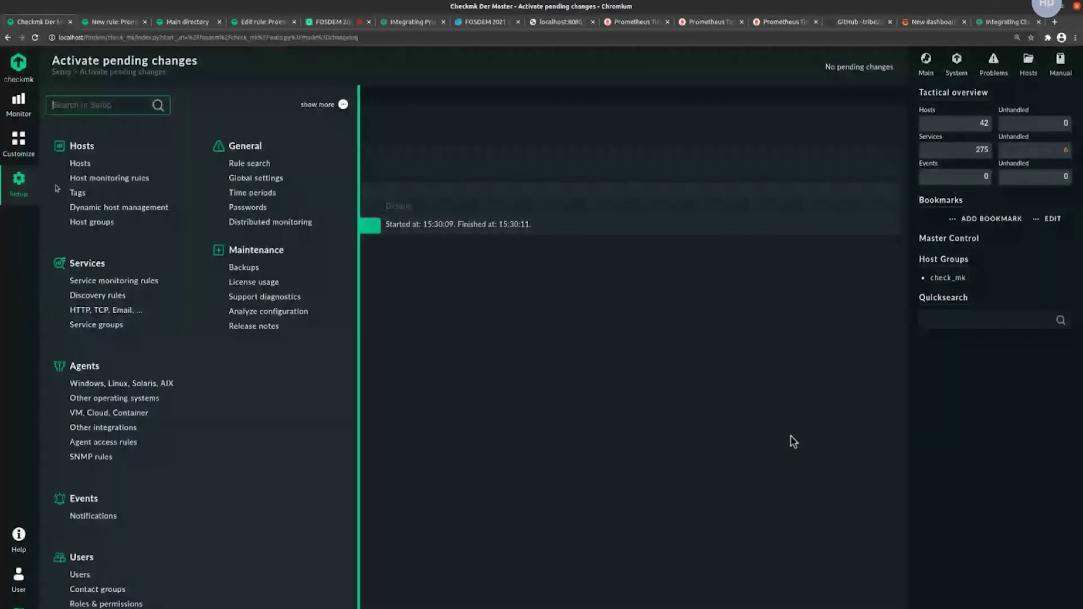
left_click(82, 165)
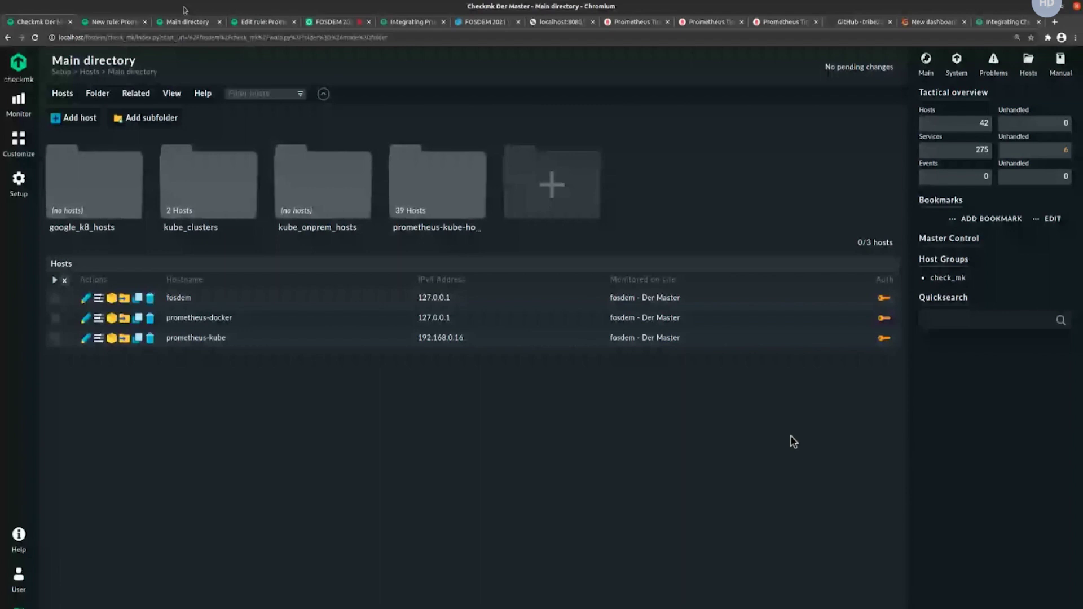
Switch to the FOSDEM 2021 Checkmk stand chat and read the newest message about configuring how Checkmk handles a queried metric
left_click(317, 25)
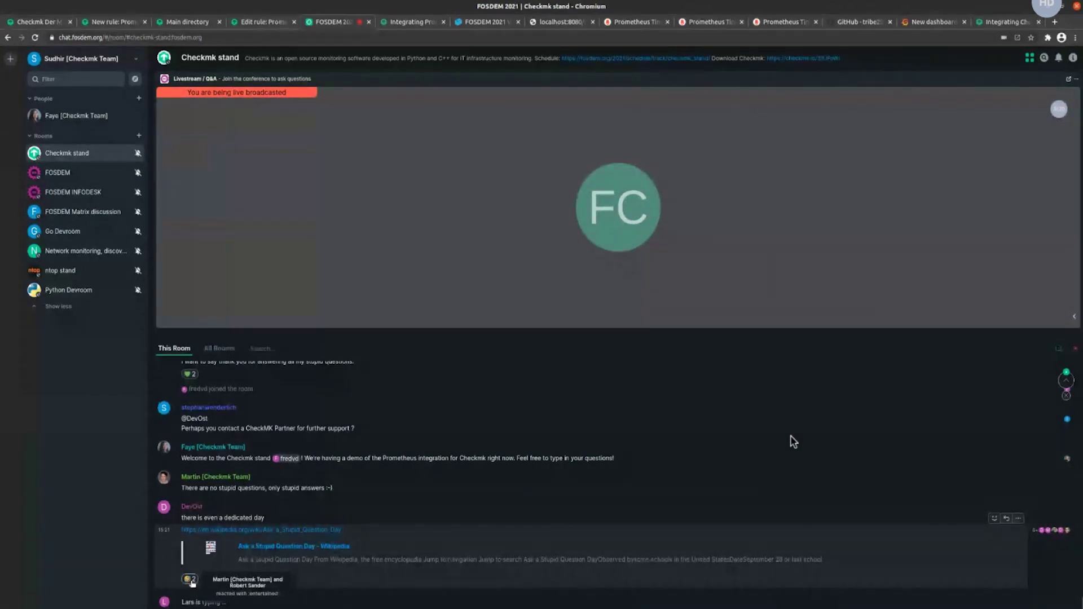
triple_click(224, 601)
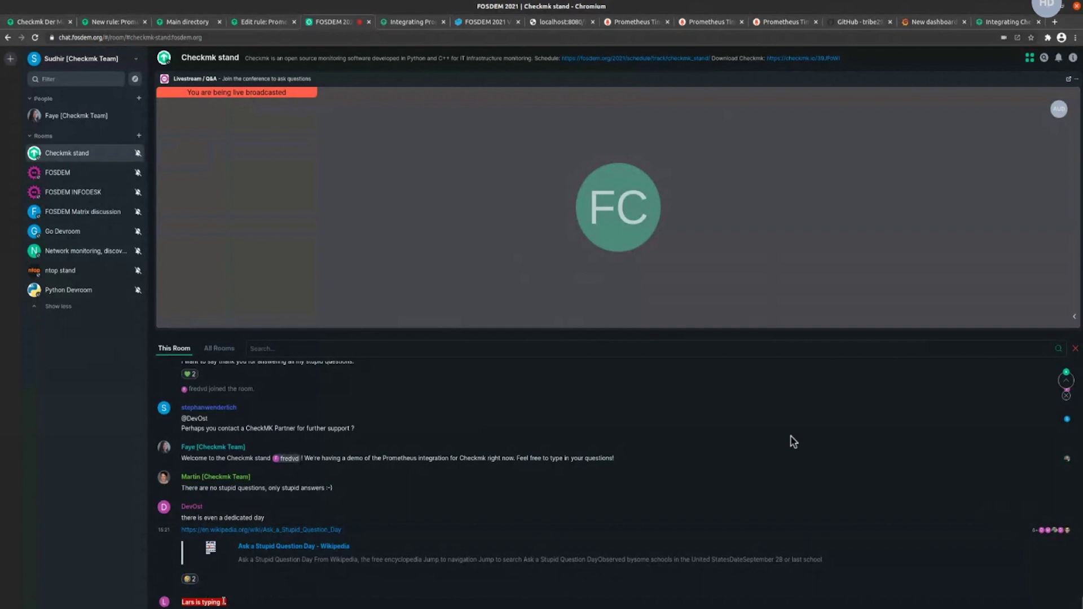
left_click_drag(224, 601, 628, 585)
left_click(628, 585)
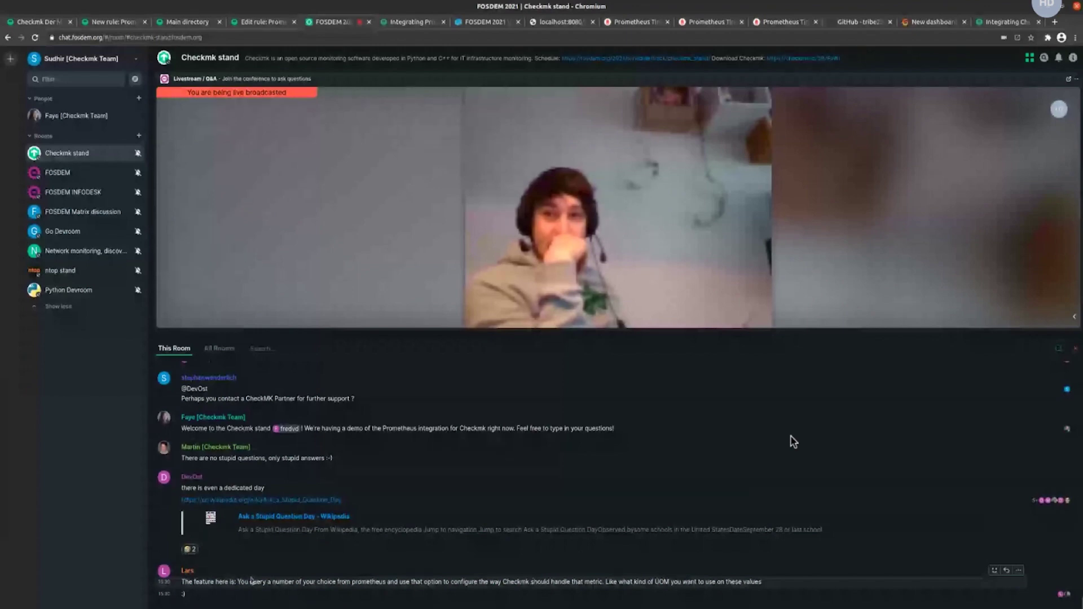
left_click_drag(244, 582, 521, 583)
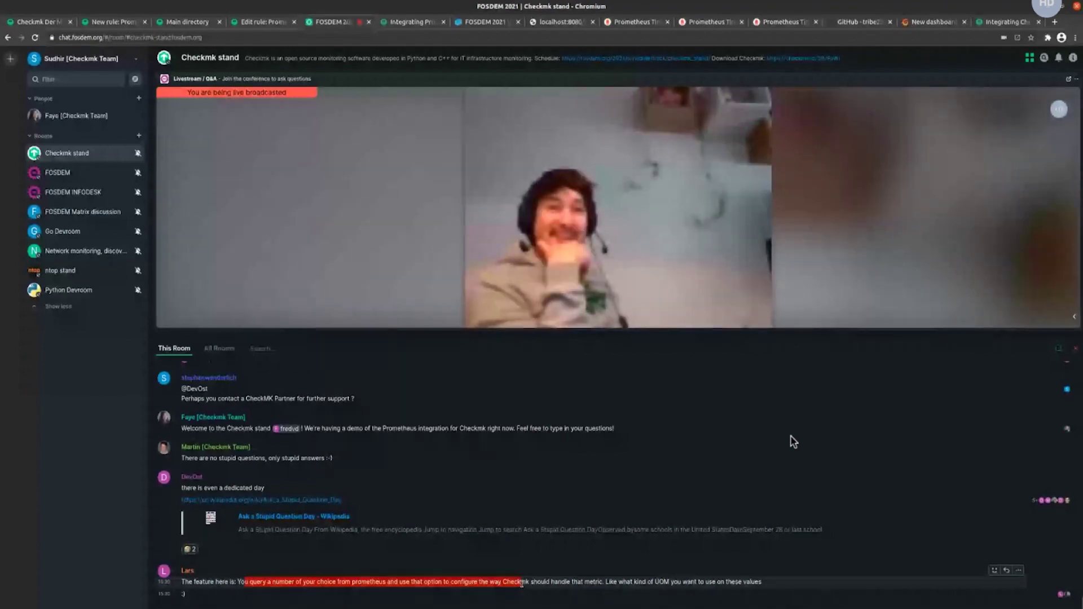
triple_click(595, 571)
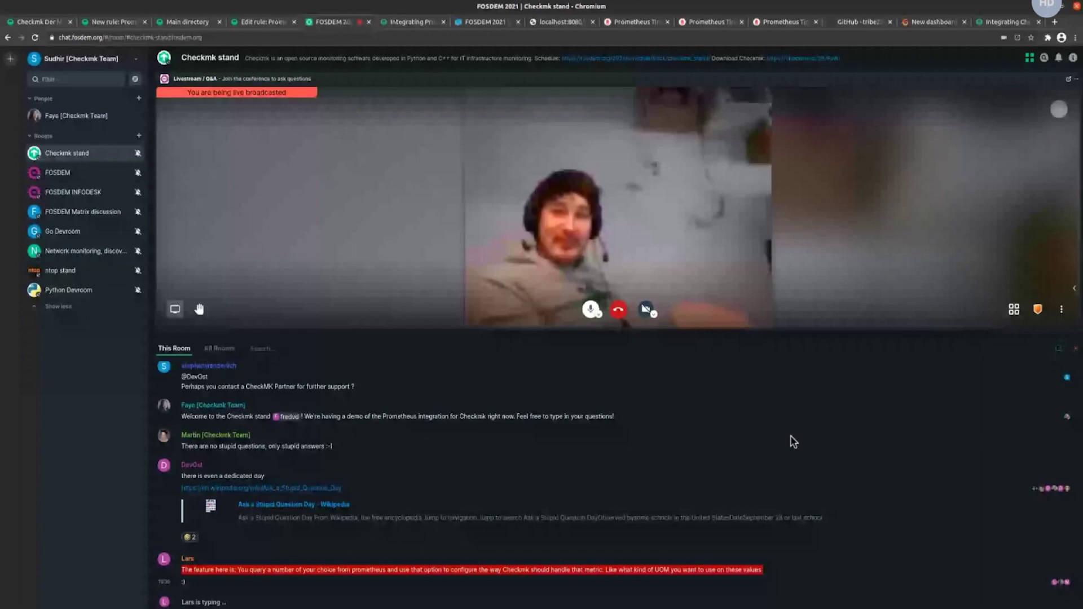
Return to the main Checkmk tab, search the setup for "prom" and open the prometheus-docker Prometheus rule for editing
left_click(30, 24)
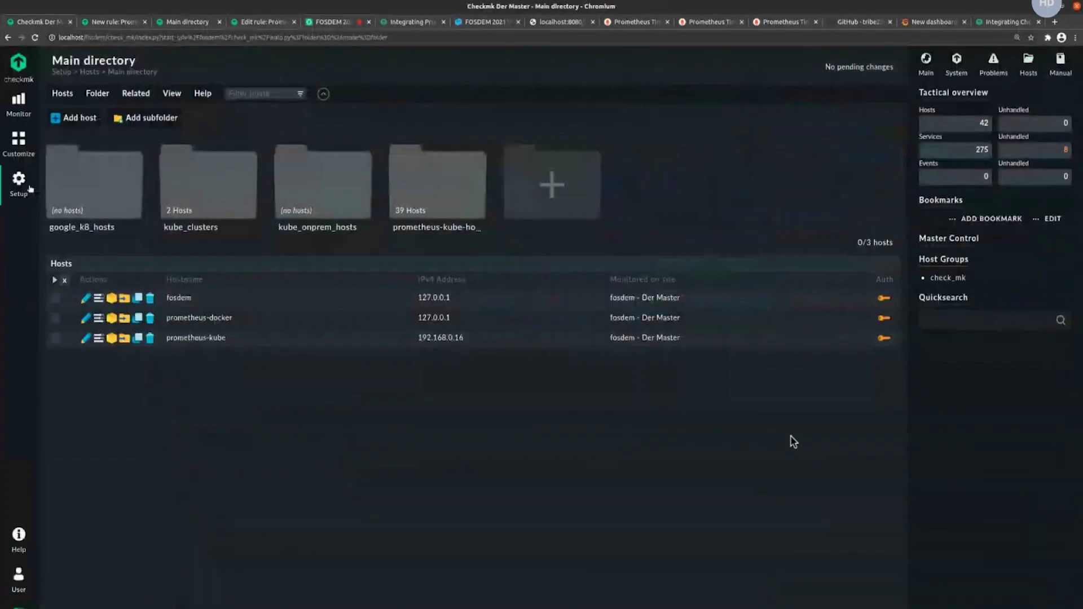
left_click(30, 189)
type("pr")
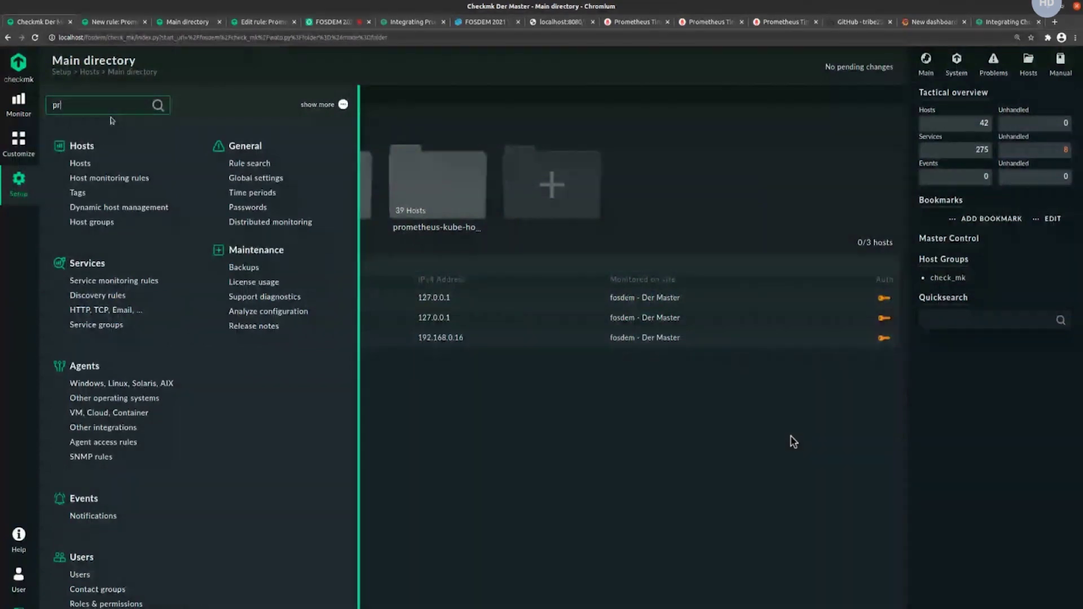
type("om")
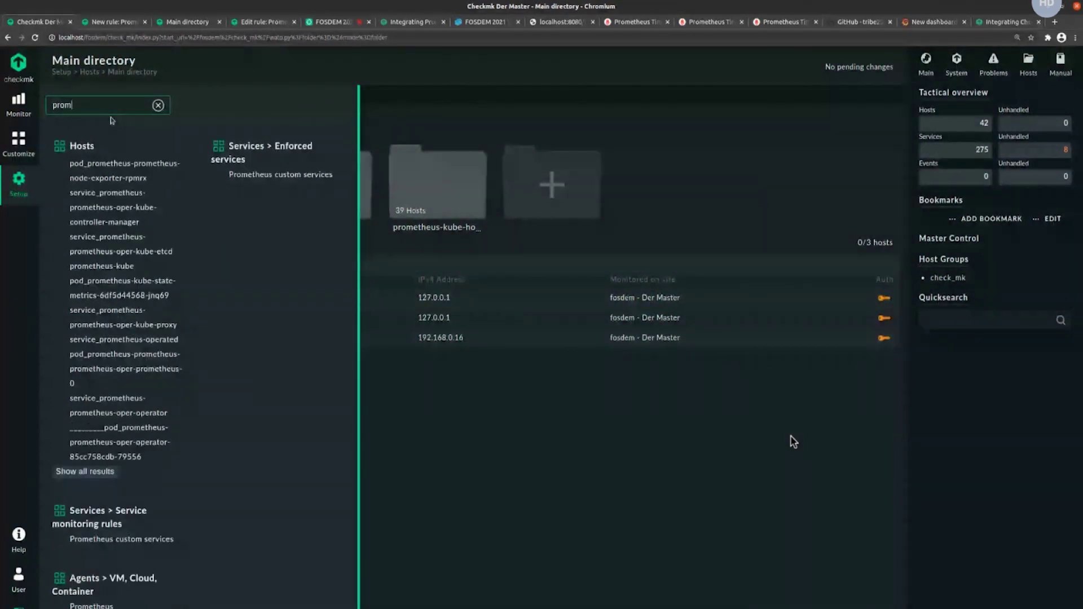
left_click(90, 605)
left_click(276, 317)
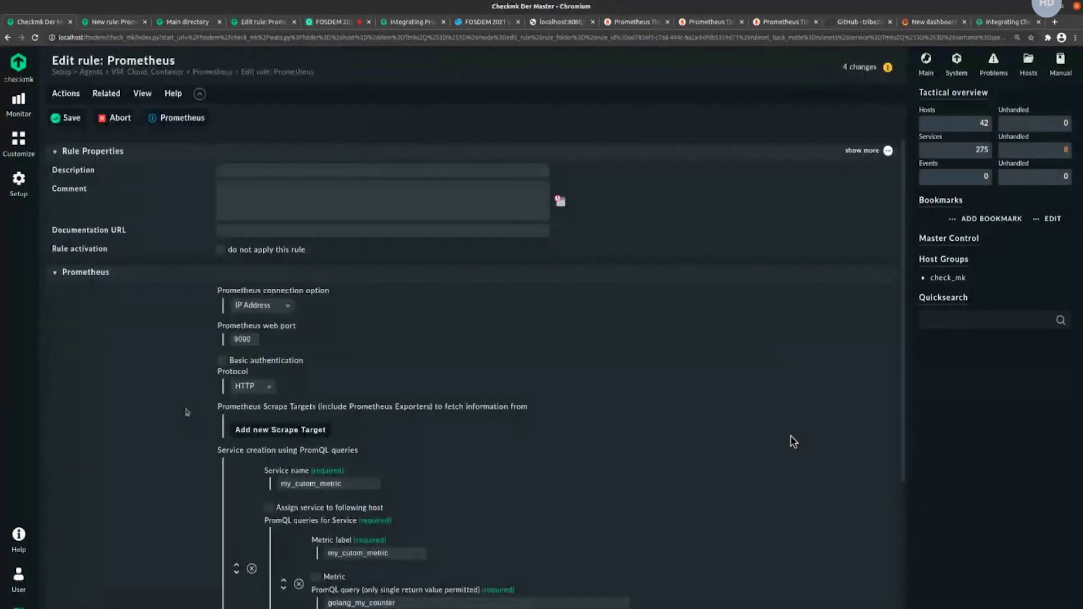
Enable the Metric option for the my_cutom_metric query, examine its metric selection and disable the option again
scroll(188, 412, "down", 3)
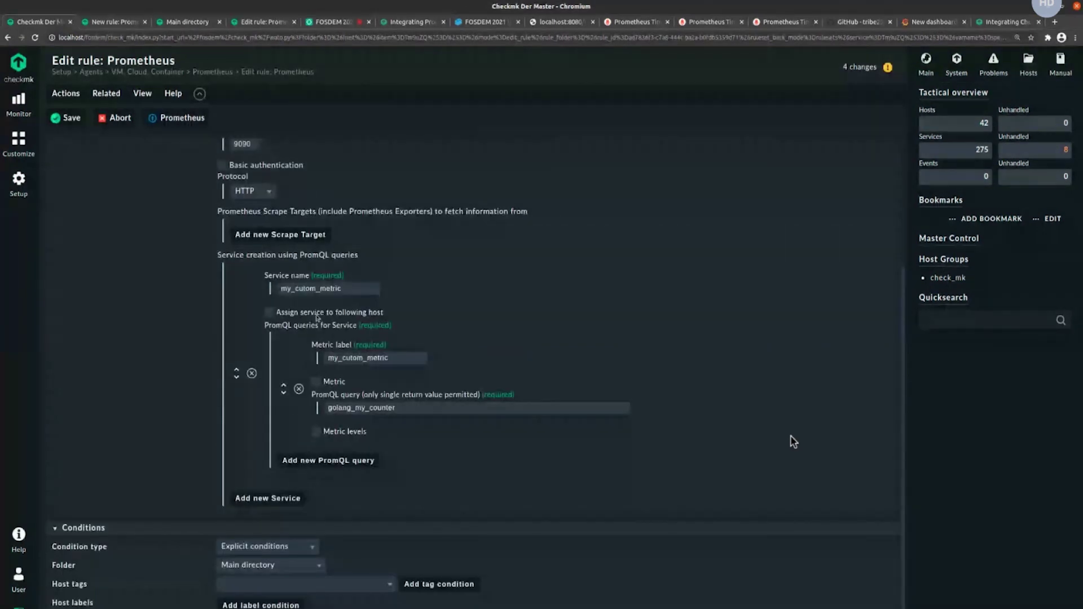
left_click(316, 382)
left_click(405, 397)
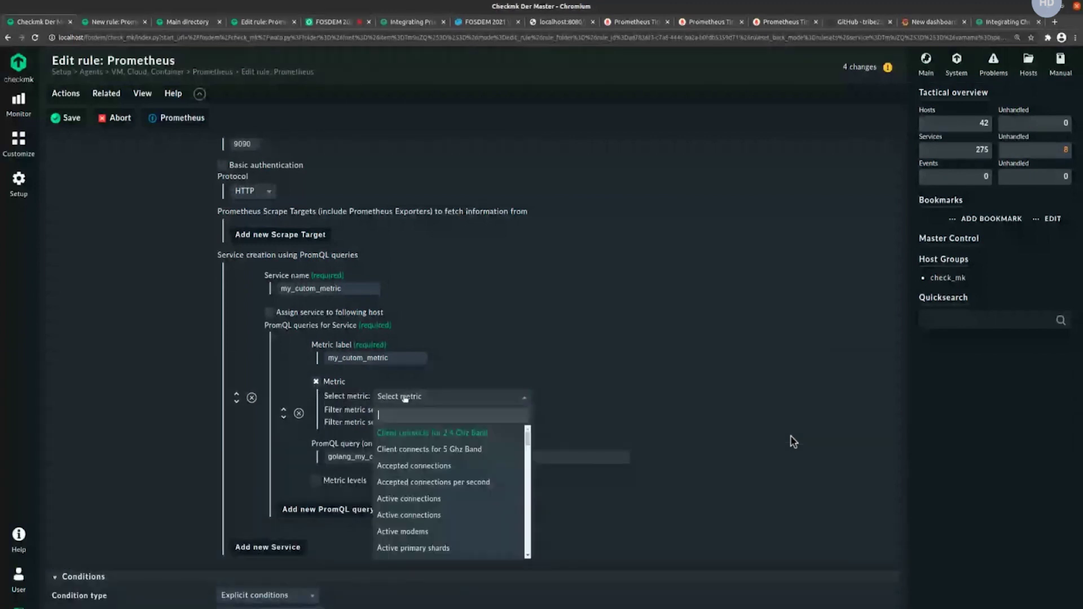
mouse_move(523, 442)
left_mouse_down()
mouse_move(525, 452)
mouse_move(532, 435)
mouse_move(528, 468)
mouse_move(530, 433)
left_mouse_up()
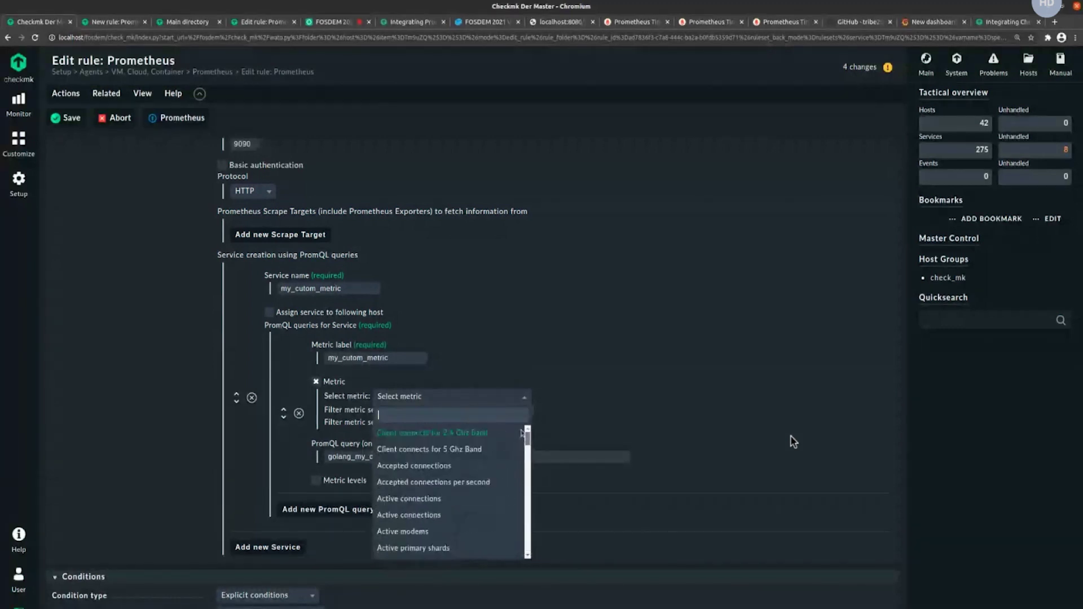
left_click(570, 393)
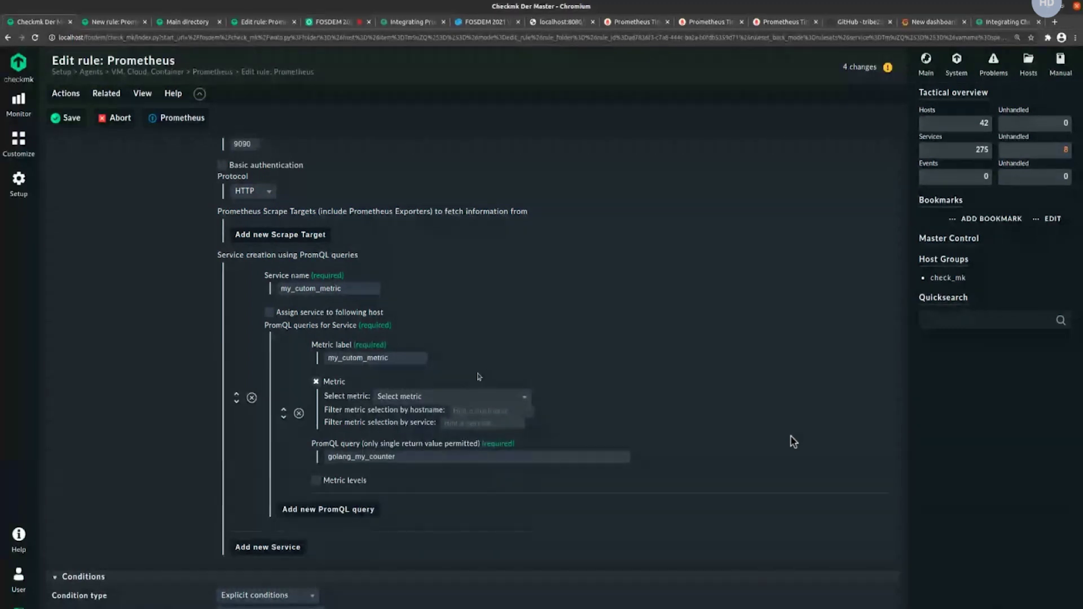
left_click(316, 382)
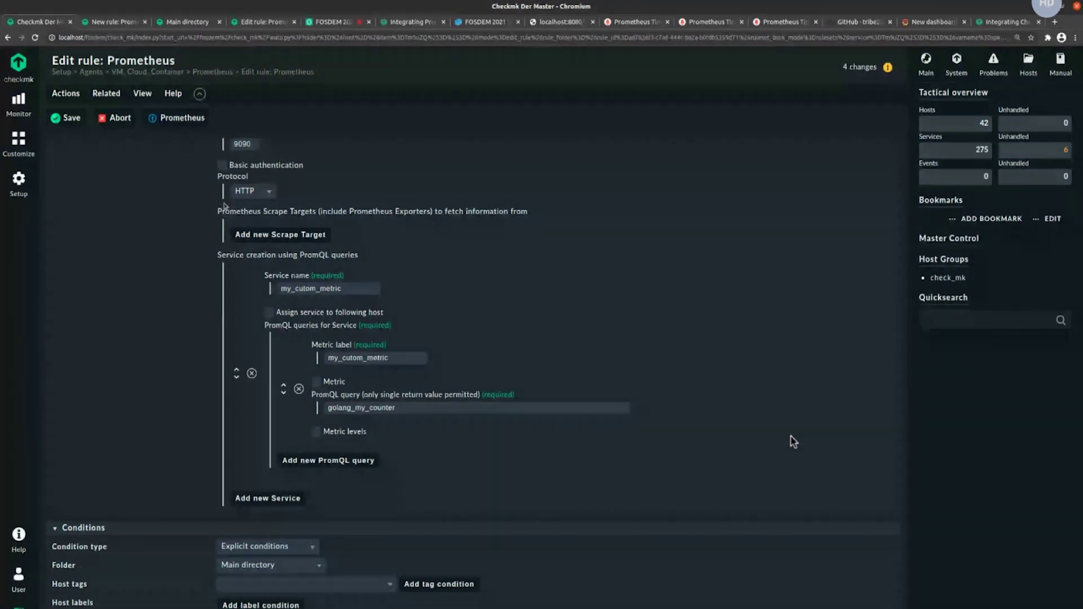
Enable the Metric option for the my_cutom_metric query, search its metric selection for "CPU" and browse the matches without choosing one
left_click(316, 381)
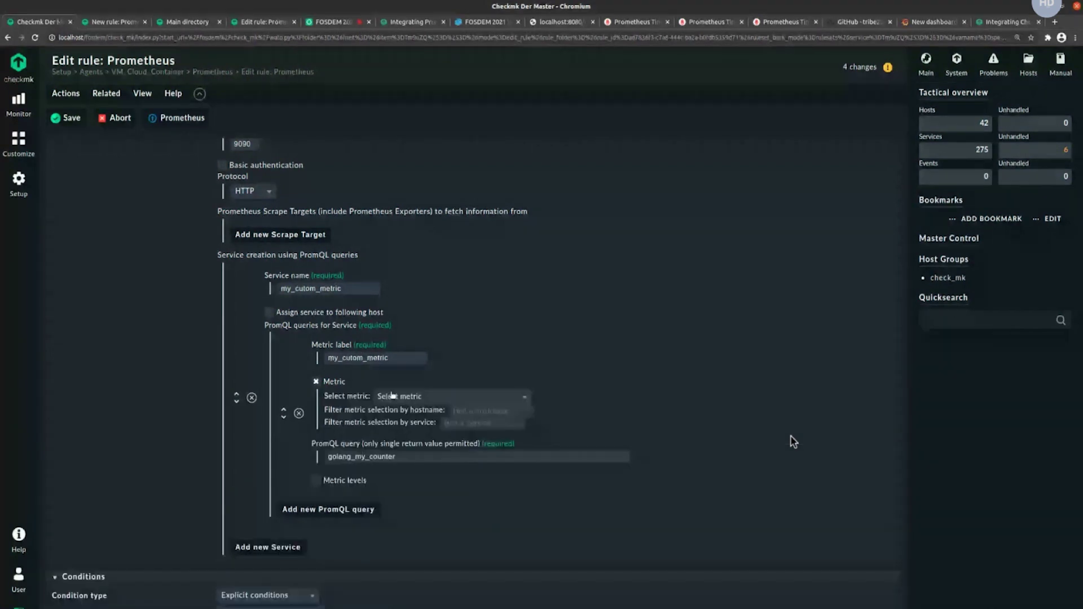
left_click(393, 396)
type("CP")
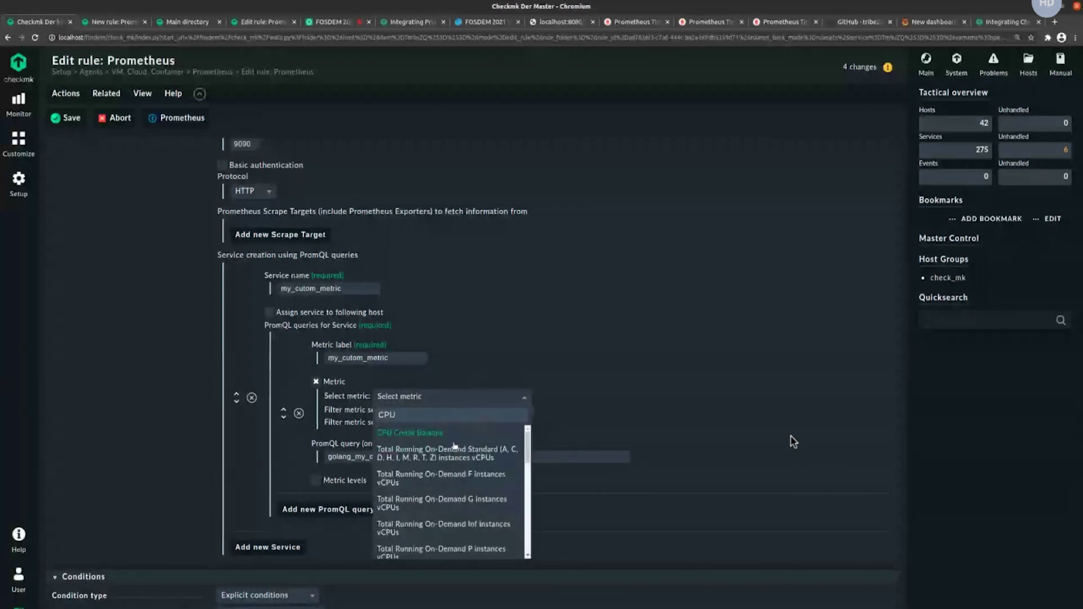
type("U")
scroll(528, 457, "down", 2)
left_click_drag(528, 457, 528, 501)
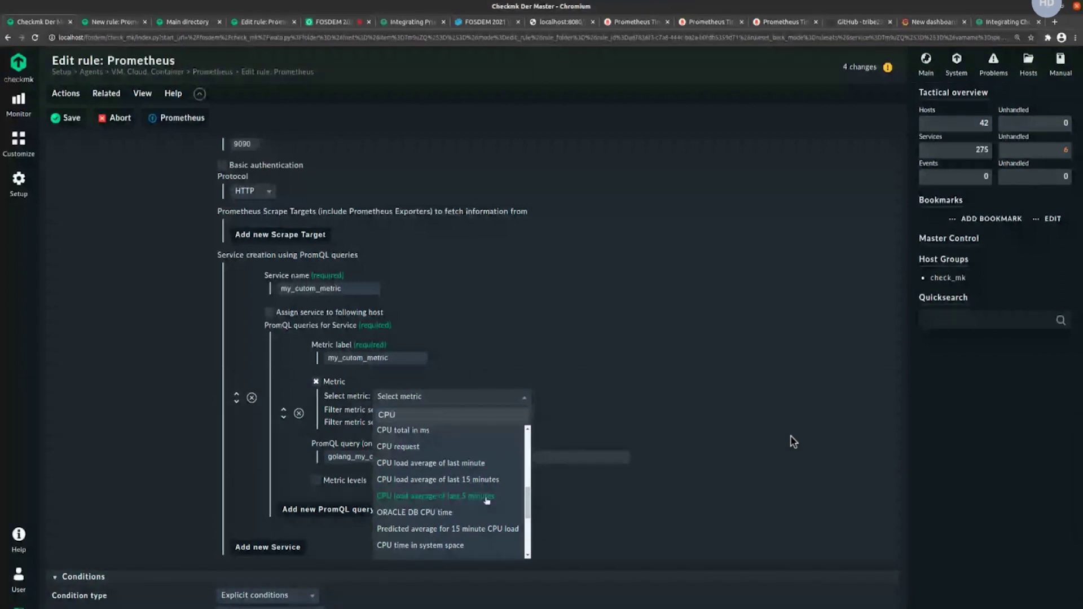
left_click_drag(526, 514, 527, 513)
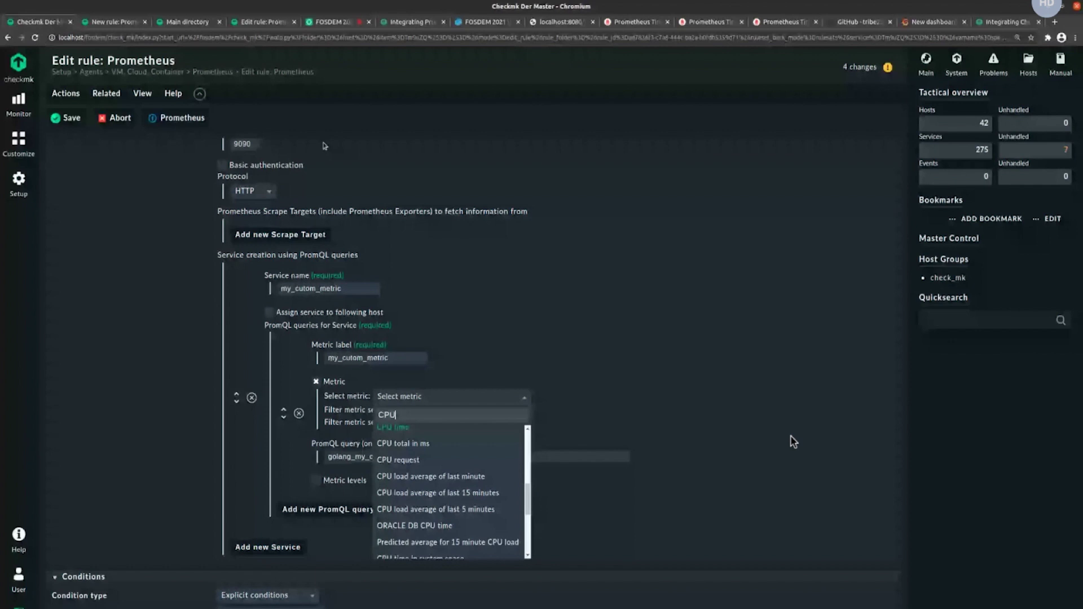
key("Escape")
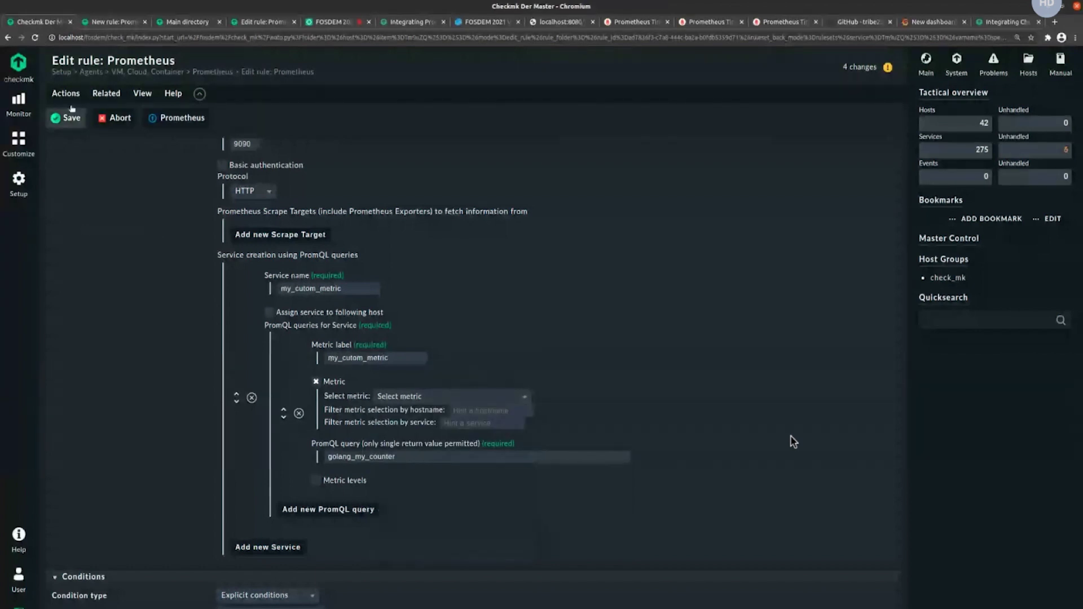
Check the FOSDEM 2021 Checkmk stand chat, return to the main Checkmk tab and open the hosts' main directory
left_click(315, 24)
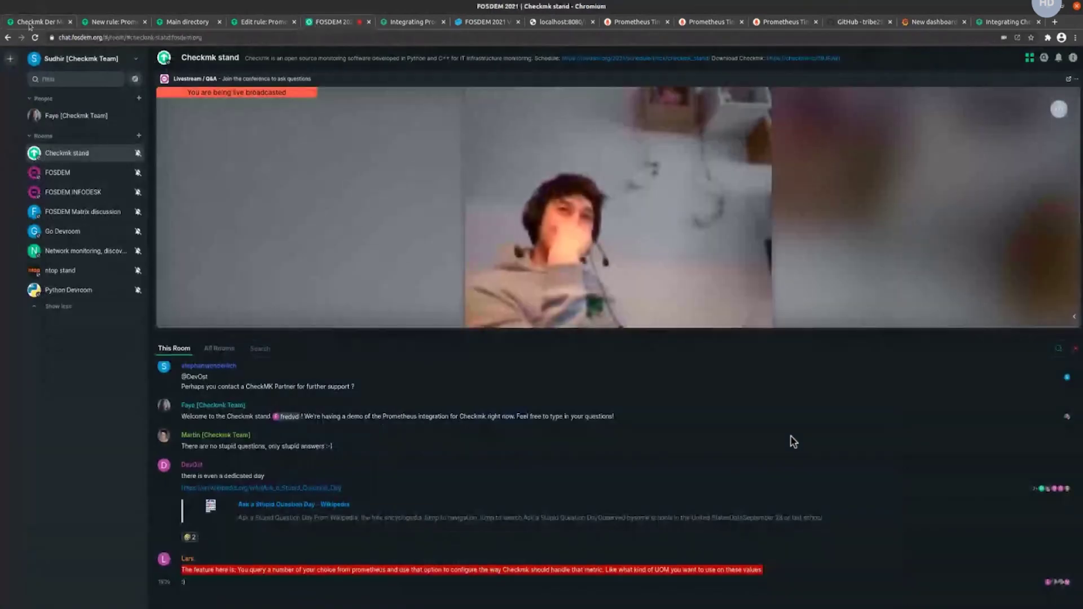
left_click(30, 23)
left_click(19, 181)
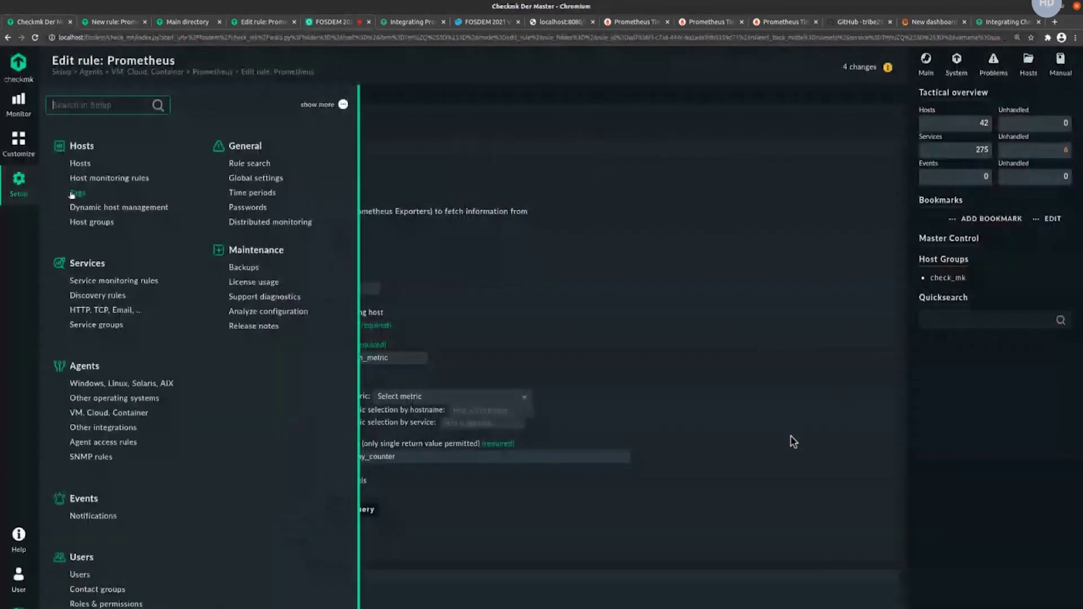
left_click(75, 163)
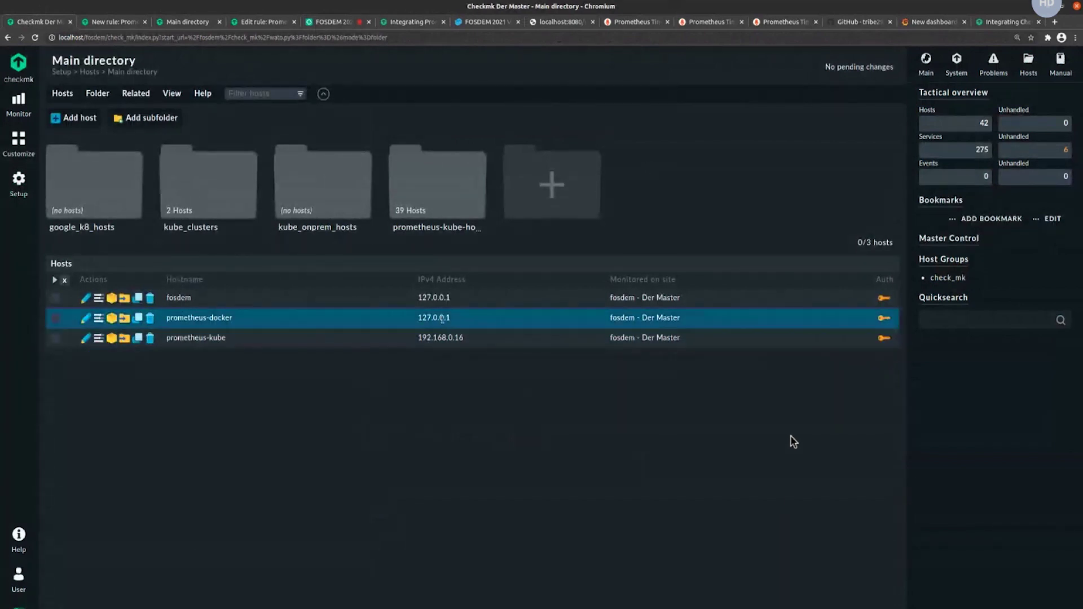
Revisit the stand chat, switch to the Integrating Checkmk in Grafana article and examine its introduction and Zip-file plug-in installation
left_click(334, 27)
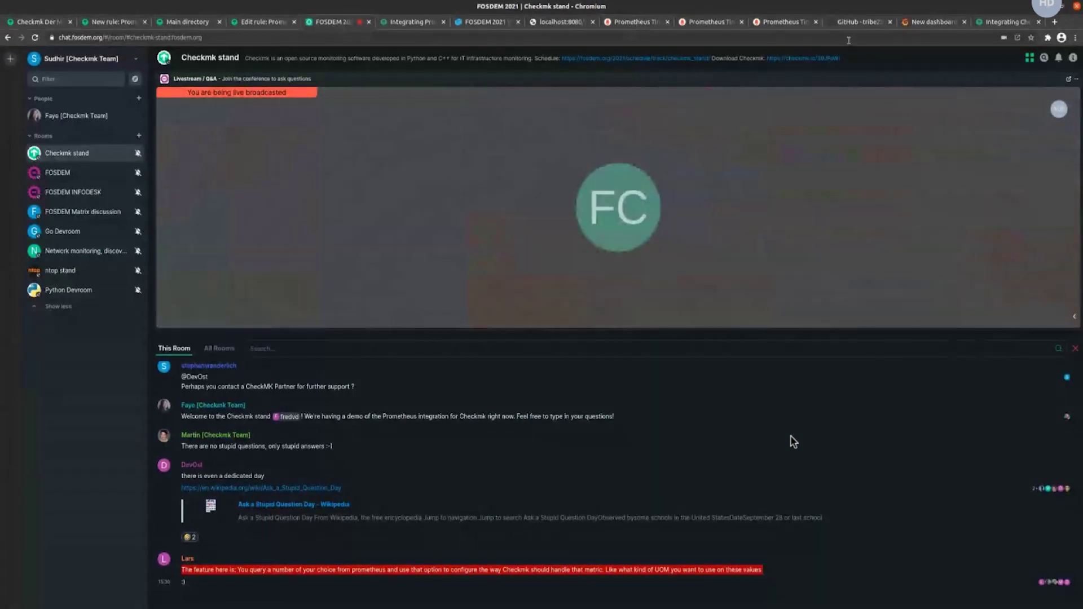
left_click(1009, 23)
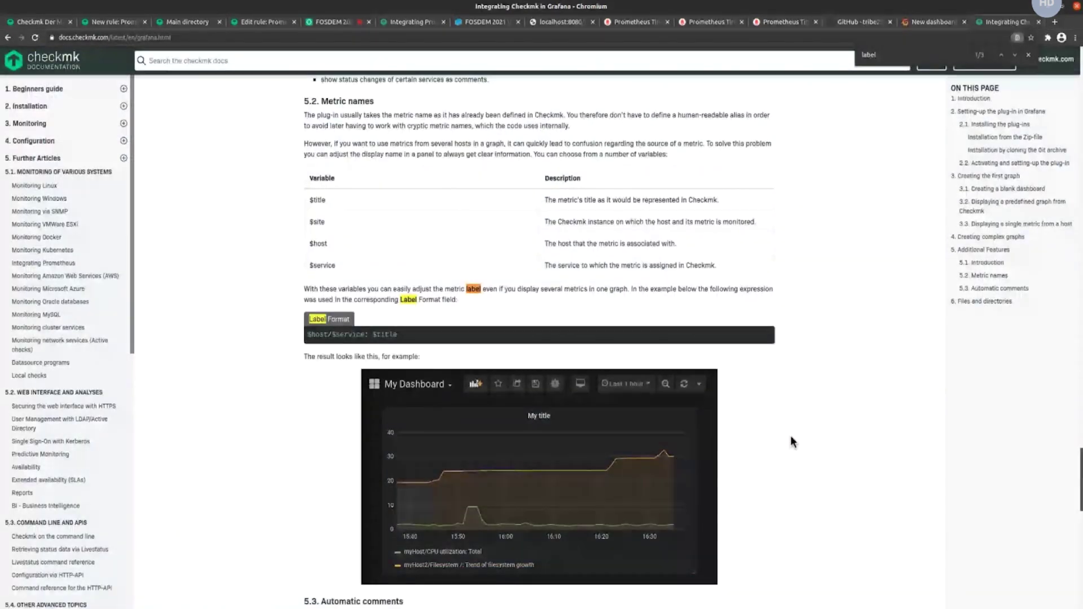
key("Home")
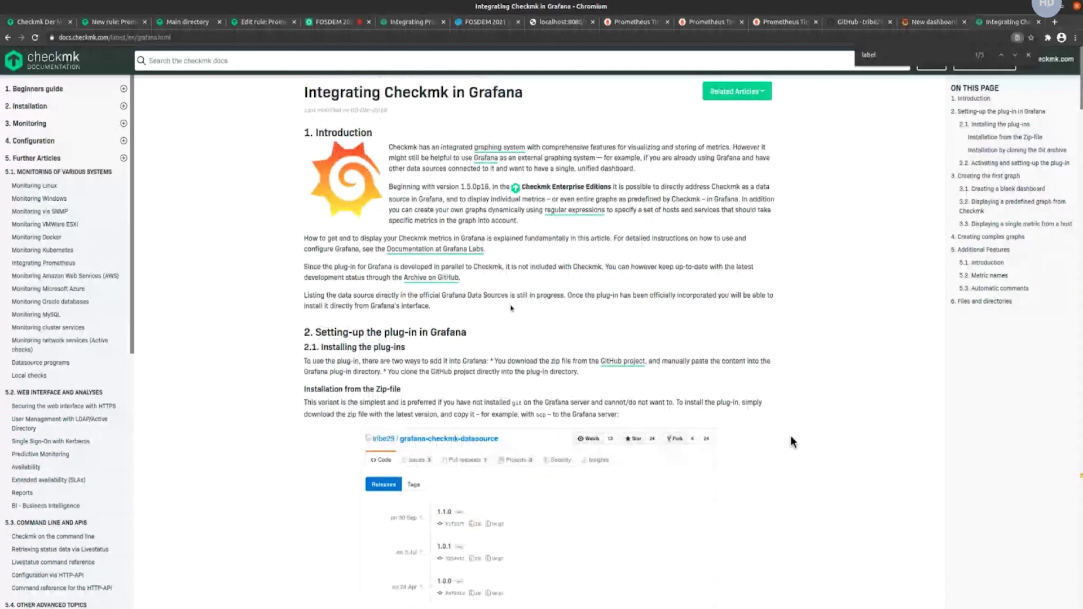
scroll(792, 442, "down", 2)
scroll(792, 442, "up", 1)
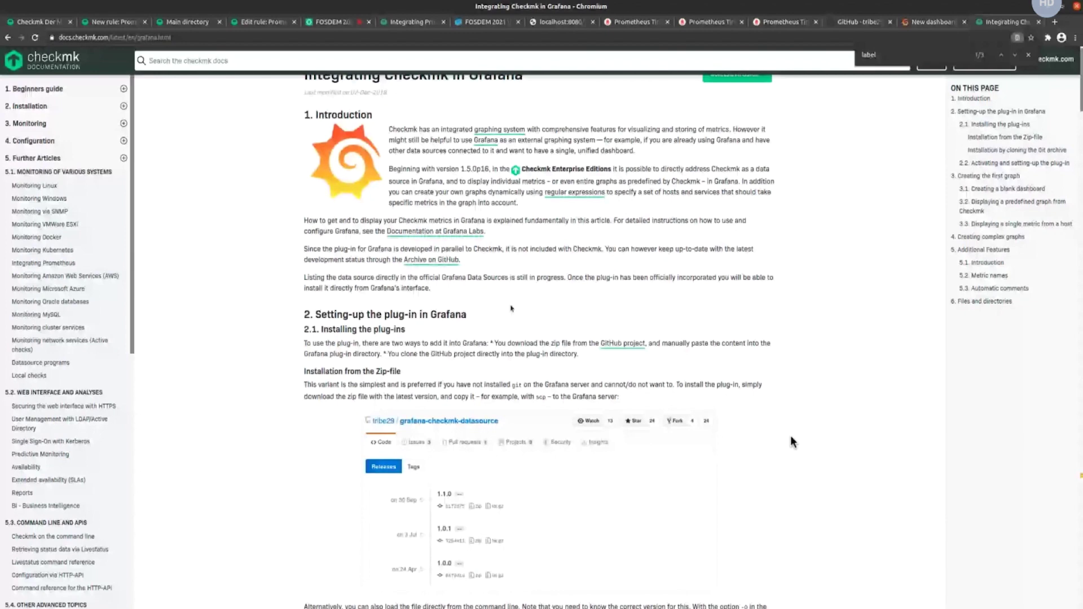
scroll(793, 442, "up", 1)
scroll(792, 441, "down", 1)
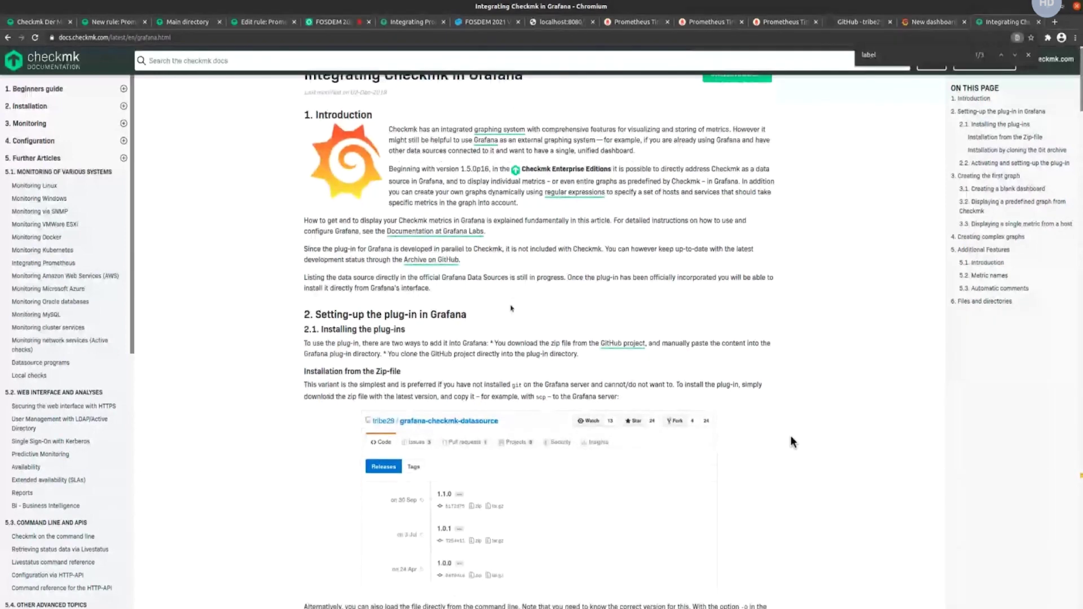
scroll(793, 442, "down", 7)
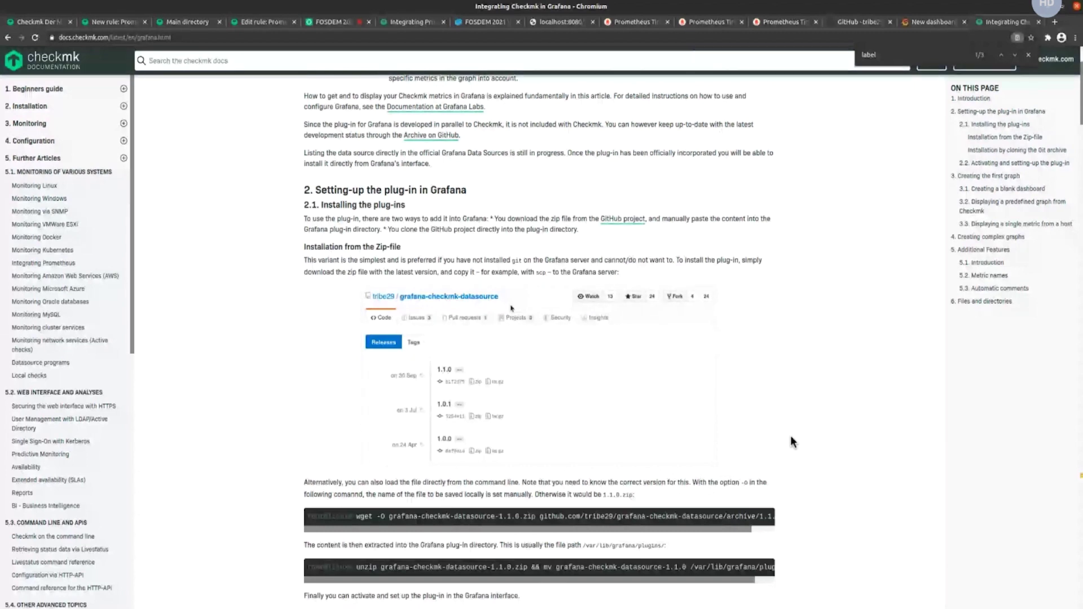
scroll(792, 441, "down", 4)
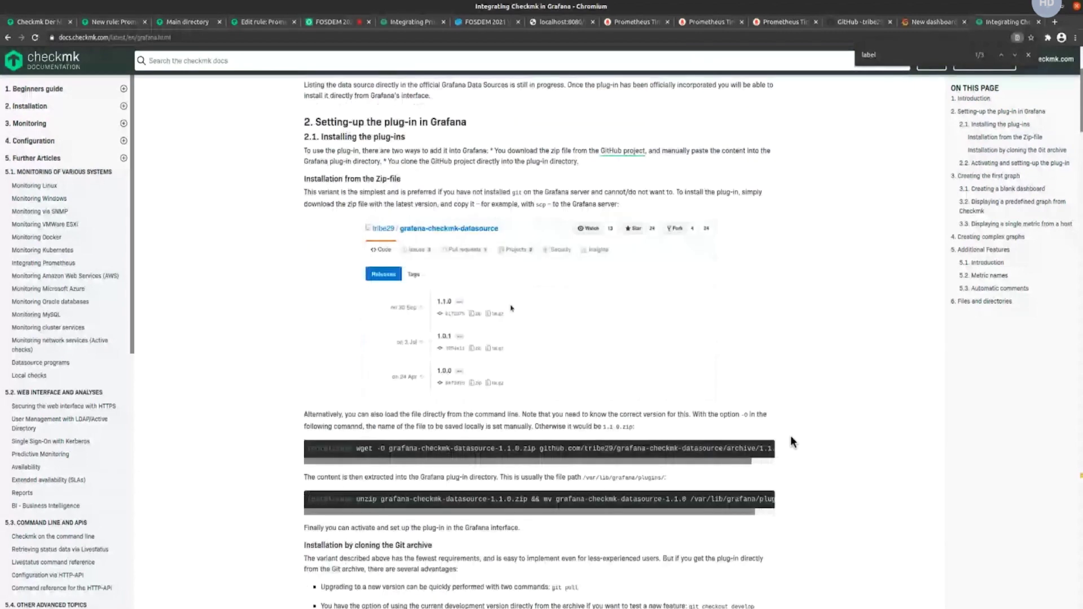
scroll(792, 442, "up", 1)
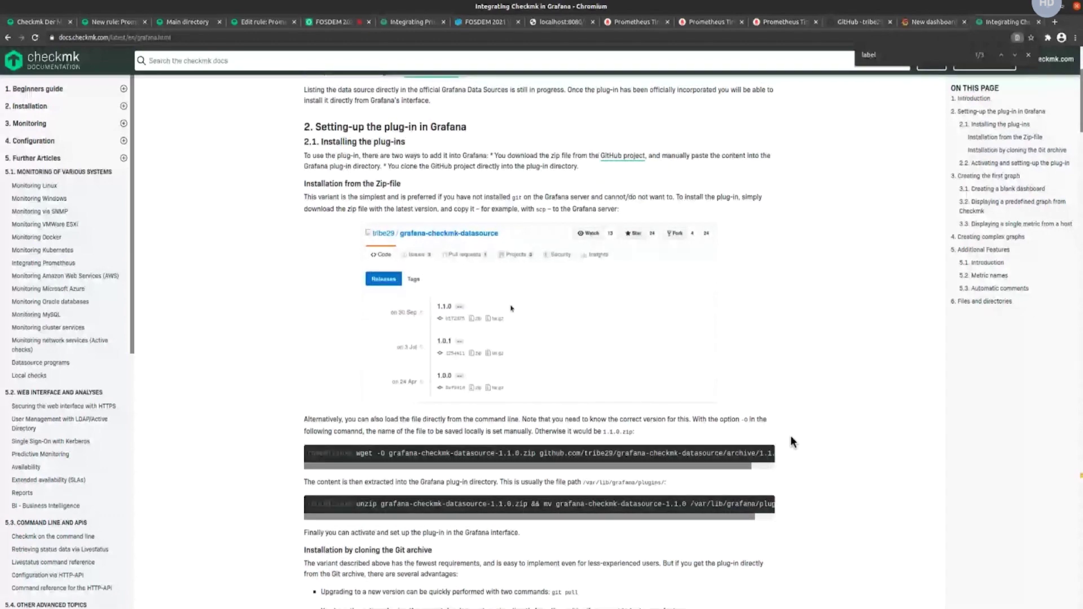
scroll(792, 441, "up", 3)
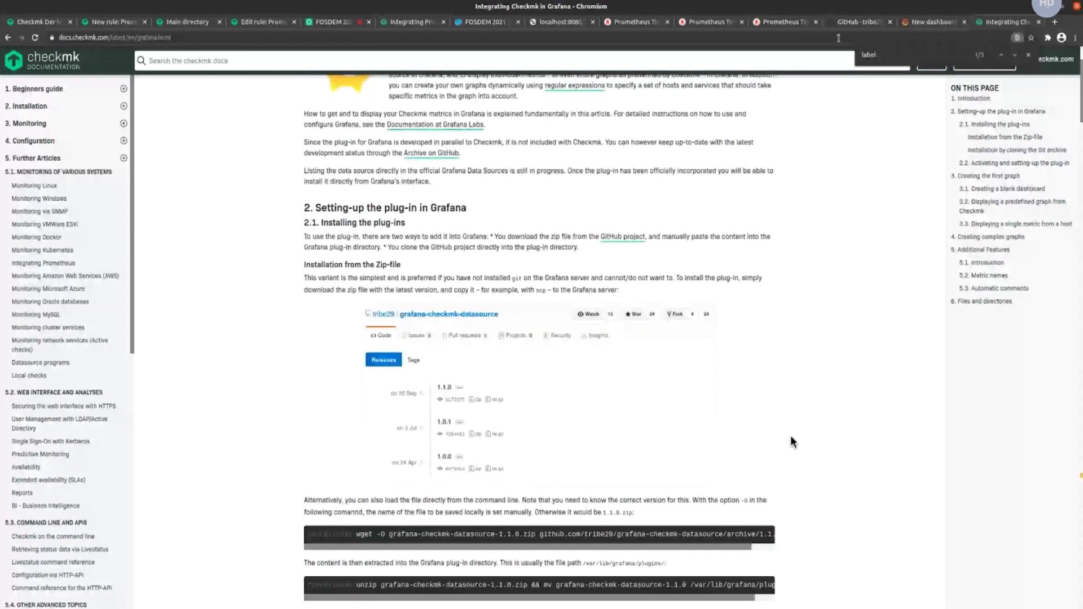
Switch to the tribe29/grafana-checkmk-datasource GitHub repository and look through its file list and README
left_click(856, 22)
scroll(791, 441, "up", 18)
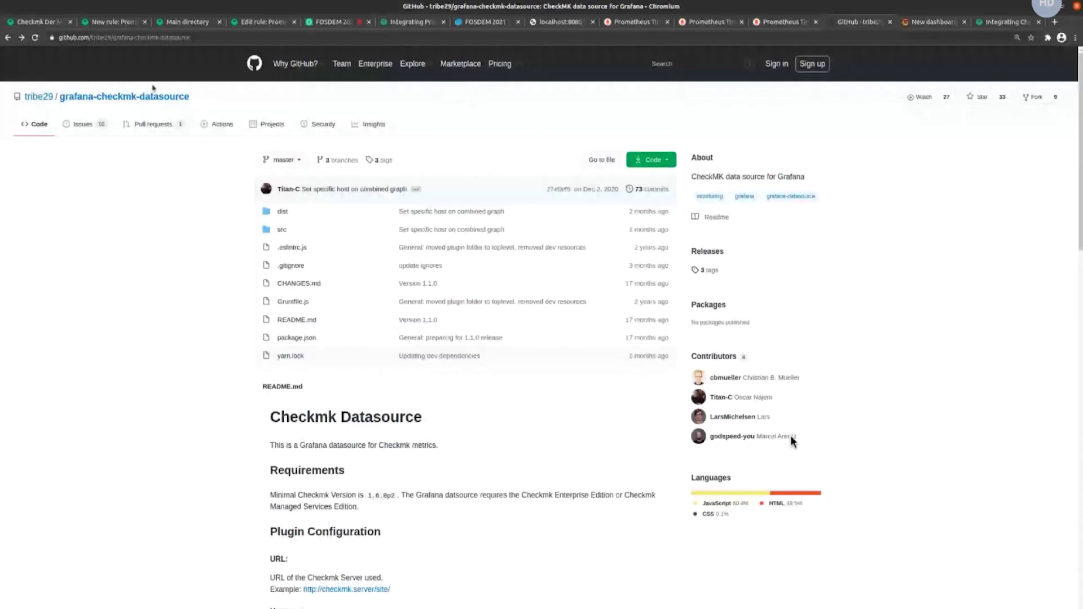
scroll(790, 437, "down", 3)
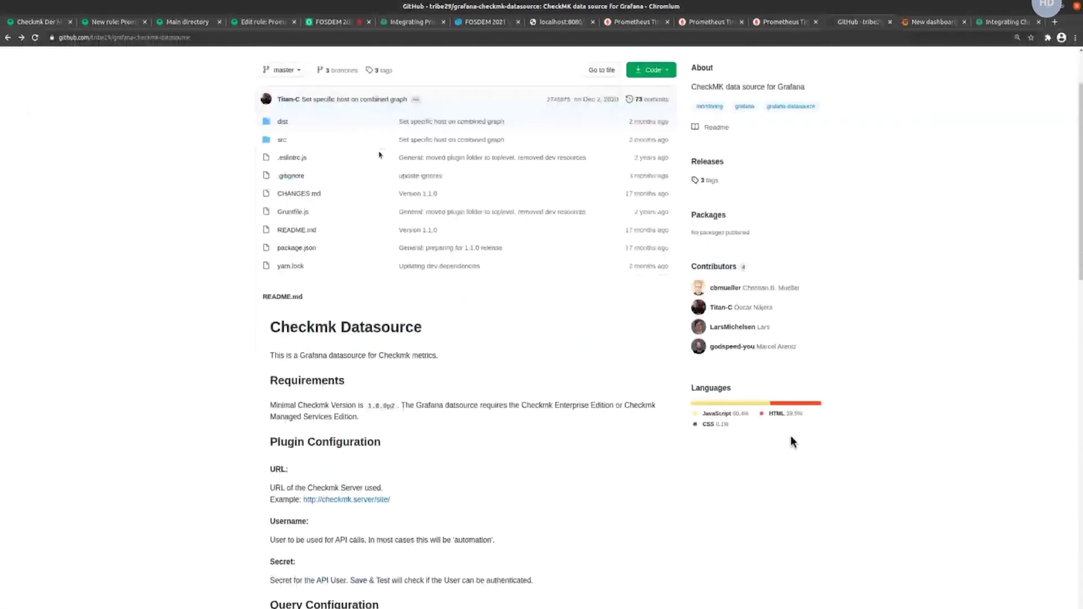
scroll(792, 442, "down", 5)
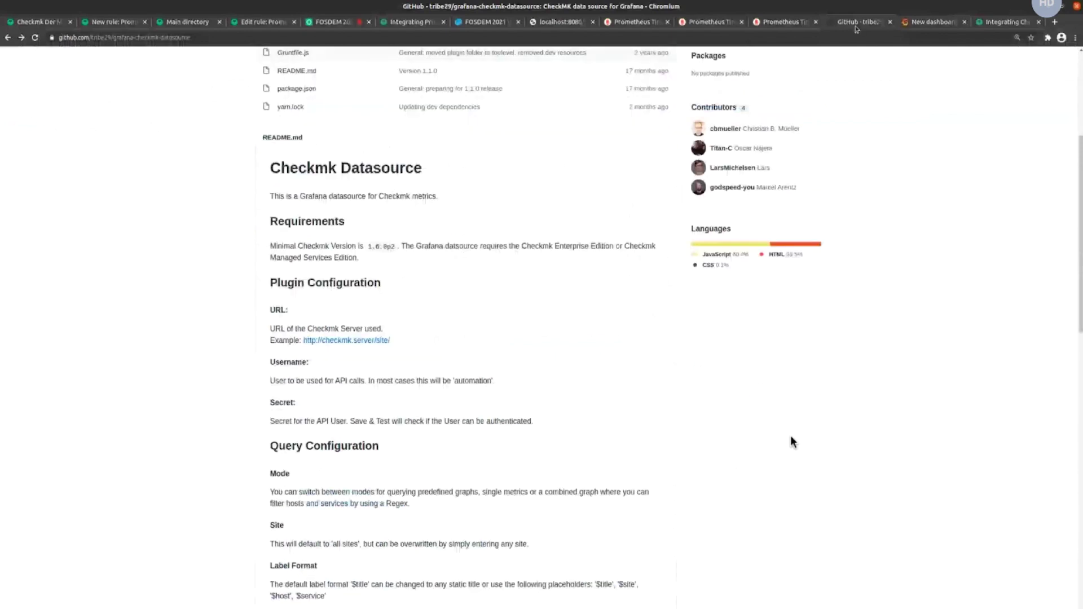
Return to the Checkmk Grafana article and read how to install the plug-in from the Zip file or by cloning the Git archive
key("ctrl+Tab")
key("ctrl+Tab")
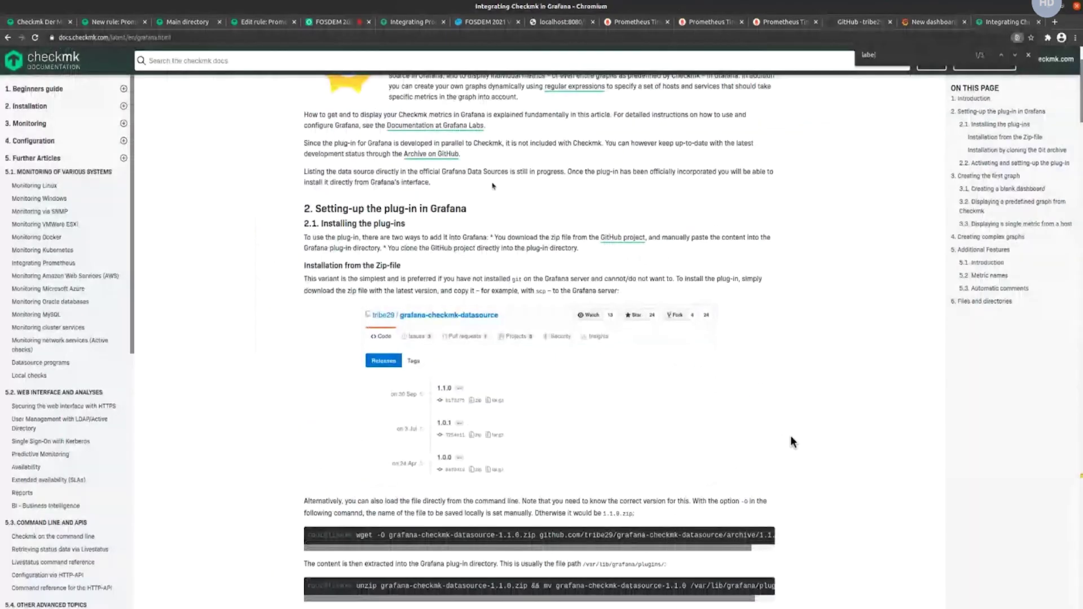
scroll(792, 442, "down", 4)
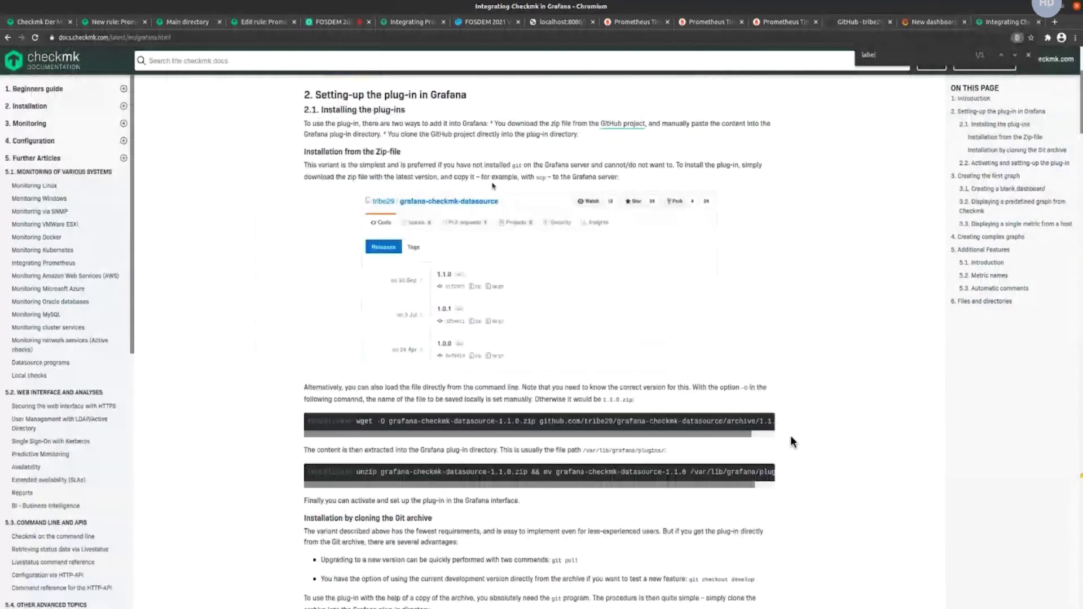
scroll(792, 441, "down", 5)
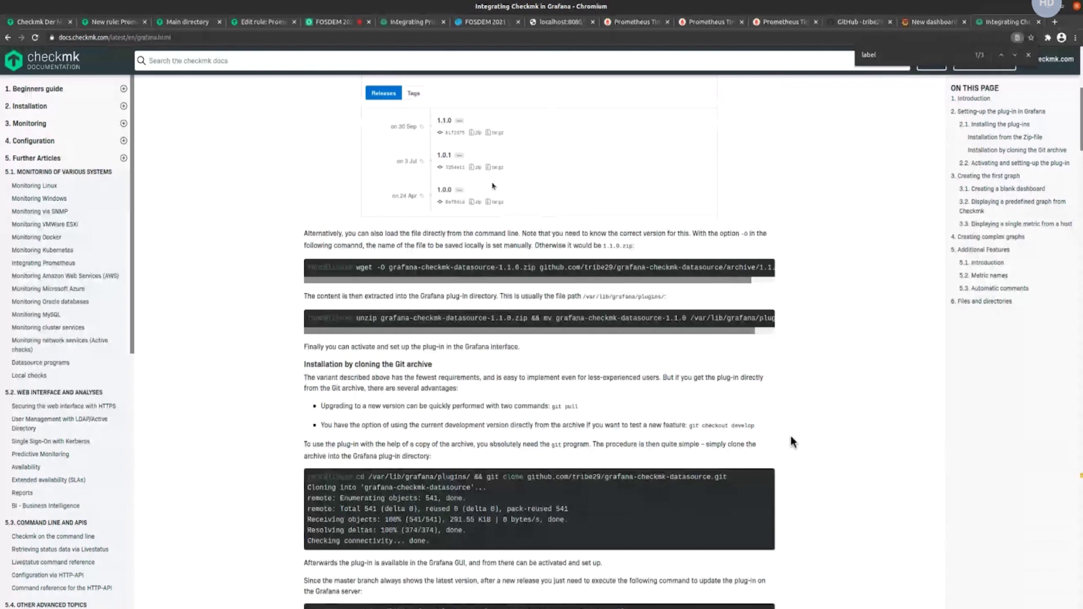
scroll(792, 442, "down", 1)
scroll(792, 442, "down", 4)
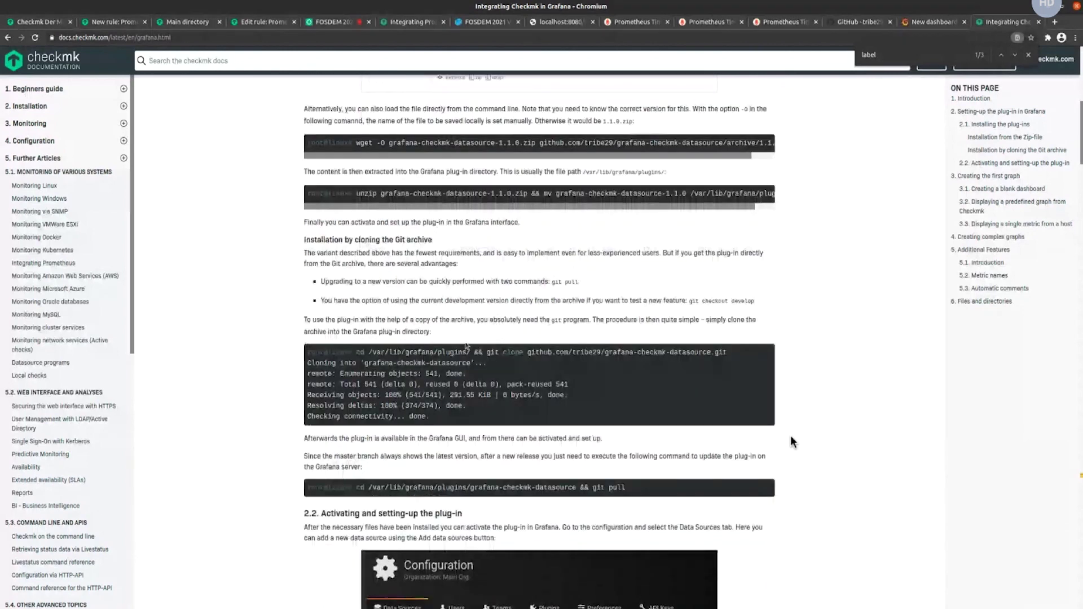
scroll(792, 442, "down", 1)
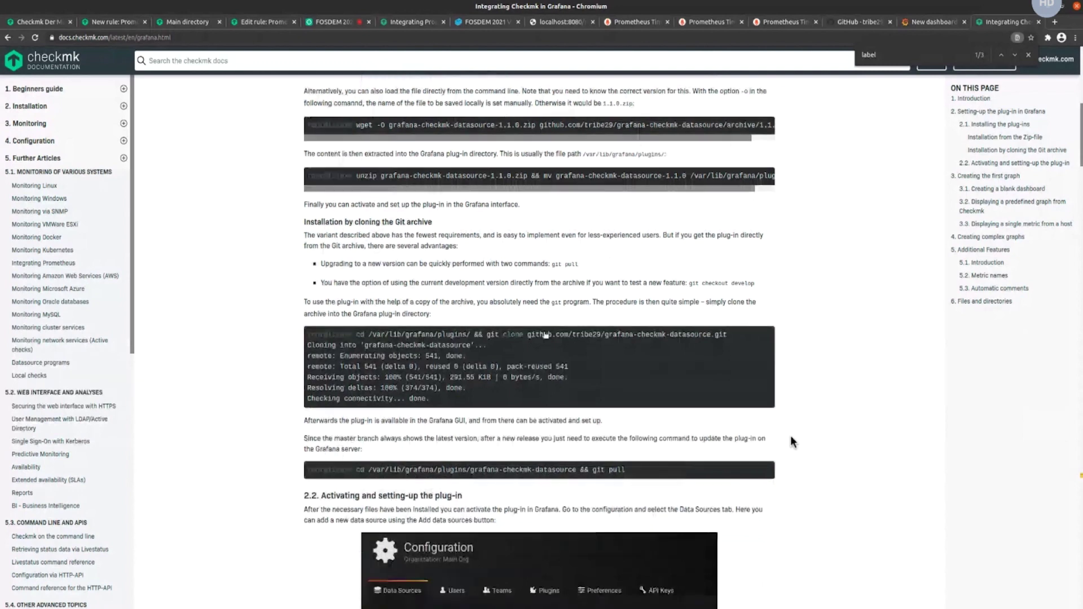
scroll(792, 442, "down", 3)
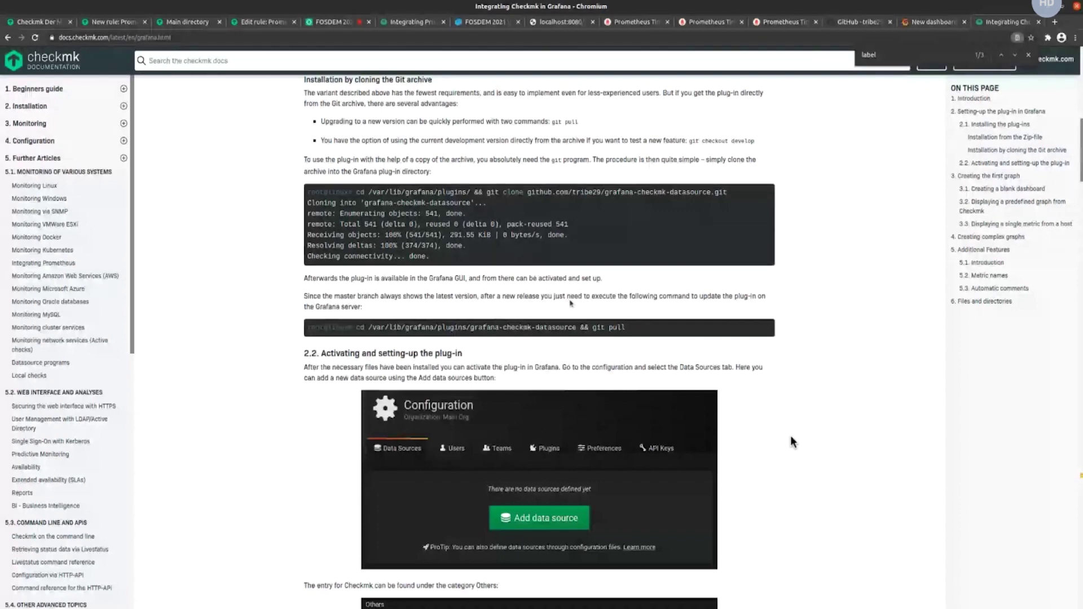
Read section 2.2 on activating the plug-in and configuring the CheckMK data source's URL and automation user
scroll(791, 442, "down", 1)
scroll(792, 441, "down", 6)
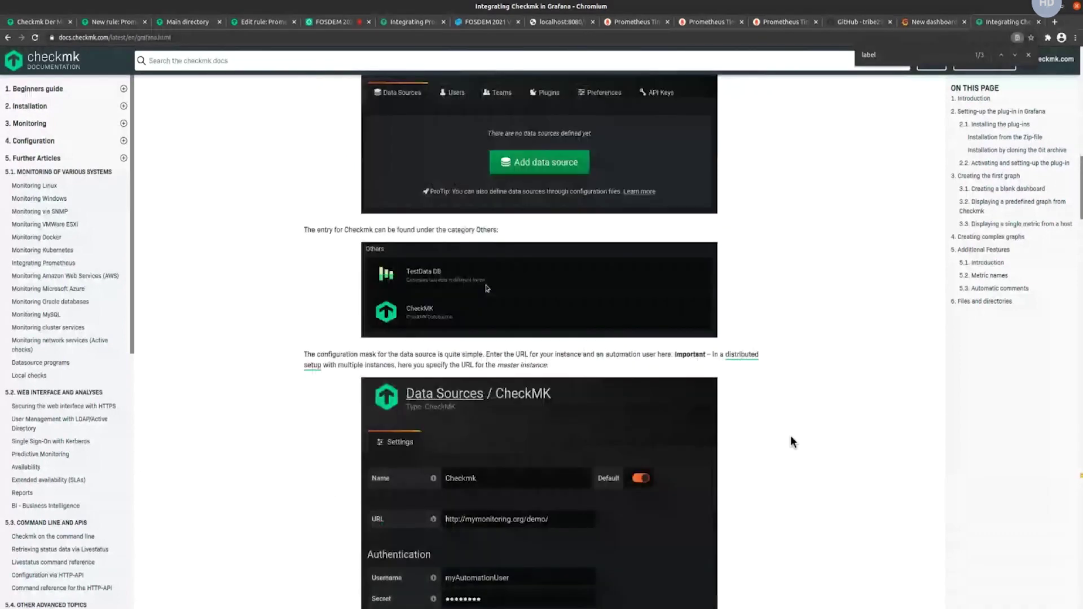
scroll(792, 442, "down", 1)
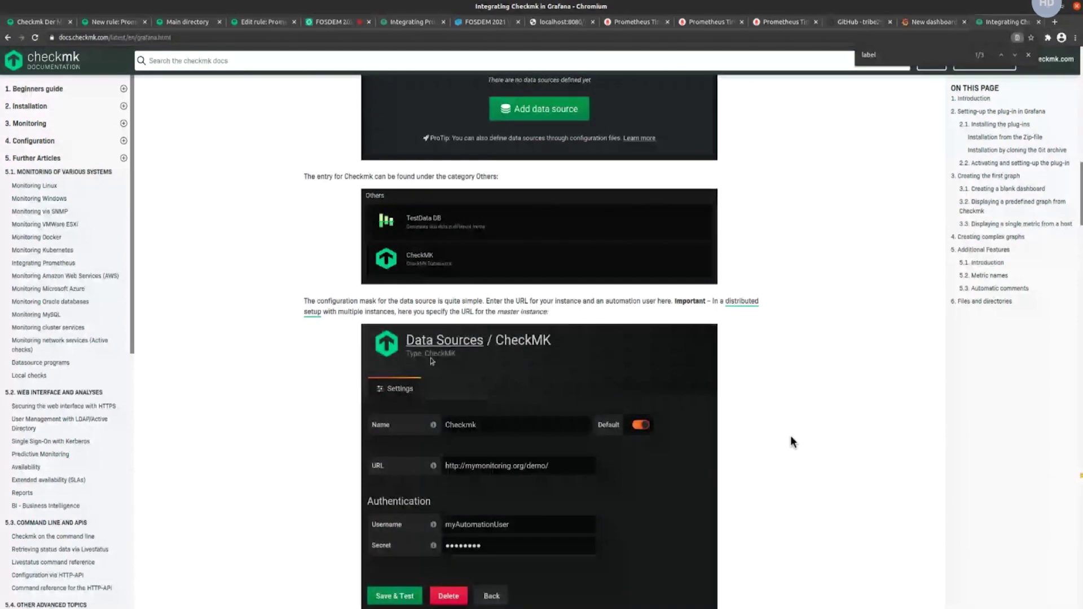
scroll(791, 441, "down", 2)
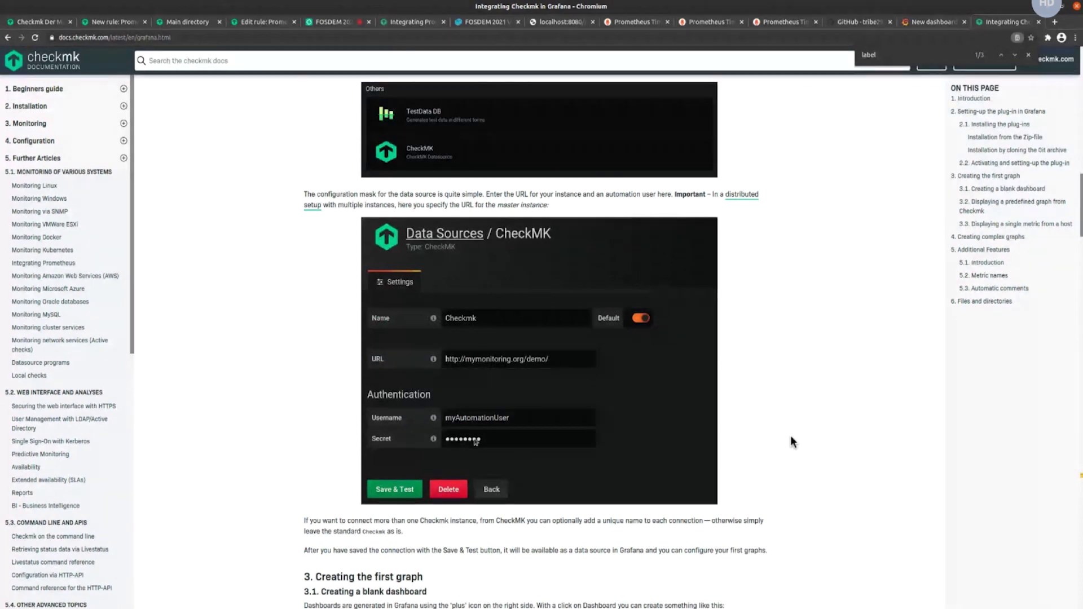
scroll(792, 442, "down", 1)
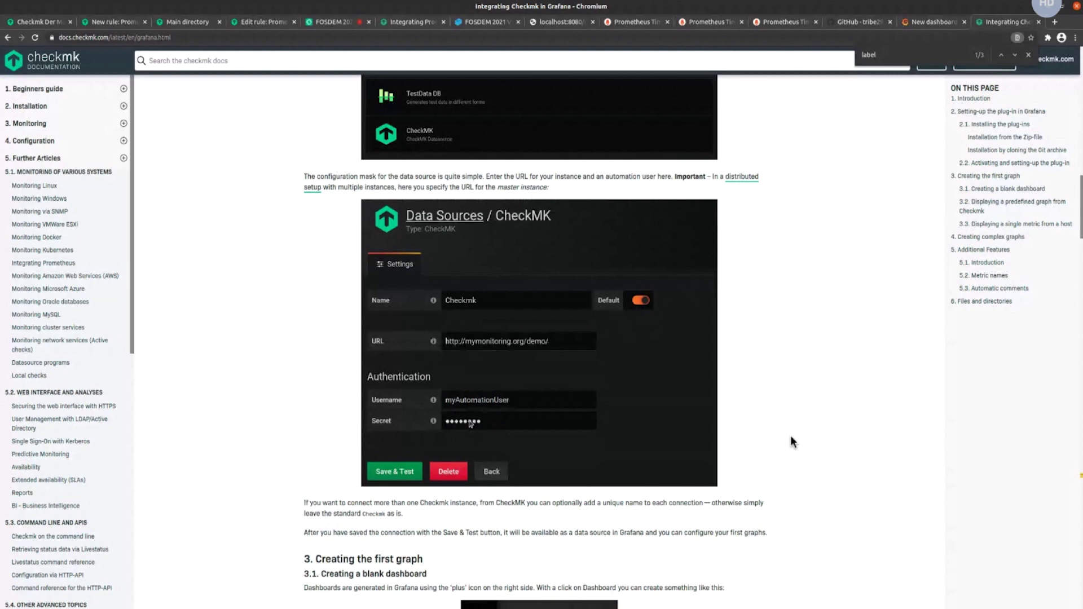
scroll(792, 441, "down", 3)
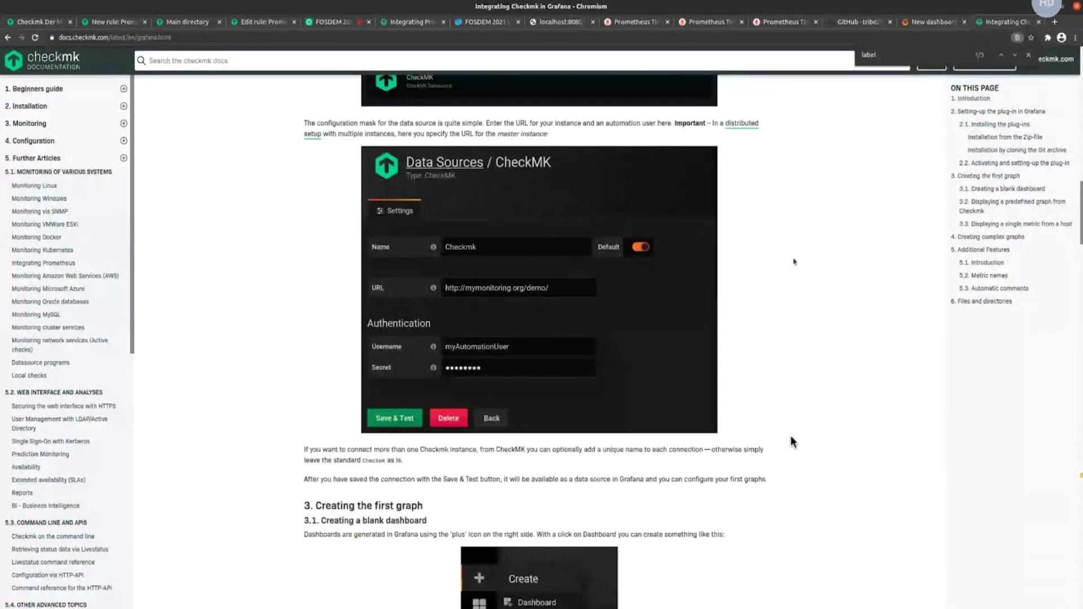
Read section 3 on creating a blank Grafana dashboard and displaying a predefined graph from Checkmk
scroll(792, 442, "down", 5)
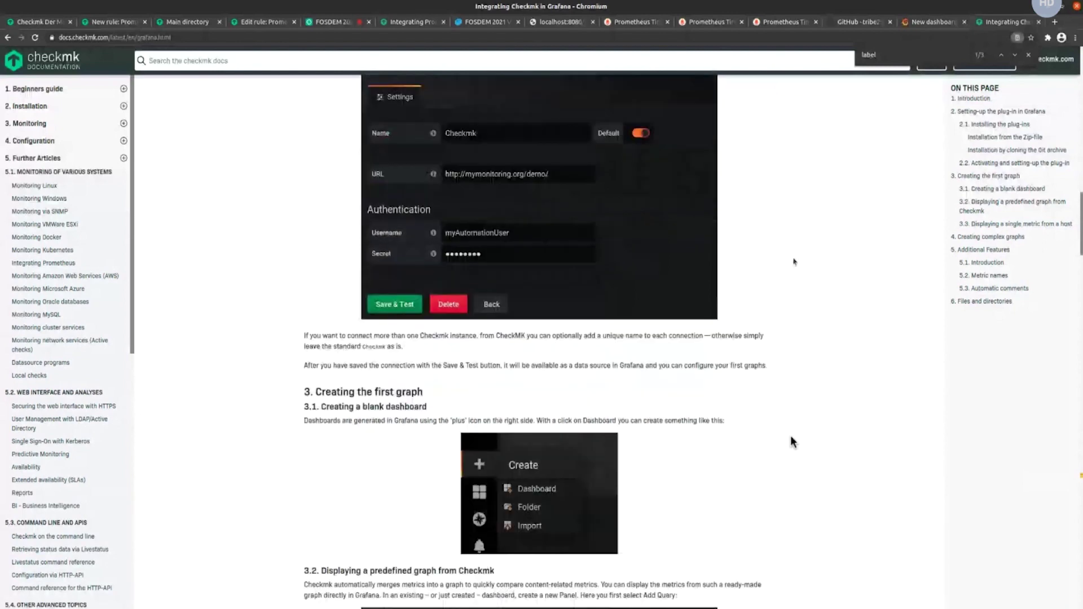
scroll(792, 441, "down", 7)
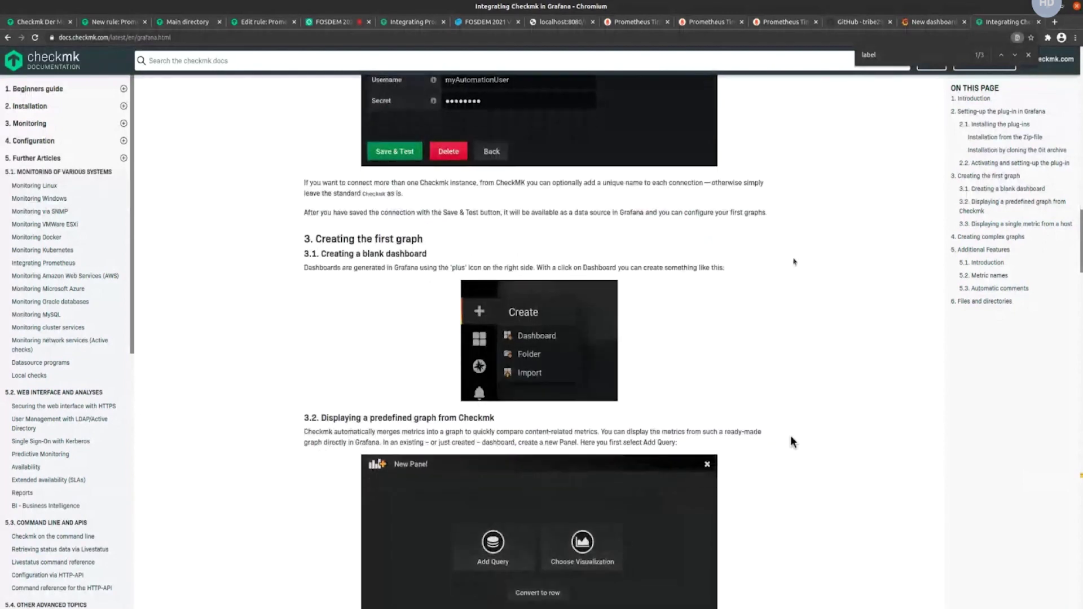
scroll(792, 442, "down", 1)
scroll(792, 442, "down", 1)
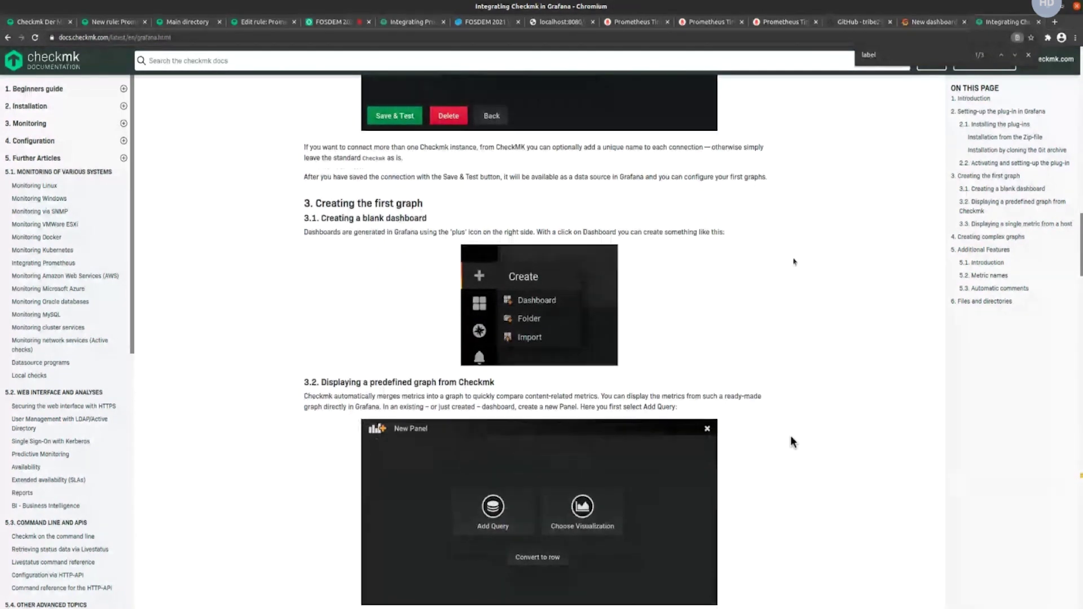
scroll(792, 441, "down", 1)
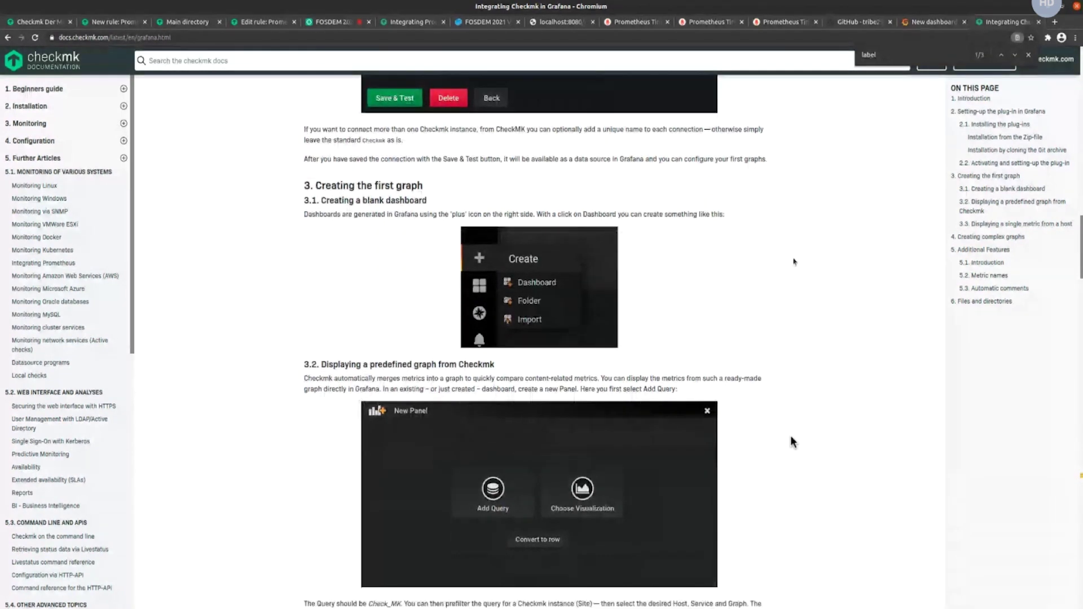
Read sections 3.2 and 3.3 on querying a predefined Checkmk graph and displaying a single metric from a host
scroll(793, 442, "down", 3)
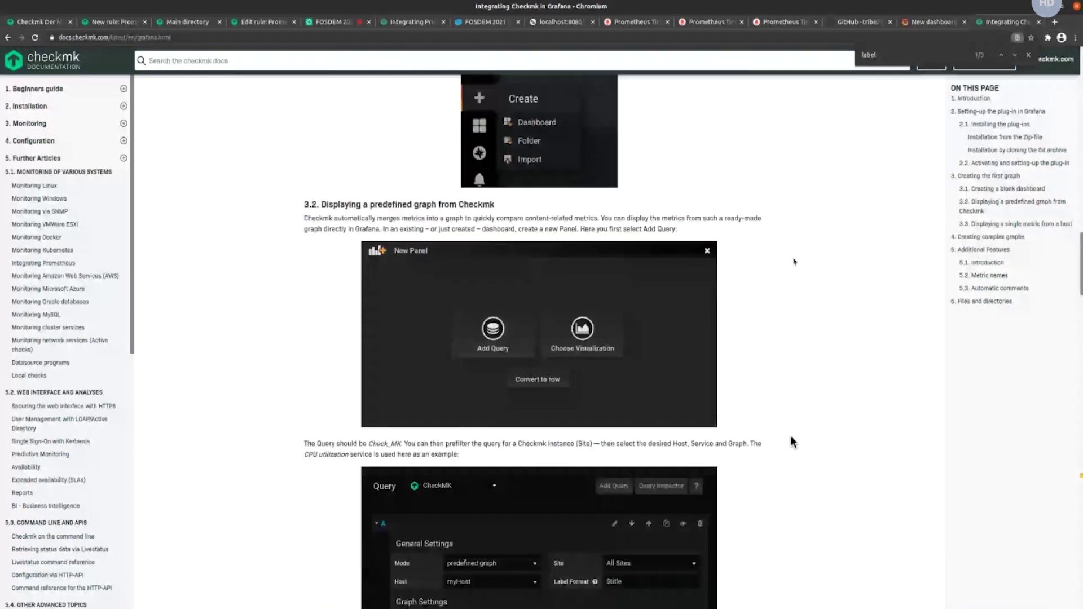
scroll(792, 442, "down", 1)
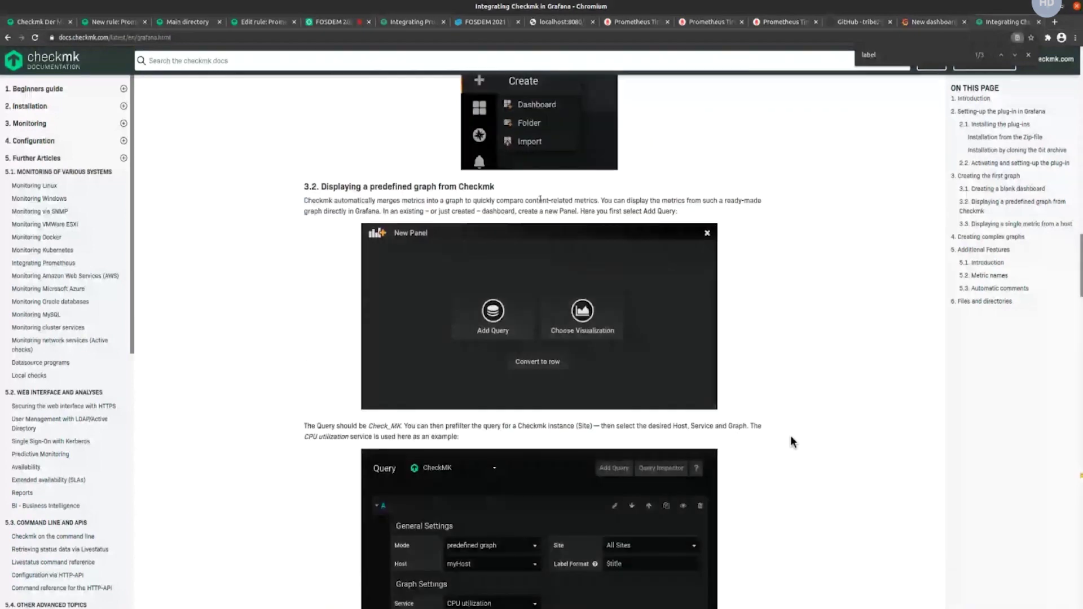
scroll(793, 441, "down", 3)
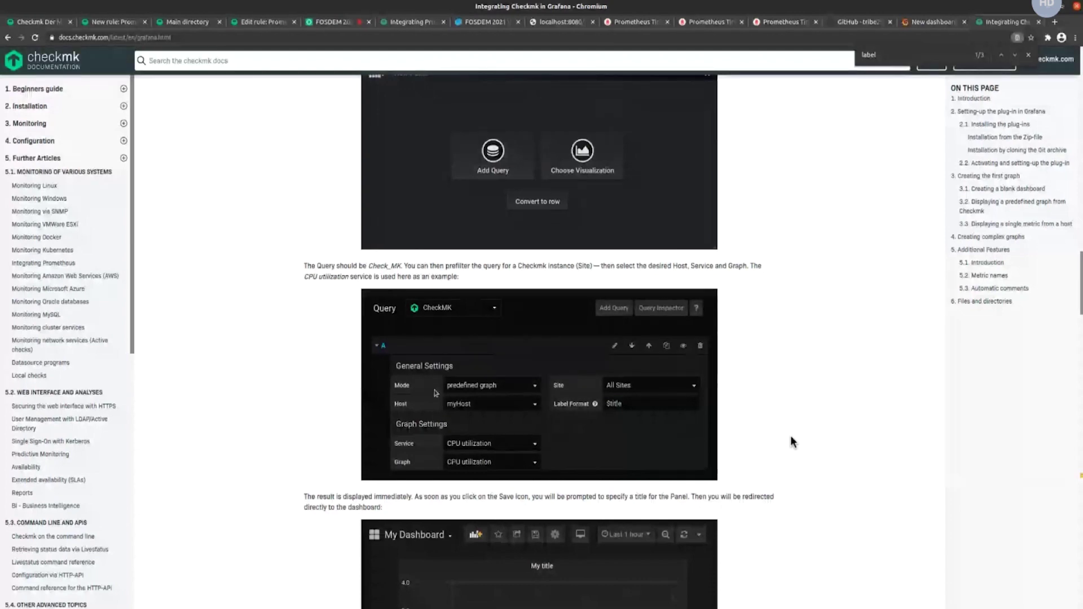
scroll(792, 442, "down", 1)
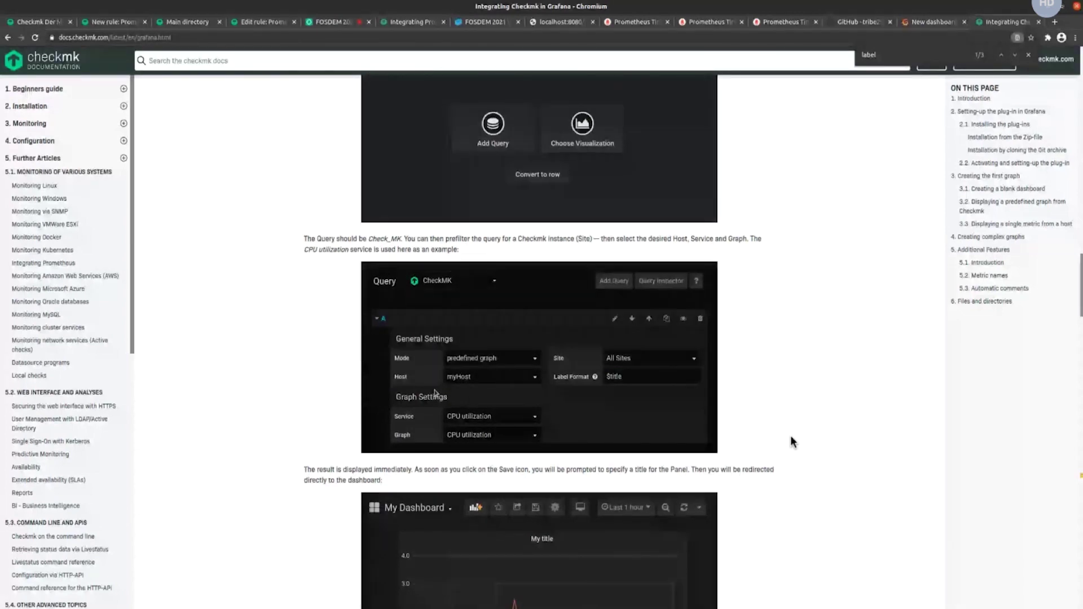
scroll(792, 441, "down", 5)
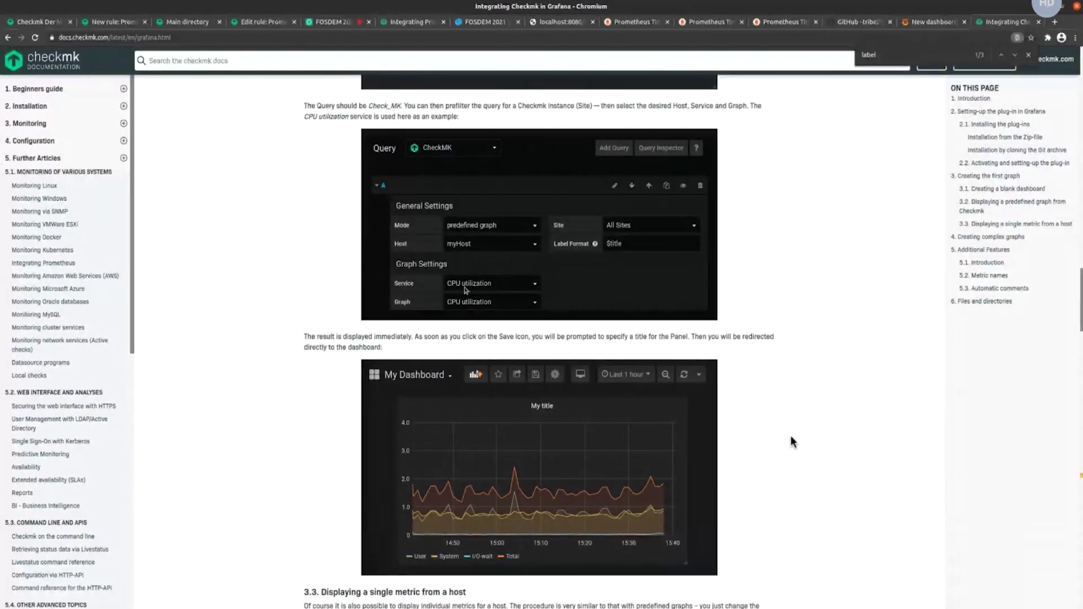
scroll(792, 441, "down", 1)
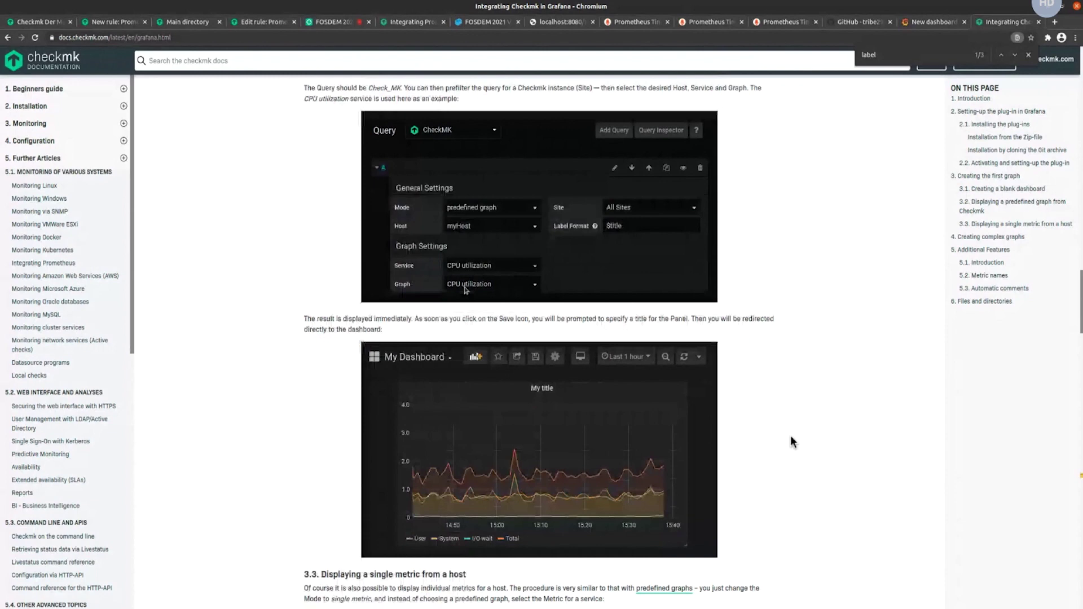
scroll(792, 442, "down", 5)
scroll(792, 442, "down", 1)
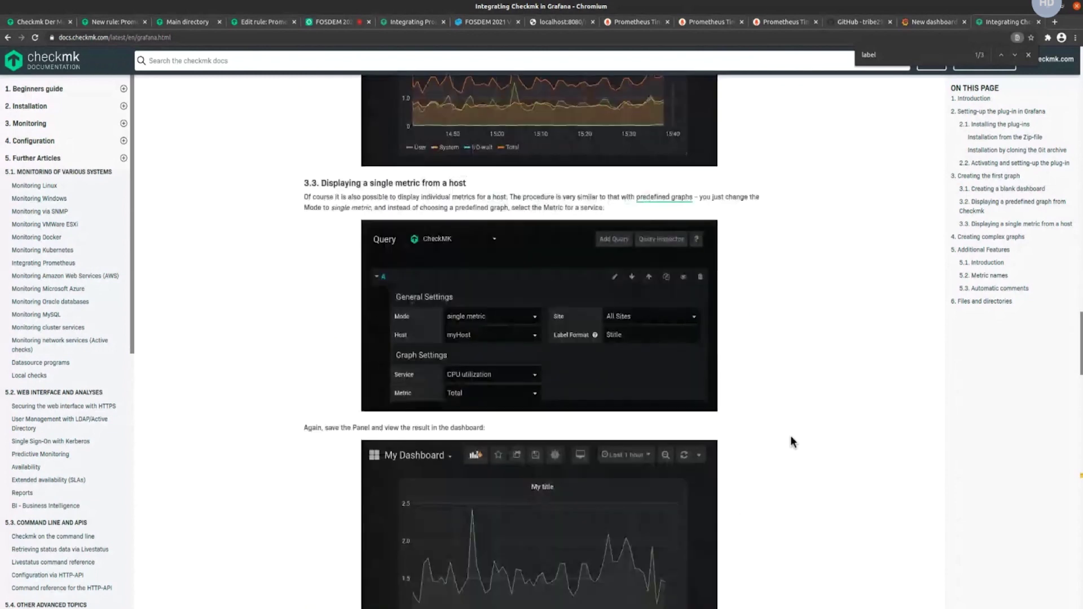
Switch to Grafana, discard the unsaved dashboard with the filesystem panel and go to the data sources configuration
left_click(927, 26)
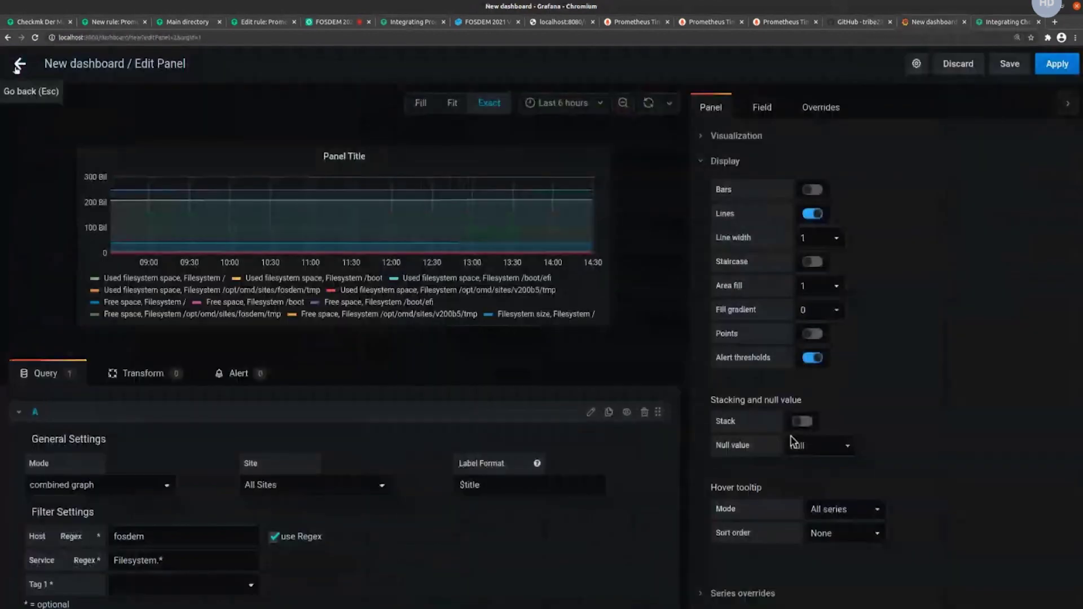
key("Escape")
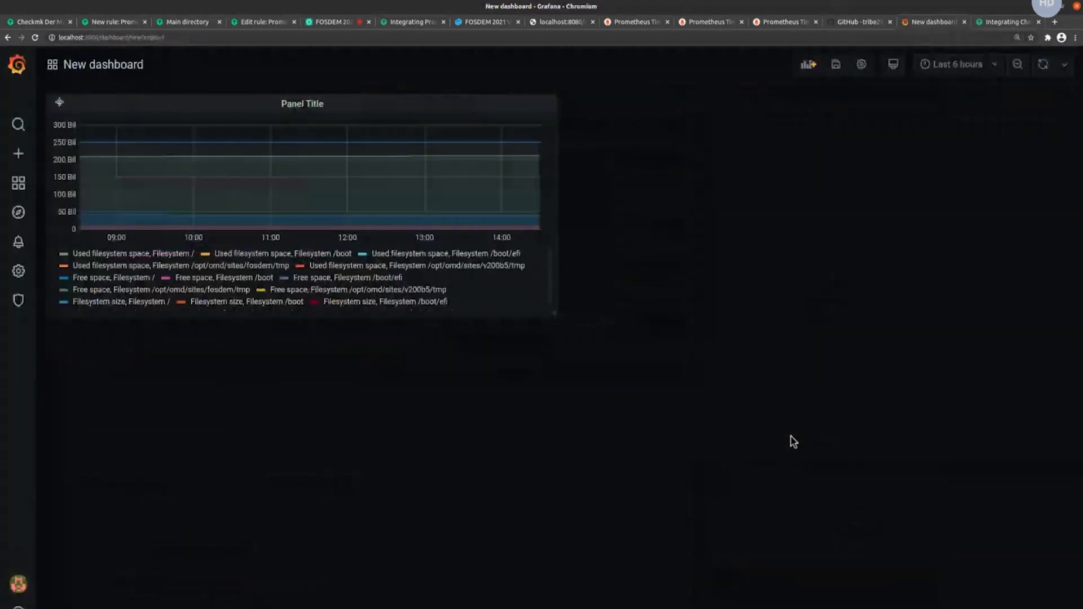
left_click(18, 272)
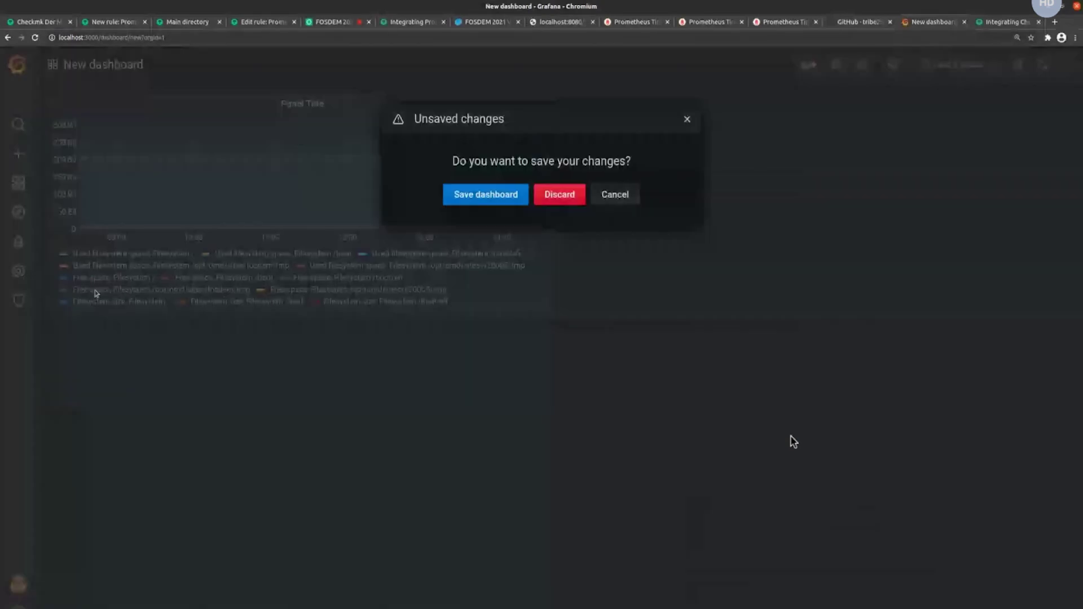
left_click(564, 201)
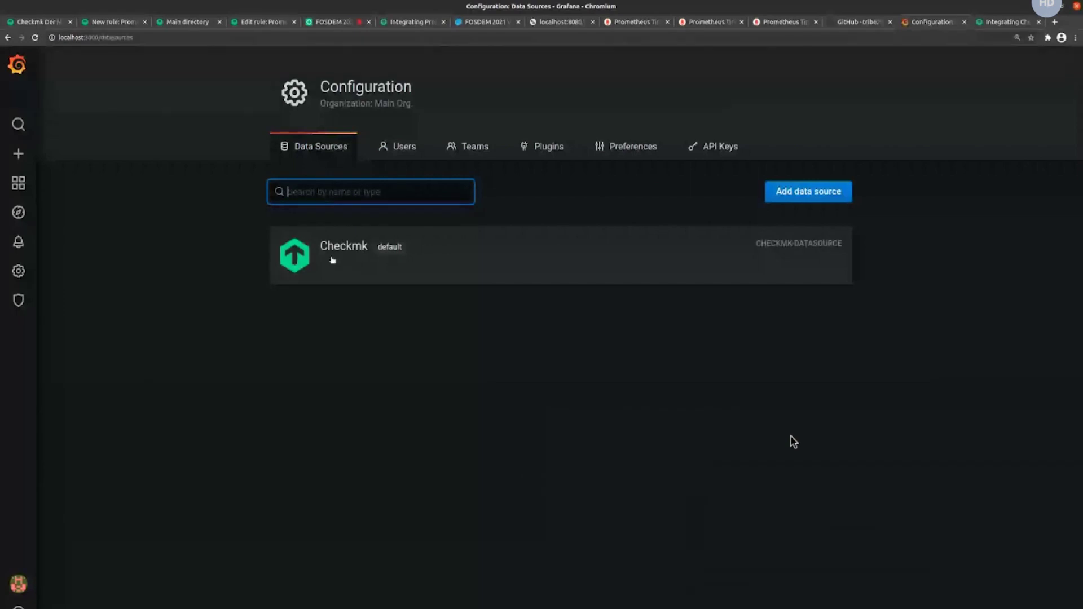
Open the Checkmk data source's settings, highlight its URL, and save and test the connection
left_click(352, 260)
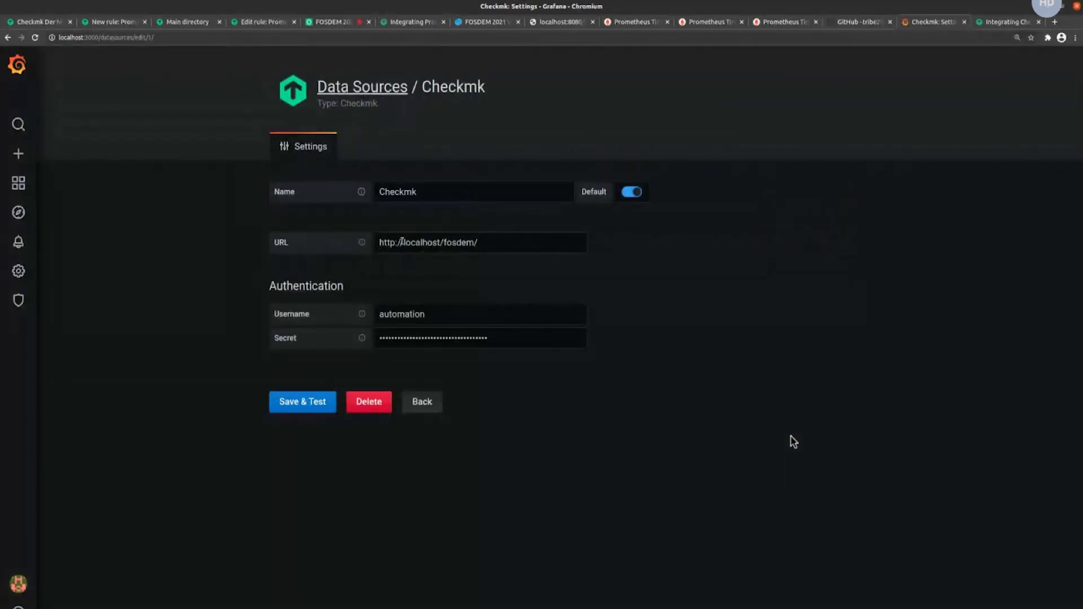
left_click(479, 243)
left_click_drag(479, 244, 380, 244)
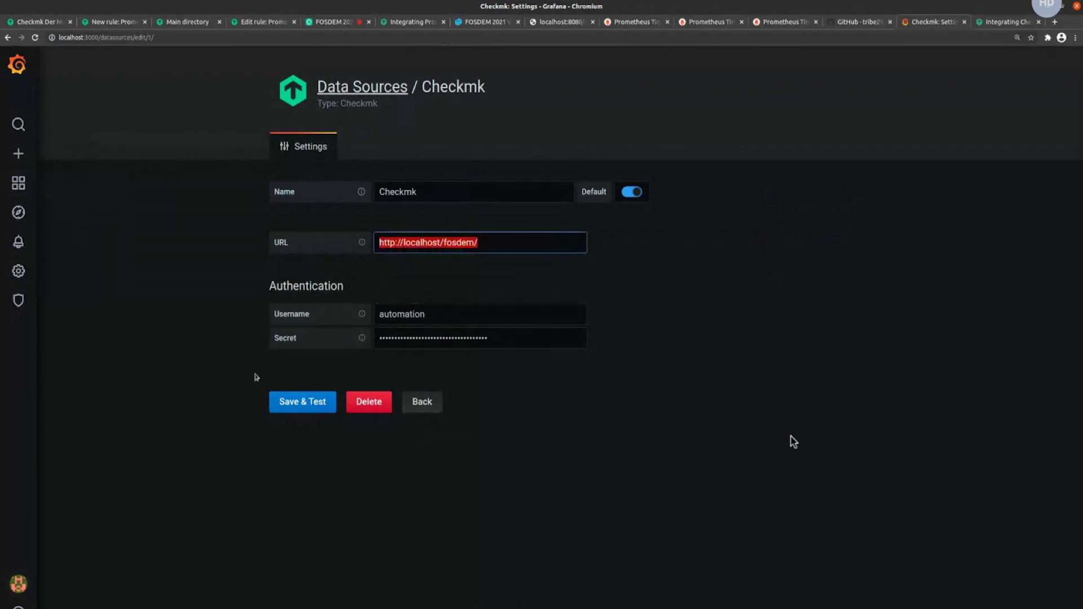
left_click(296, 401)
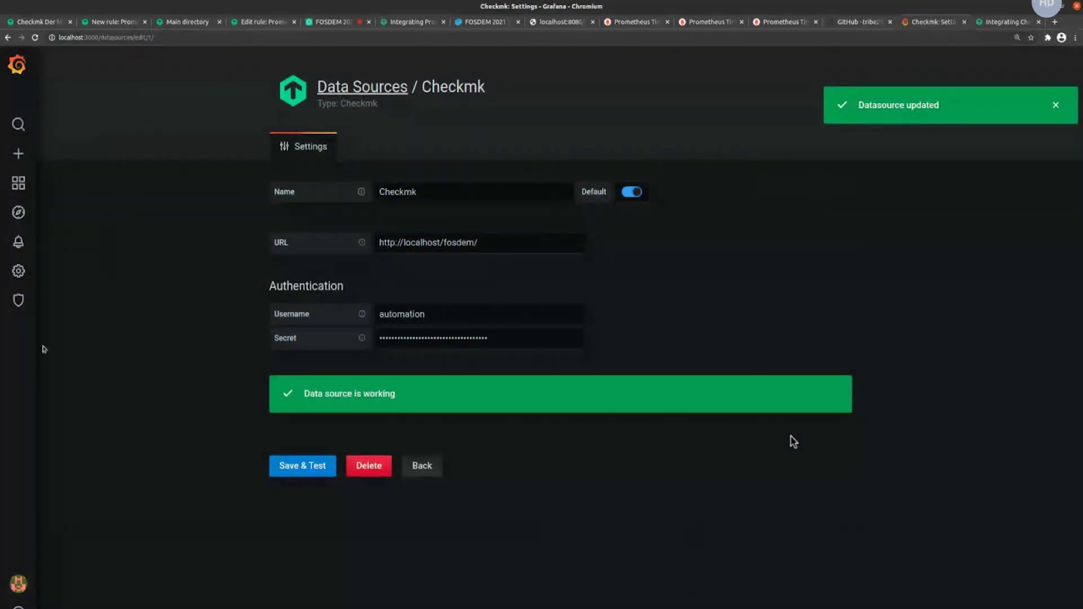
Create a new dashboard from the dashboard management page and add a new panel to it
mouse_move(18, 182)
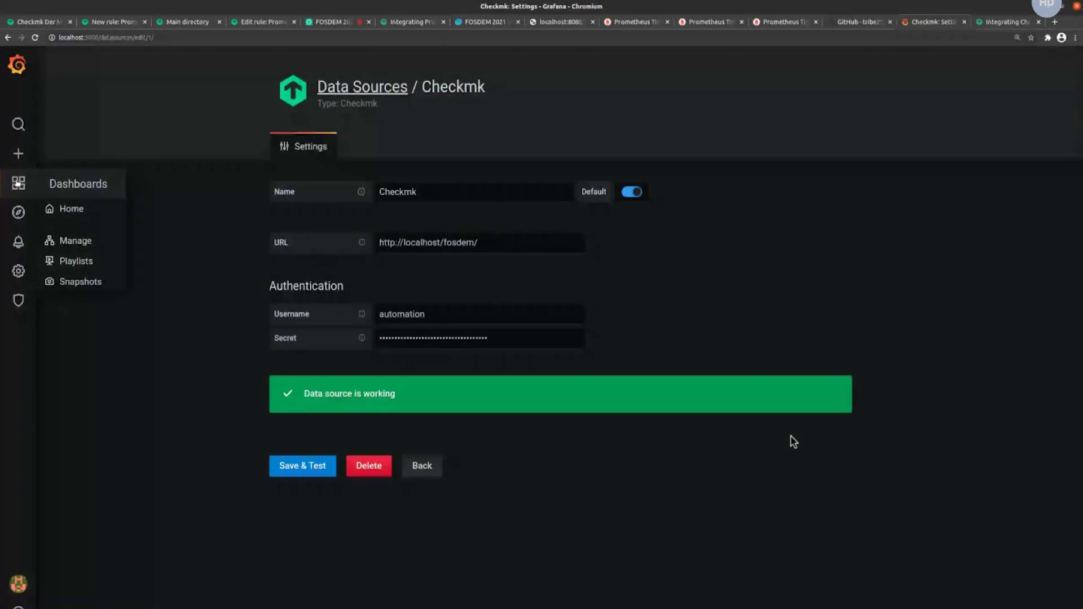
left_click(72, 210)
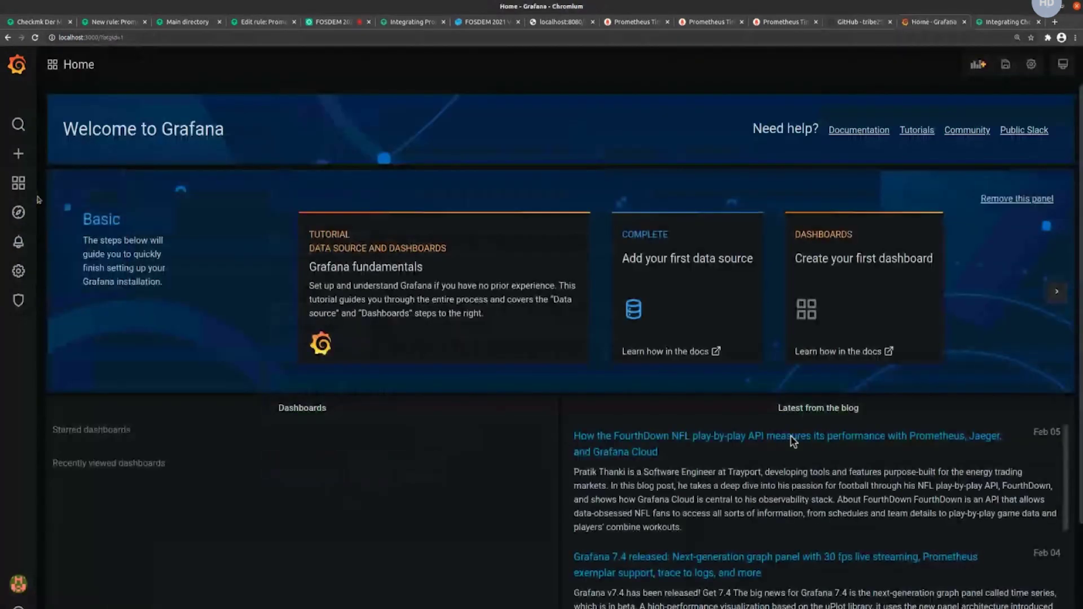
left_click(83, 244)
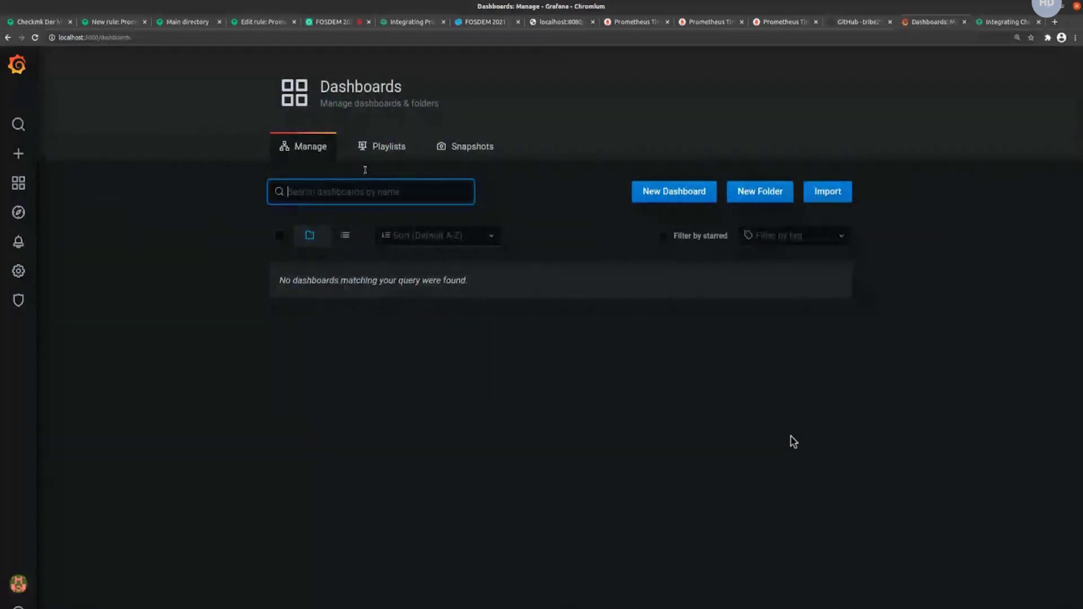
left_click(654, 189)
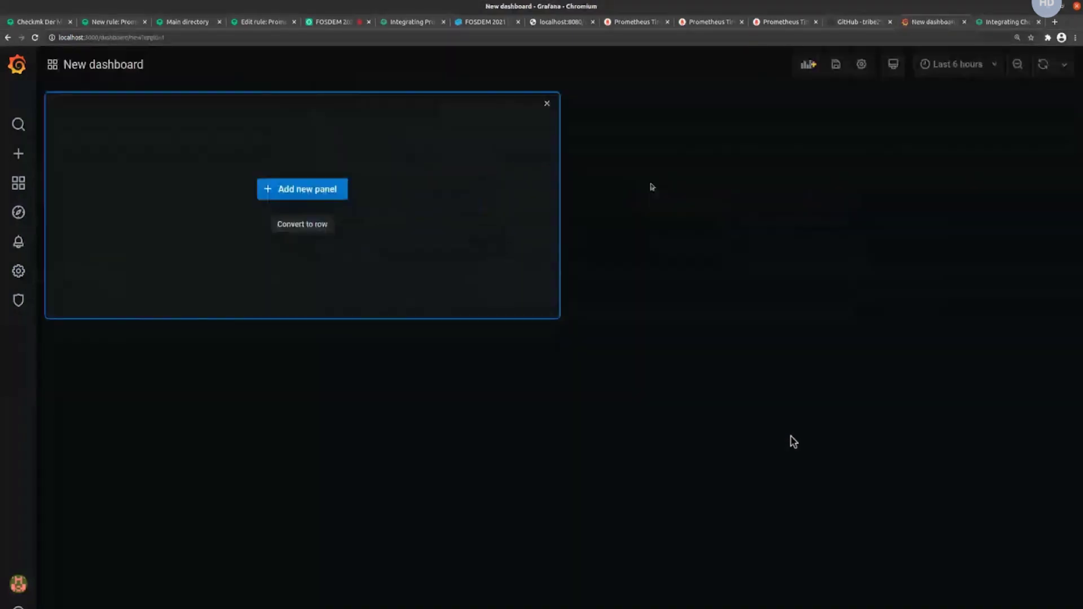
left_click(301, 193)
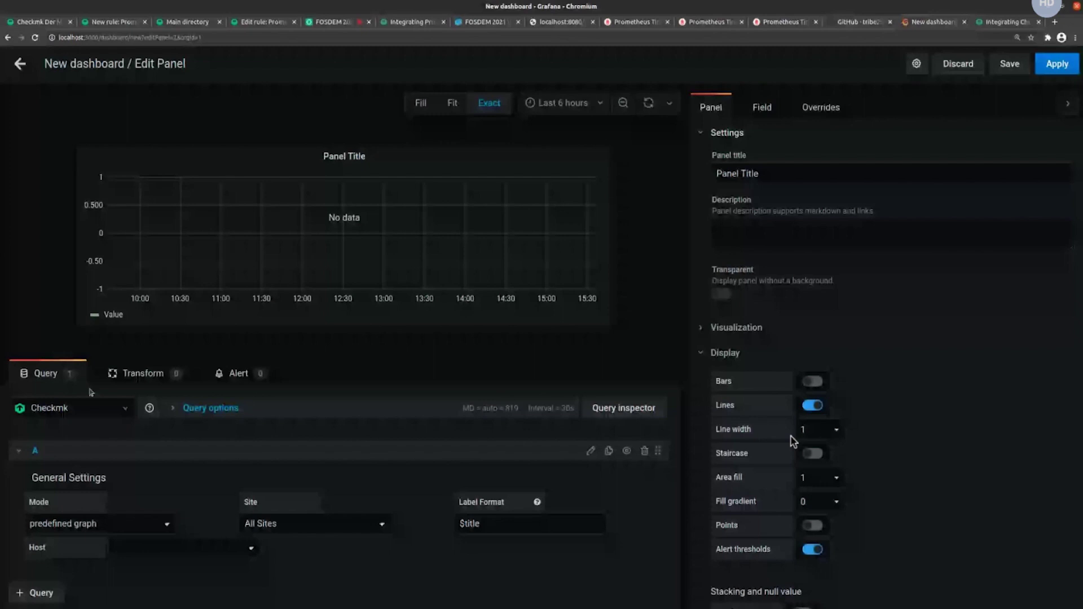
left_click(112, 523)
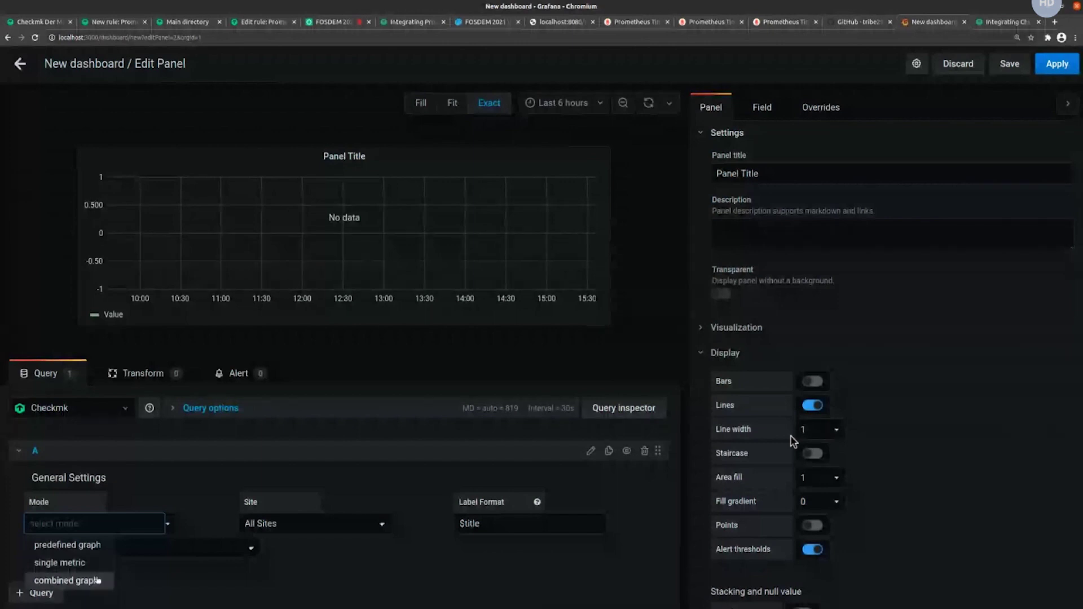
left_click(97, 581)
scroll(139, 572, "down", 2)
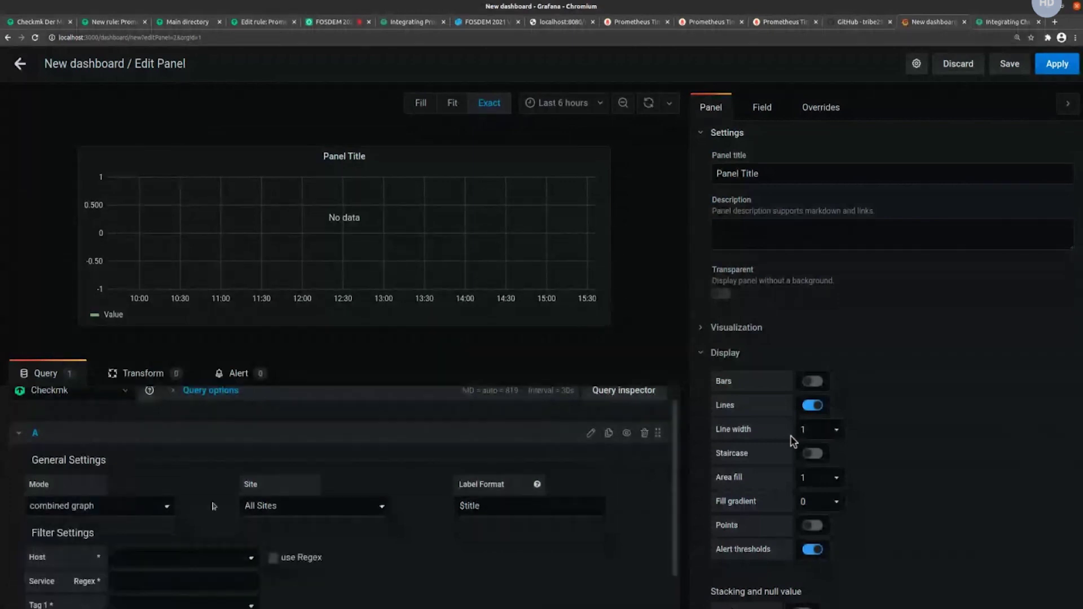
left_click(91, 420)
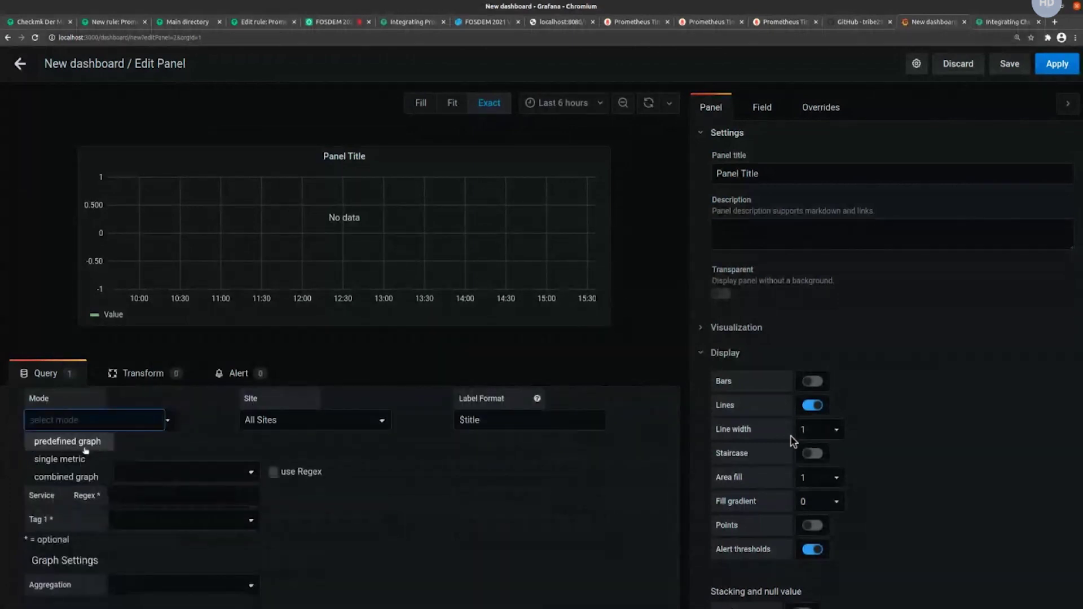
left_click(84, 446)
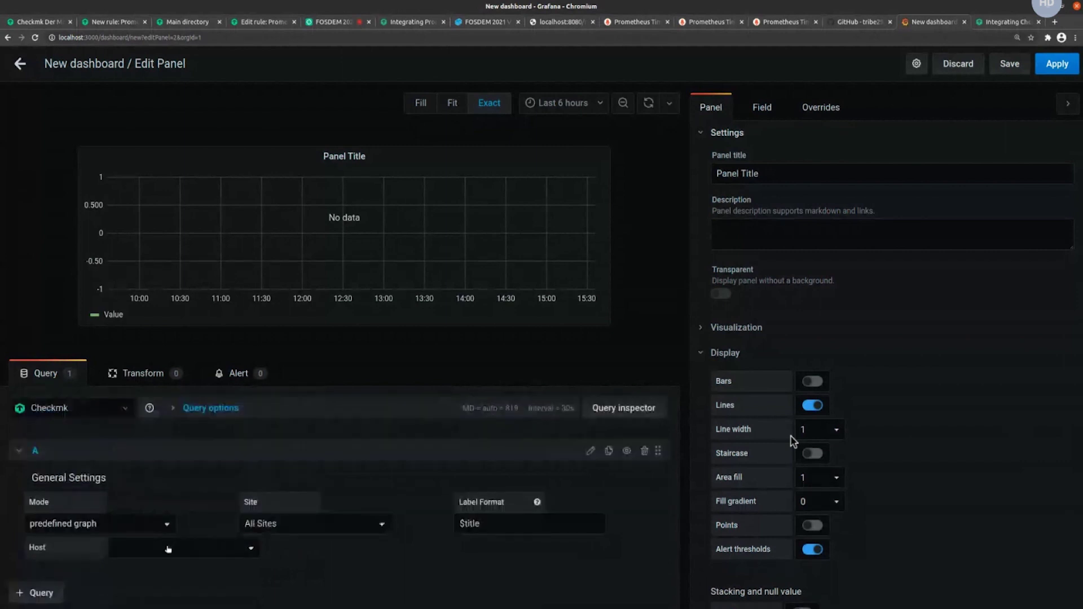
Display the predefined CPU utilization graph of the CPU utilization service on host fosdem, keeping the site at All Sites
left_click(168, 549)
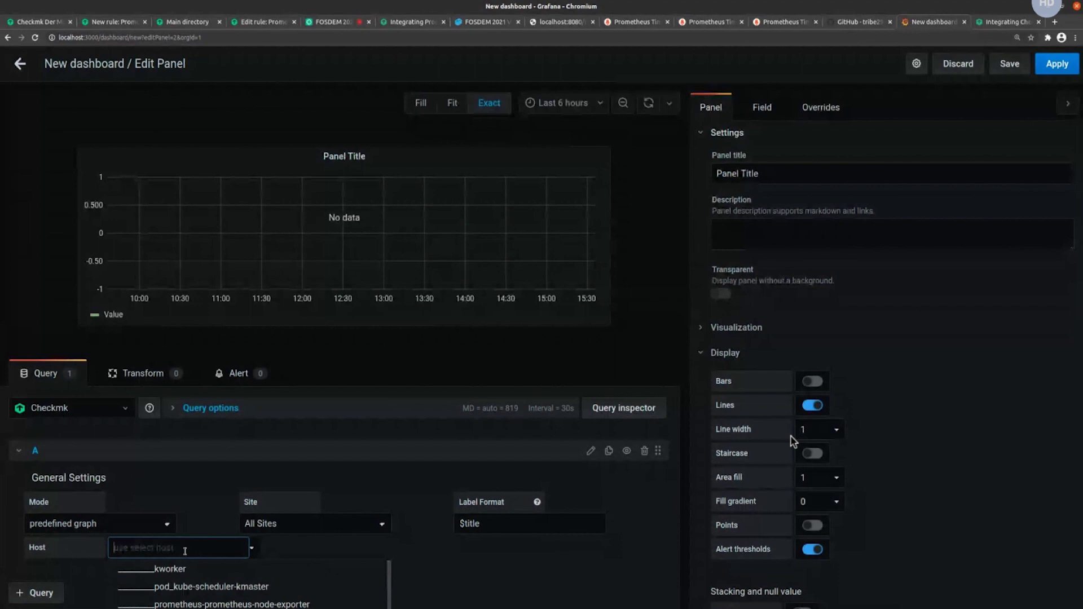
type("fos")
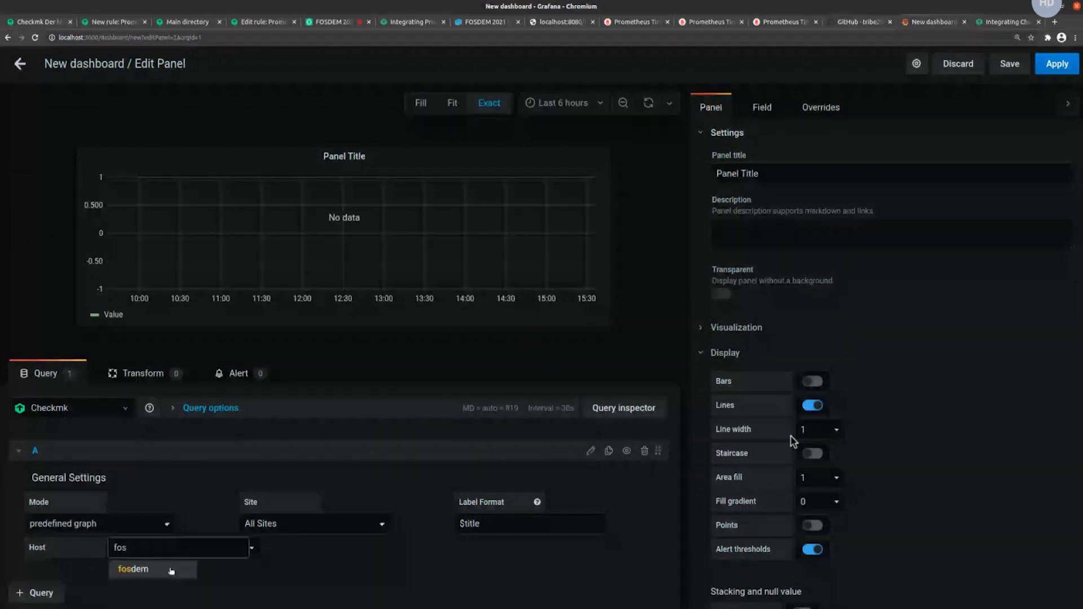
left_click(171, 571)
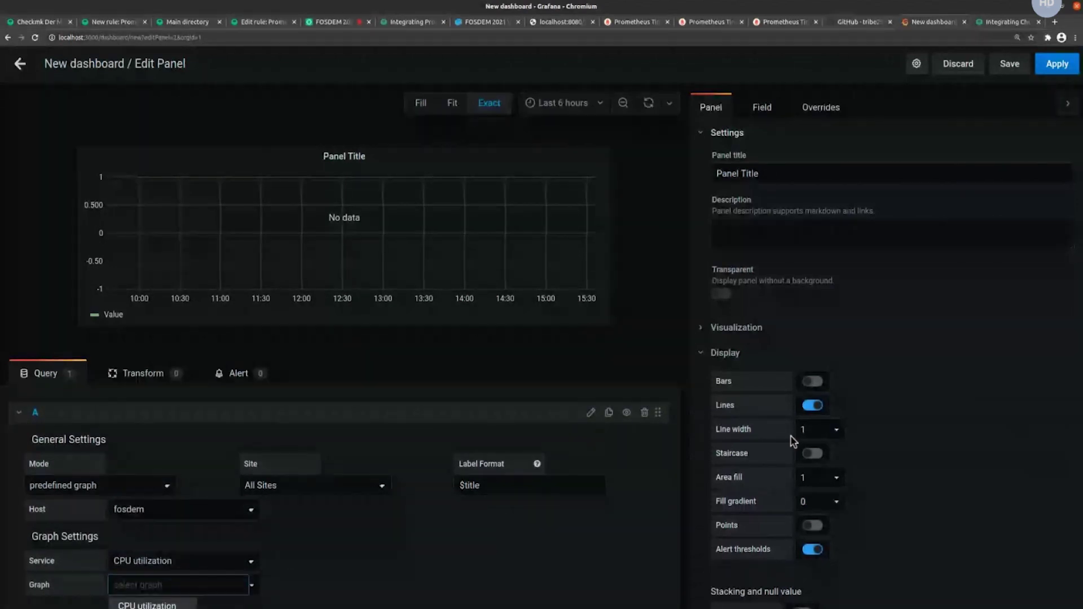
left_click(164, 605)
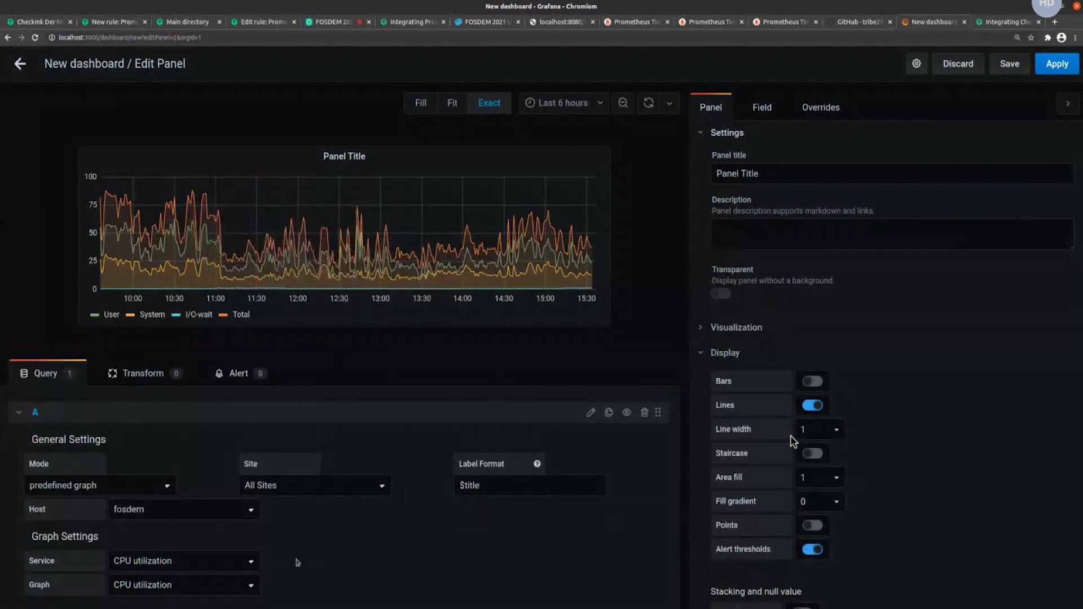
left_click(299, 486)
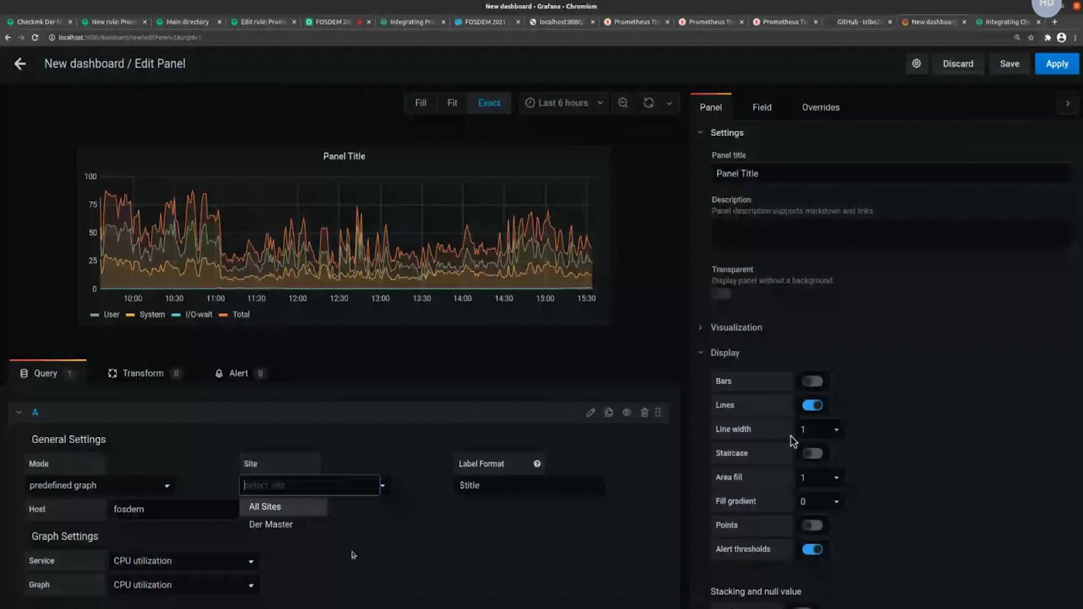
key("Return")
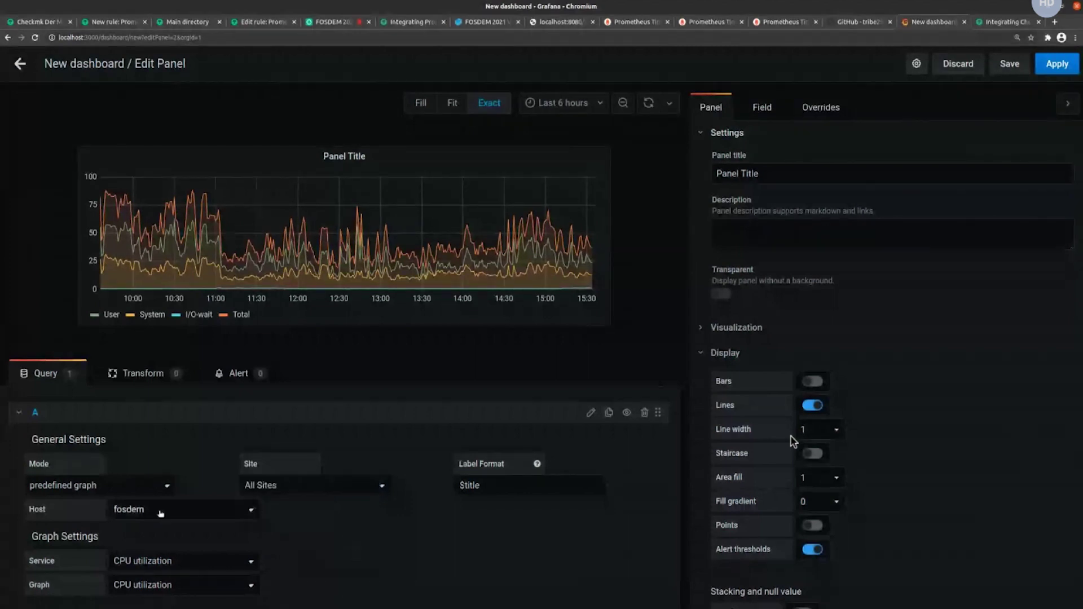
Change the query mode to combined graph and filter it by host fosdem and the service regex Filesystem.*
left_click(84, 485)
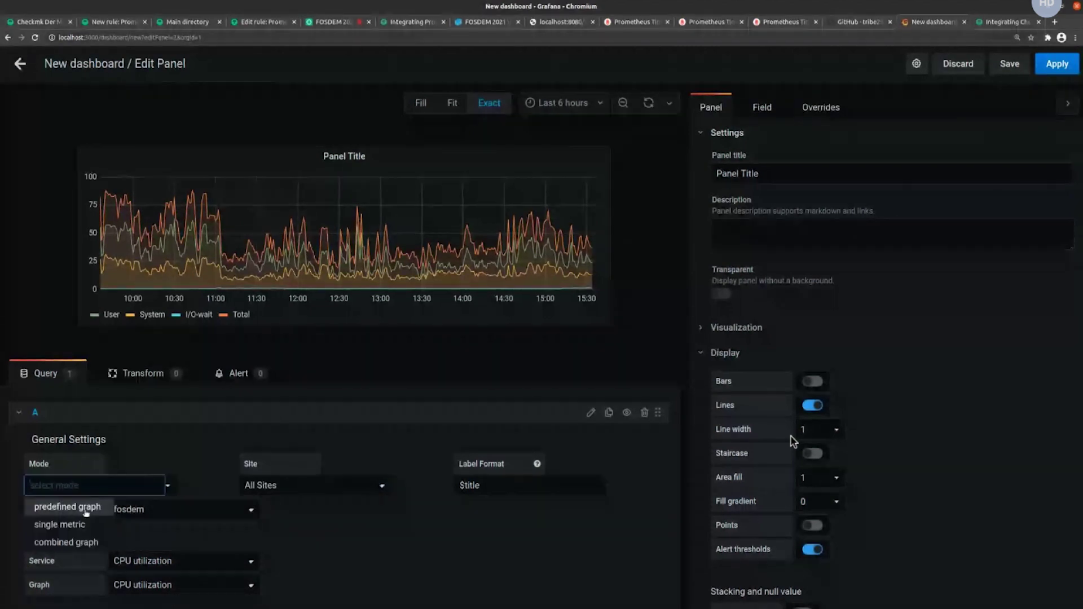
left_click(68, 542)
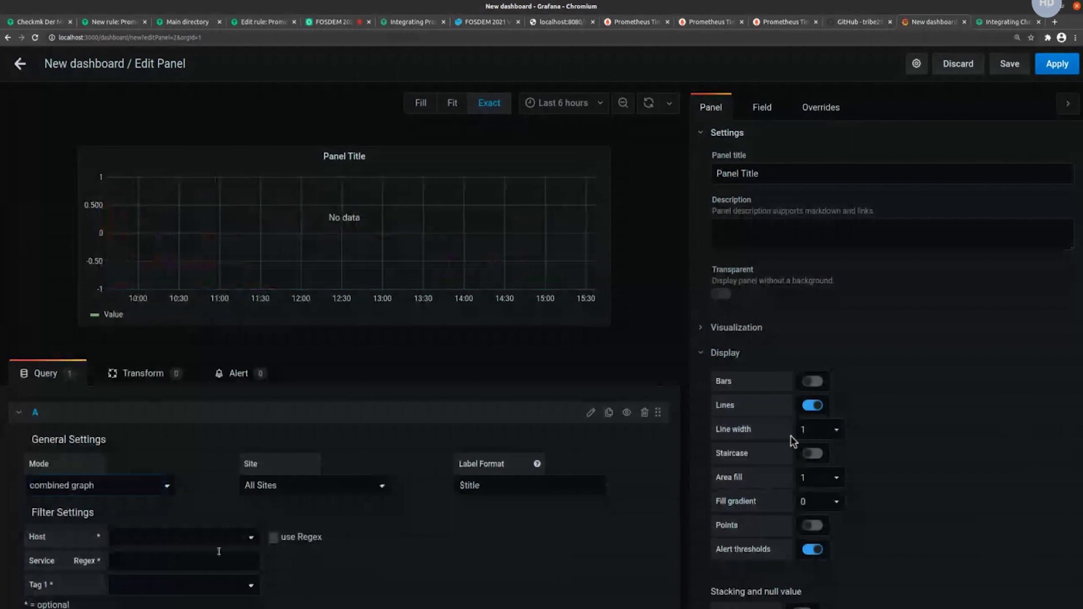
left_click(247, 537)
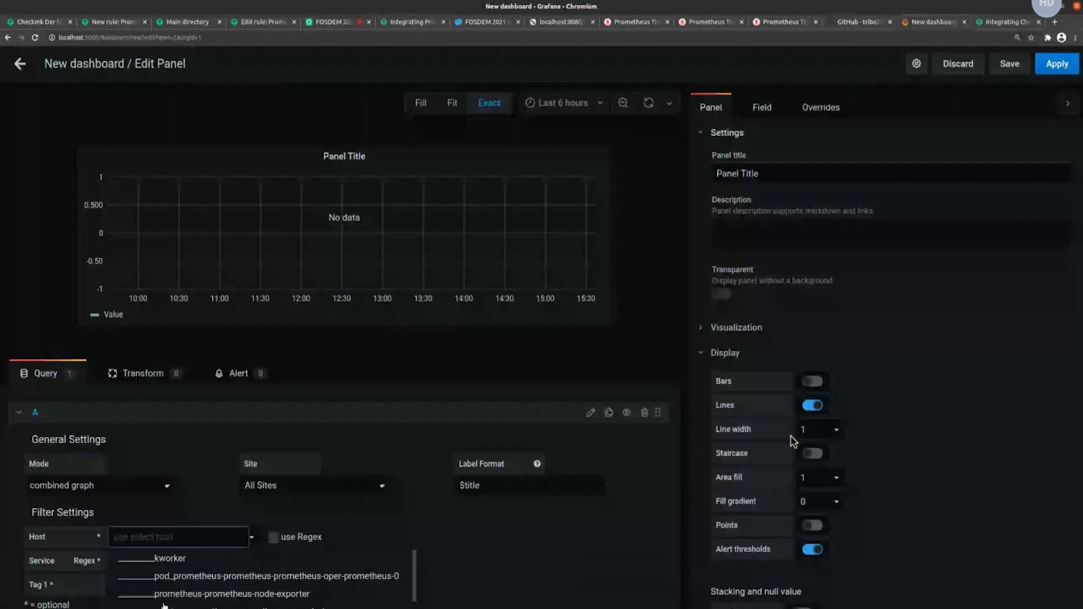
left_click(139, 559)
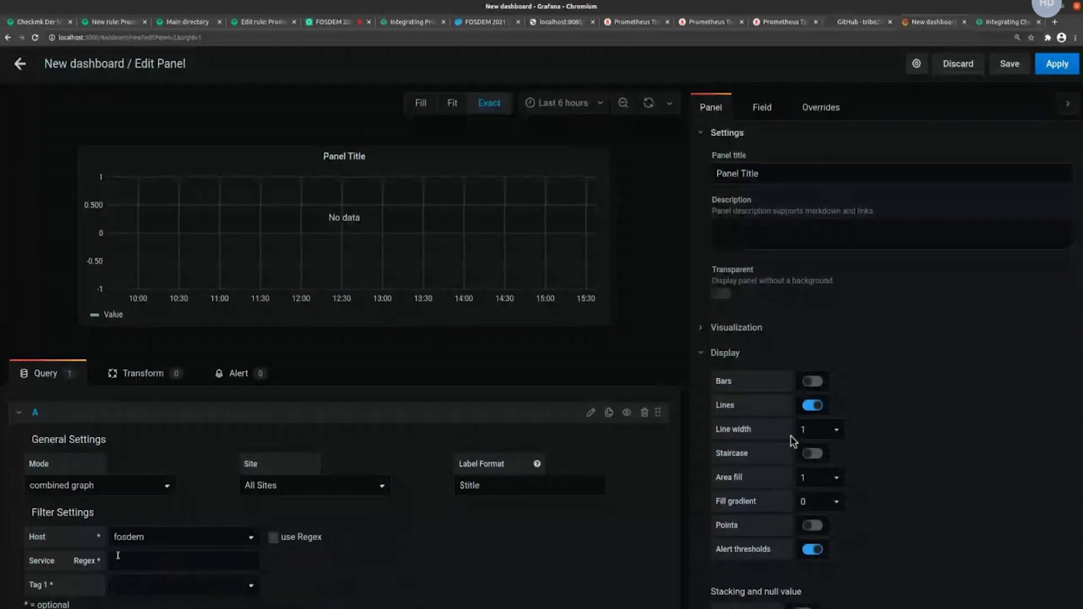
type("Filesyst")
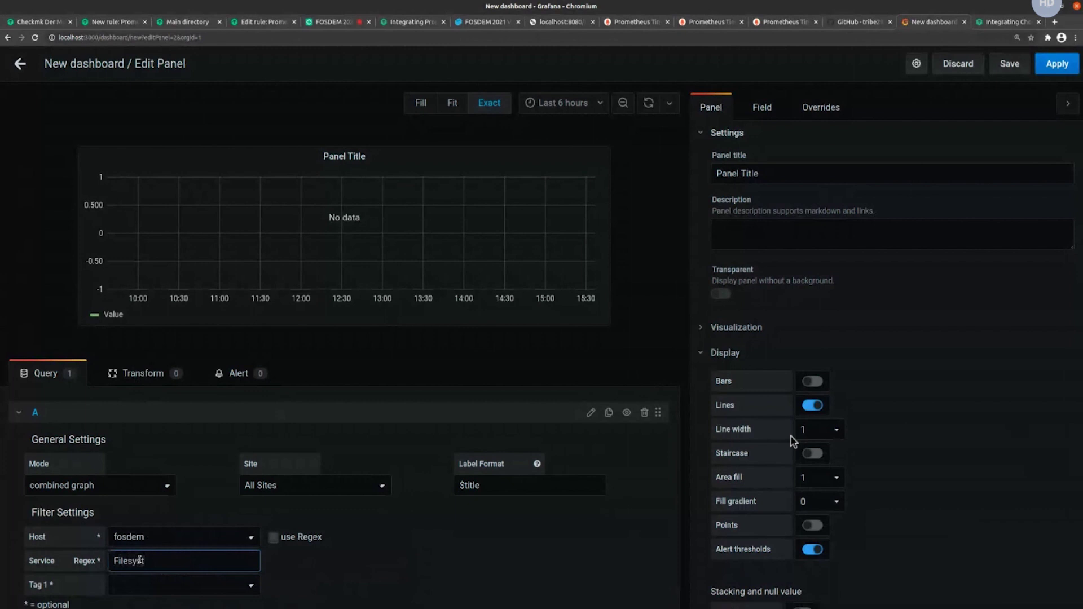
type("em.*")
left_click(532, 552)
scroll(532, 553, "down", 2)
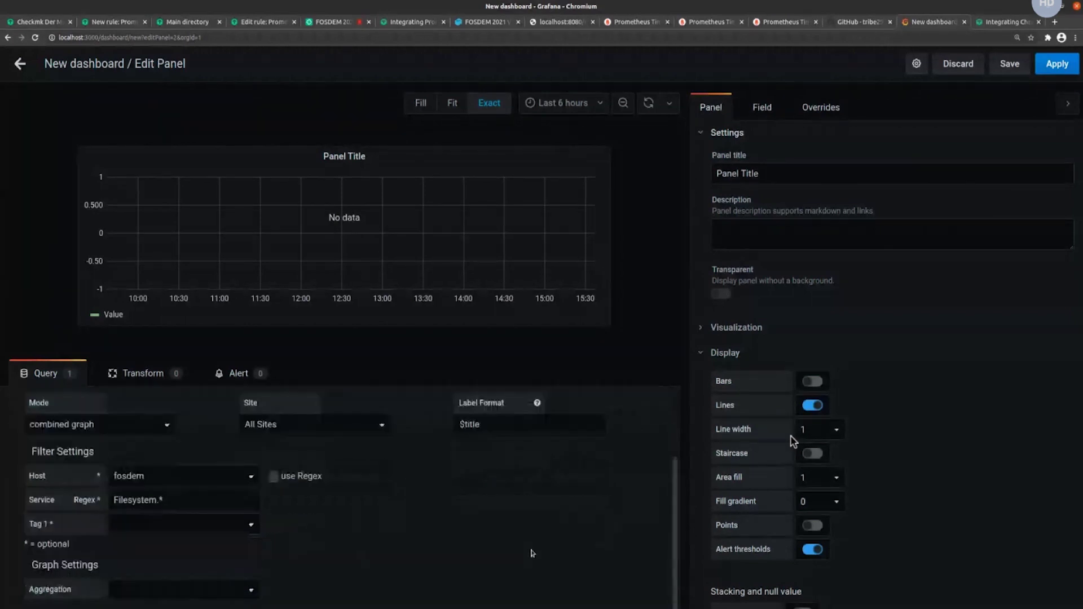
Aggregate the combined graph as Lines and display the fs_used graph for the filesystem services
left_click(225, 585)
left_click(162, 602)
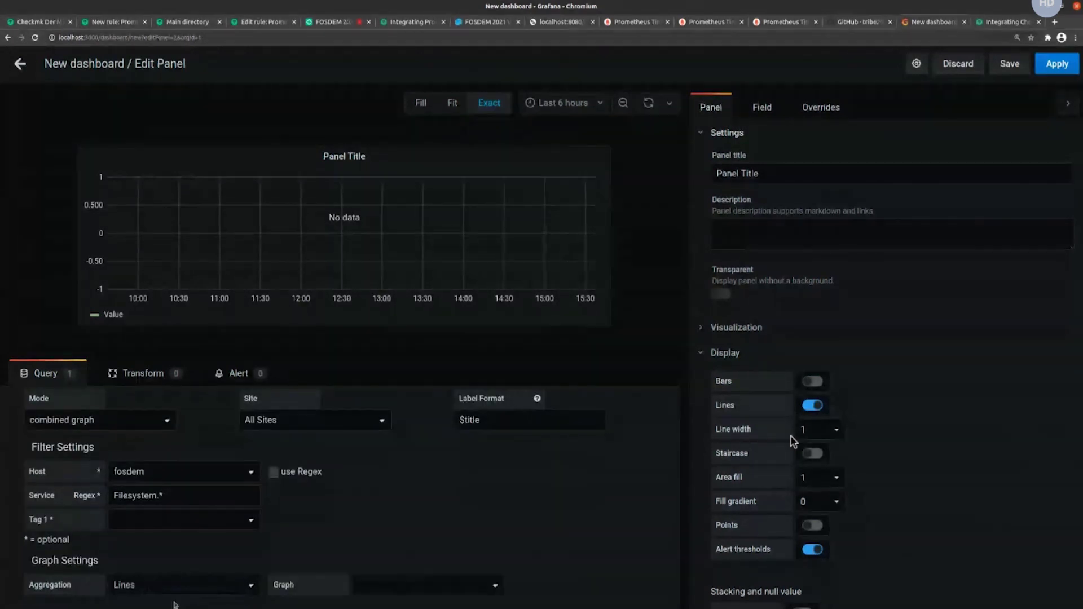
left_click(410, 589)
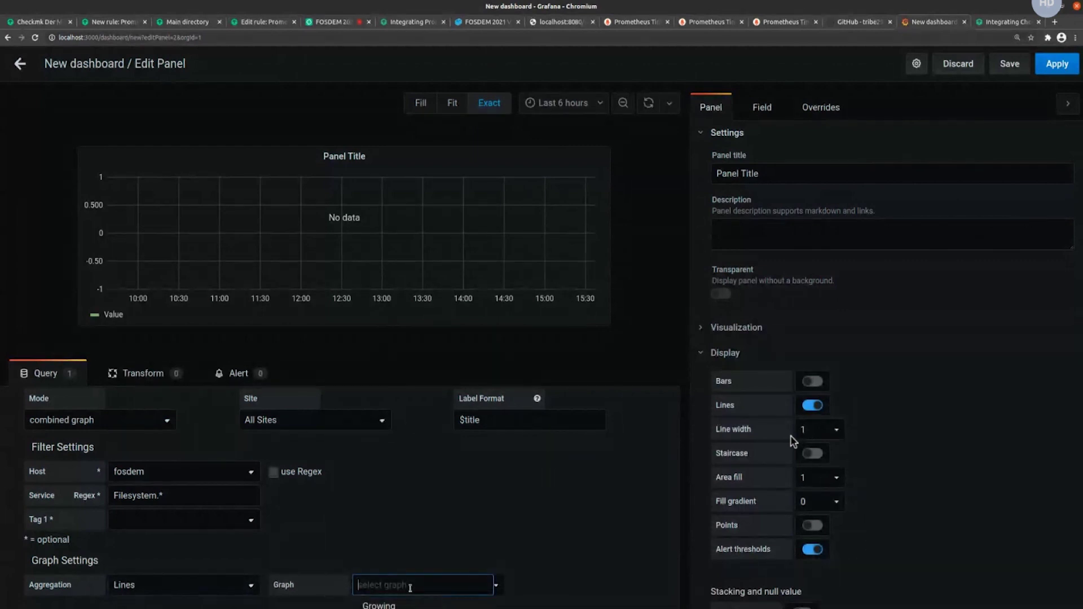
type("fs_used")
key("Return")
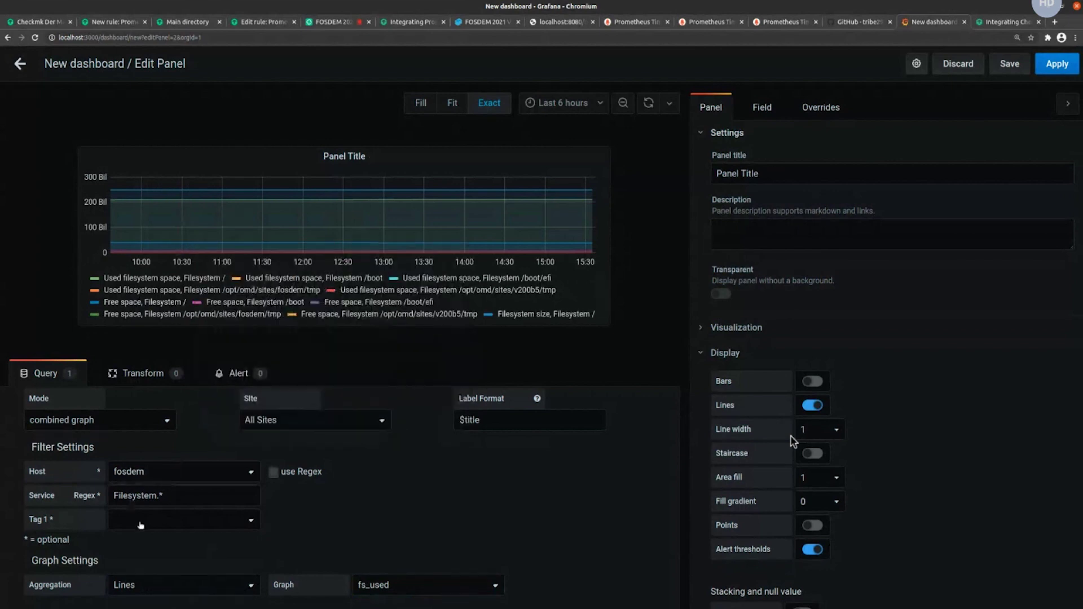
View the tag groups offered for the optional tag filter without choosing one, and check the FOSDEM chat
left_click(209, 519)
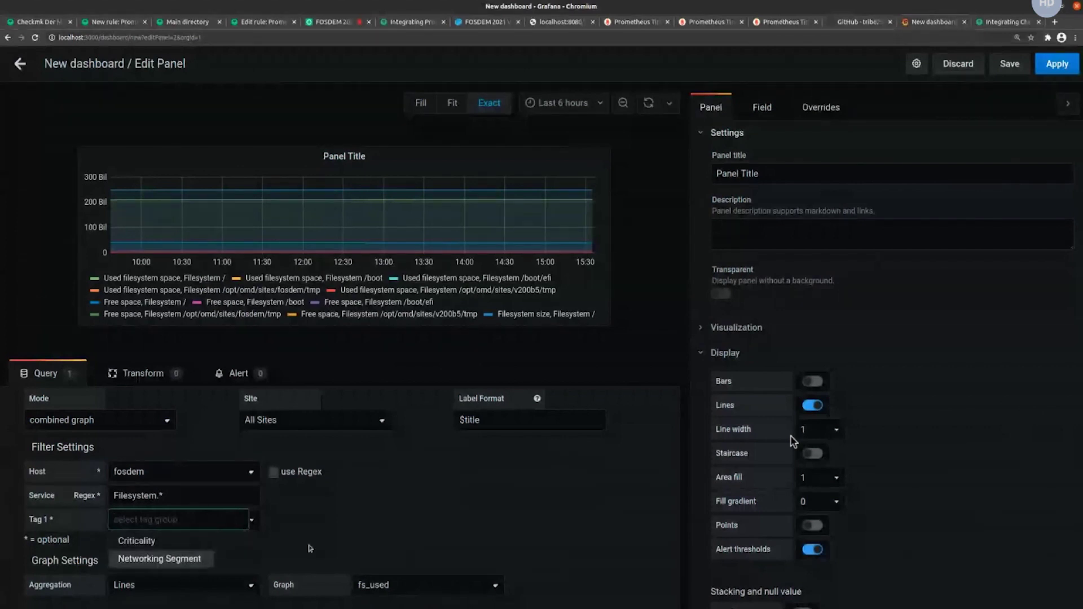
left_click(346, 506)
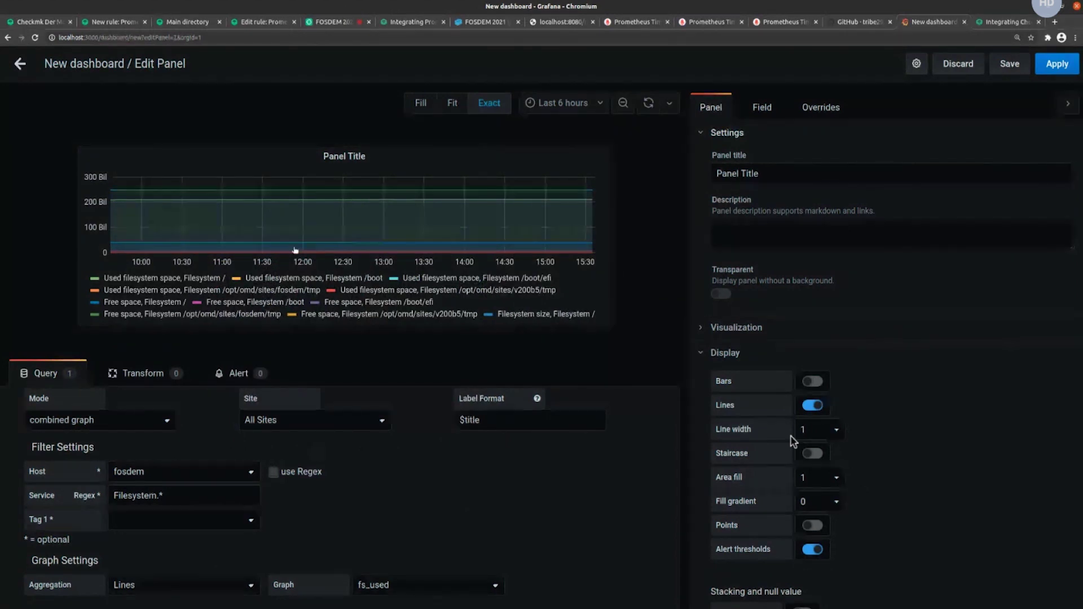
left_click(334, 22)
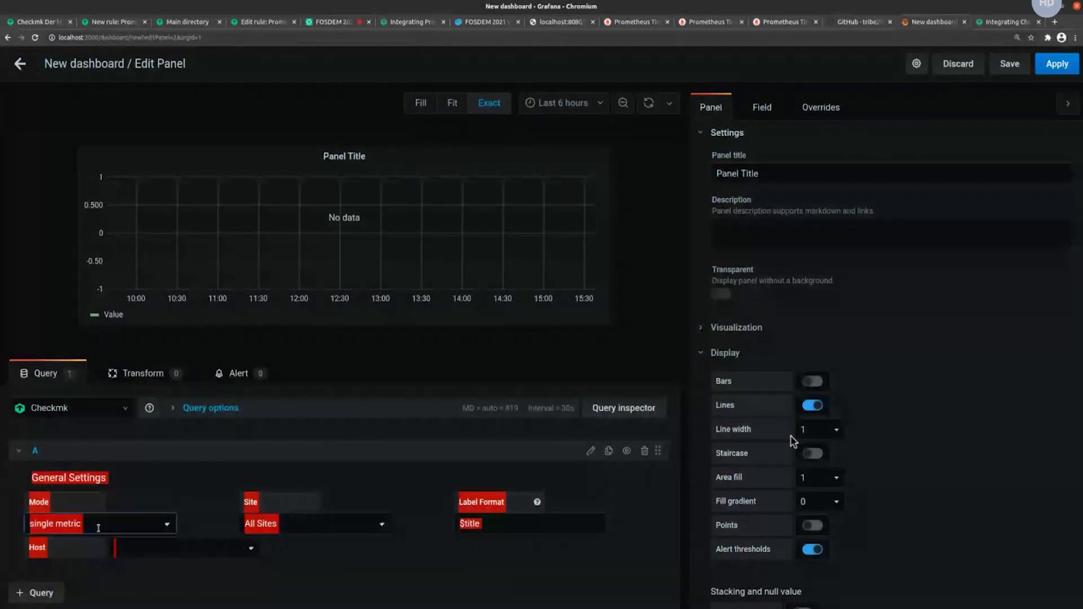
Set the panel query to single metric mode with site Der Master and host kmaster
left_click(98, 528)
left_click(79, 563)
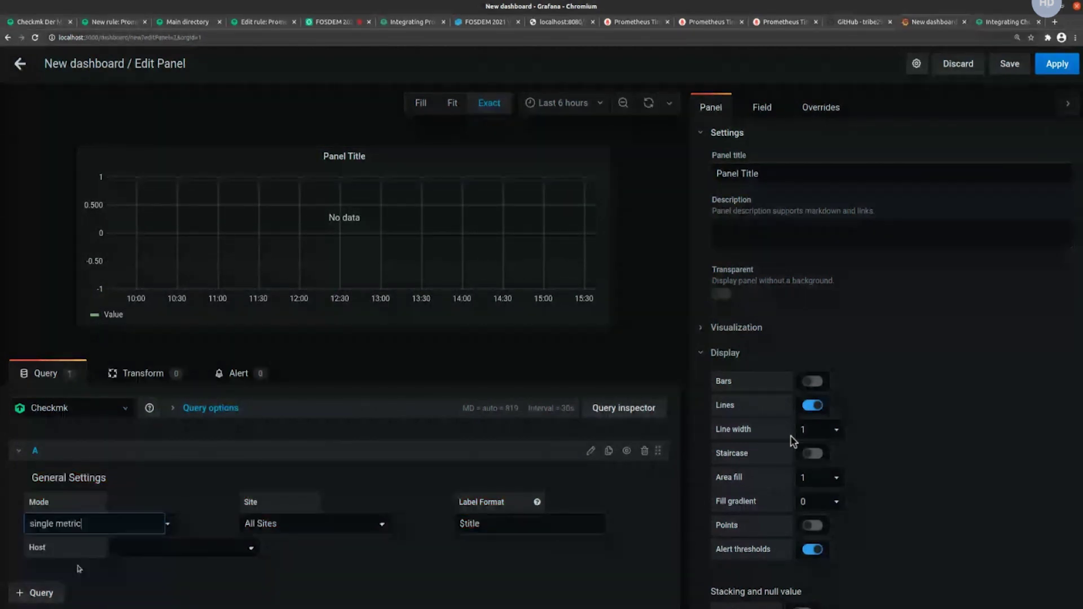
left_click(305, 523)
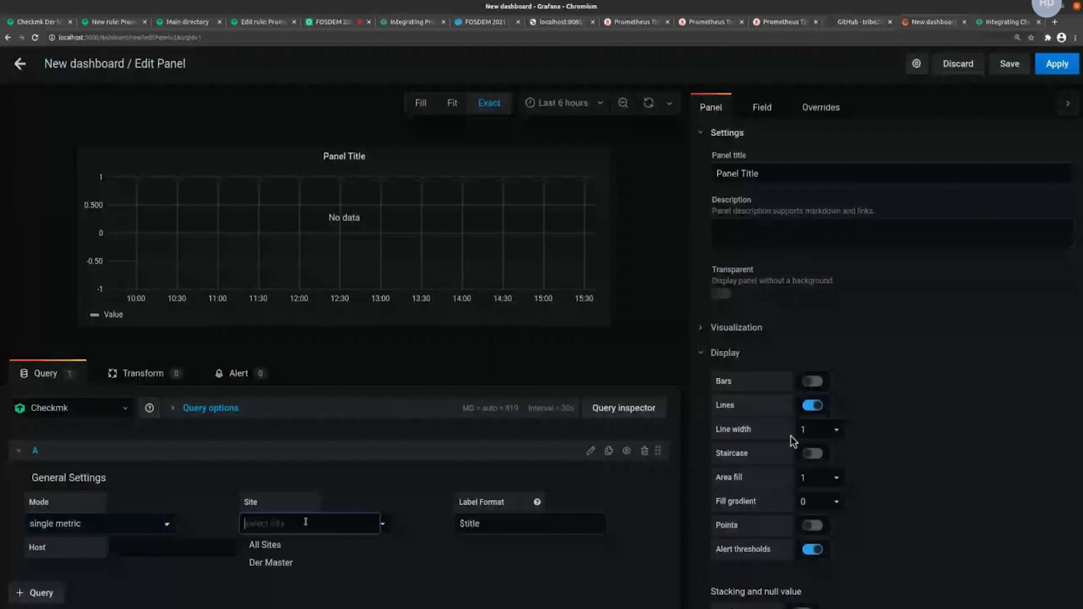
left_click(280, 560)
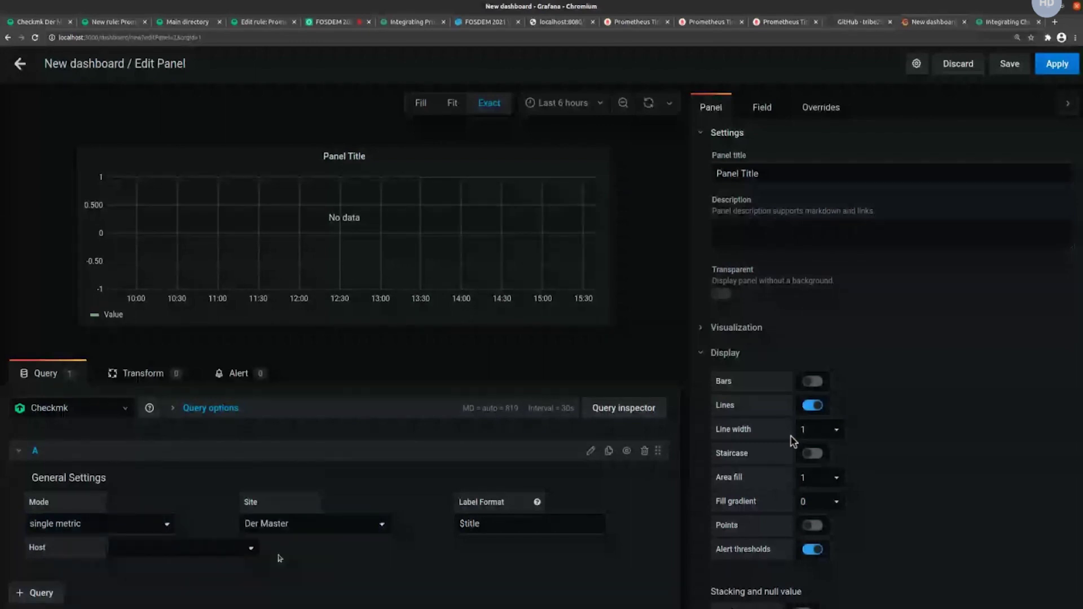
left_click(237, 548)
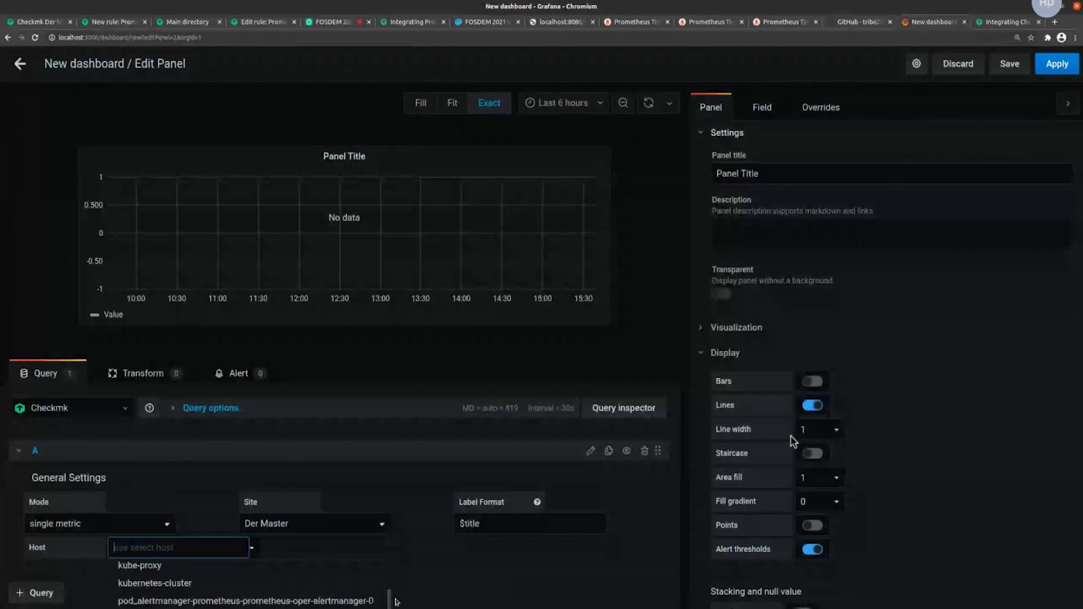
scroll(391, 598, "up", 2)
left_click(141, 566)
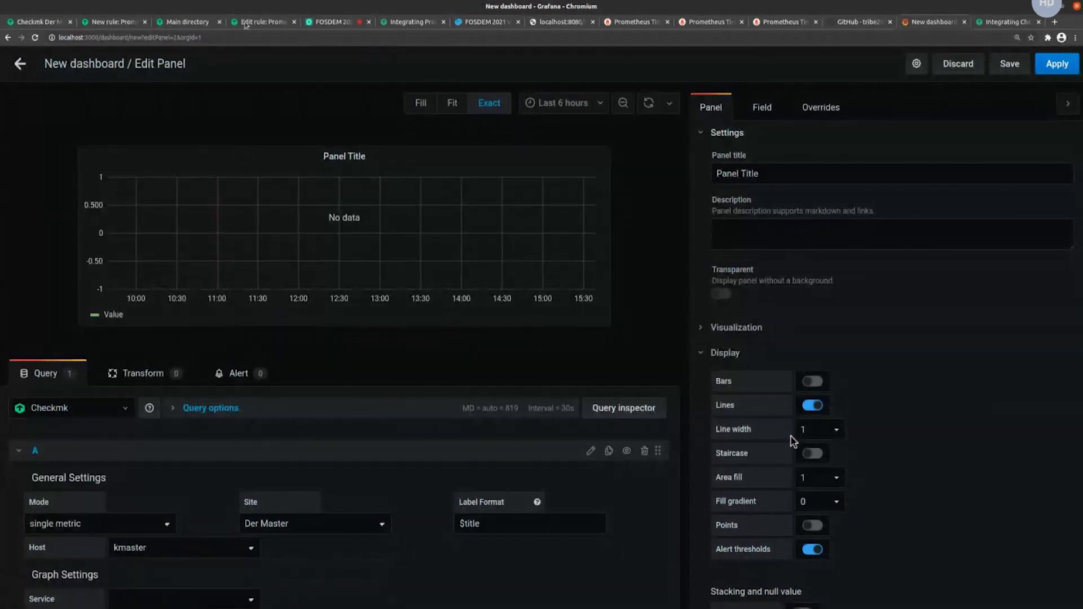
Check the Checkmk stand chat in FOSDEM, return to the Grafana panel and view its available time ranges
left_click(332, 21)
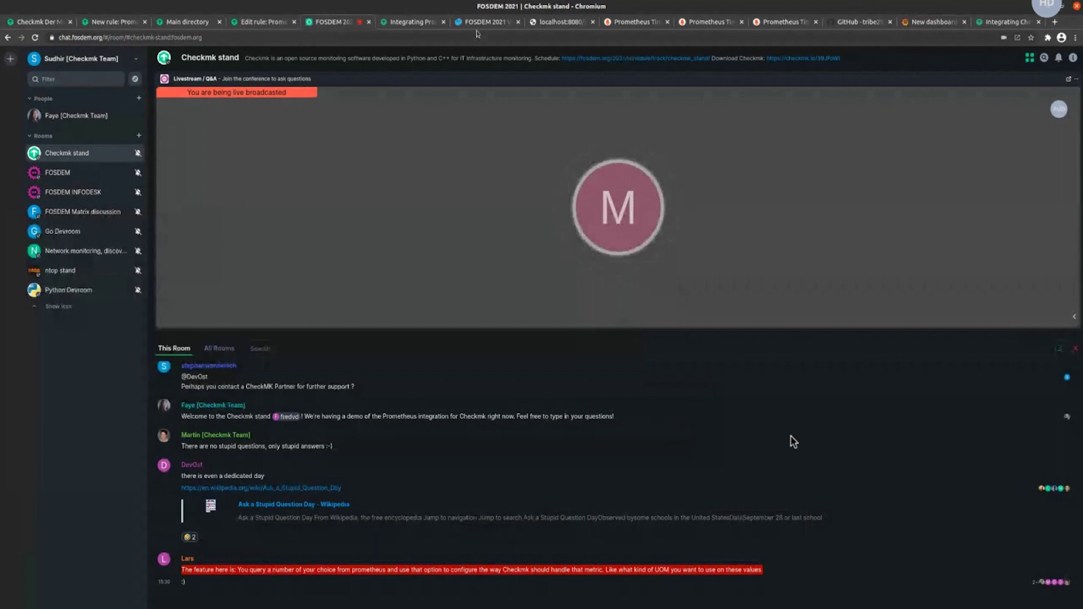
left_click(932, 22)
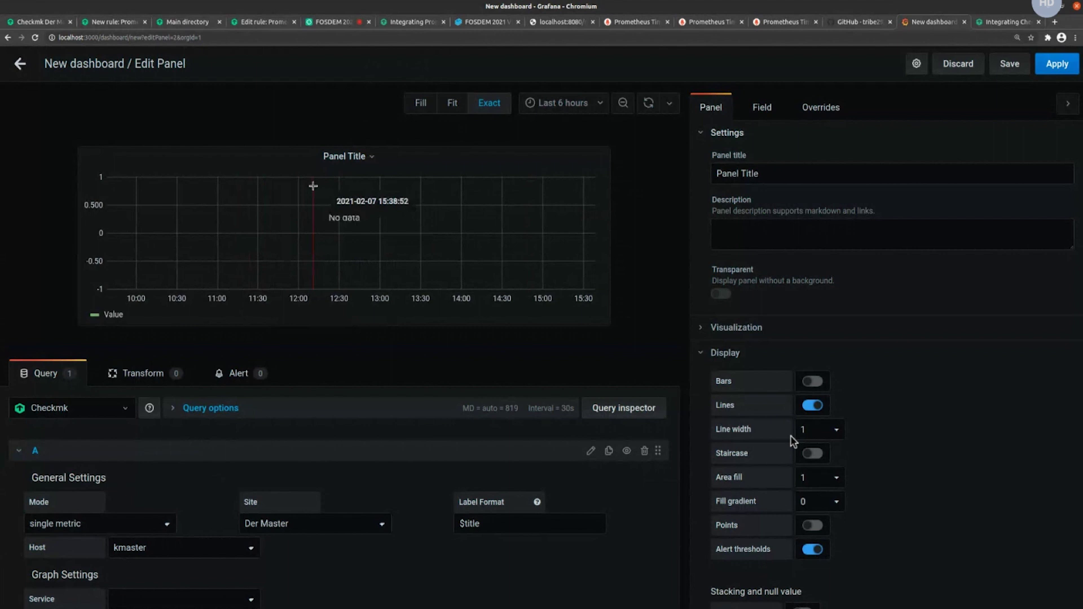
left_click(596, 110)
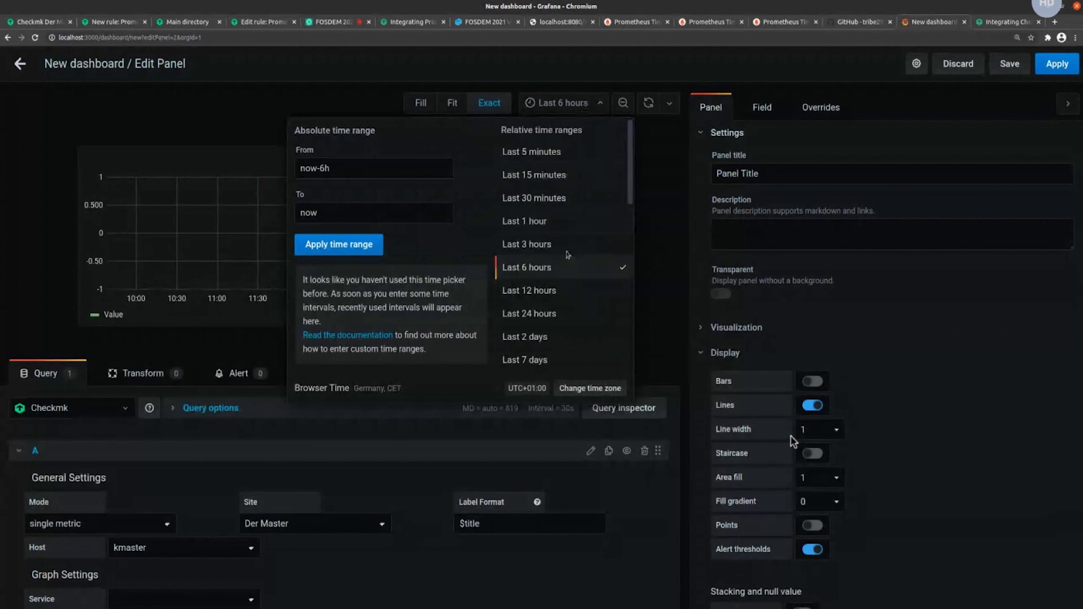
left_click(626, 63)
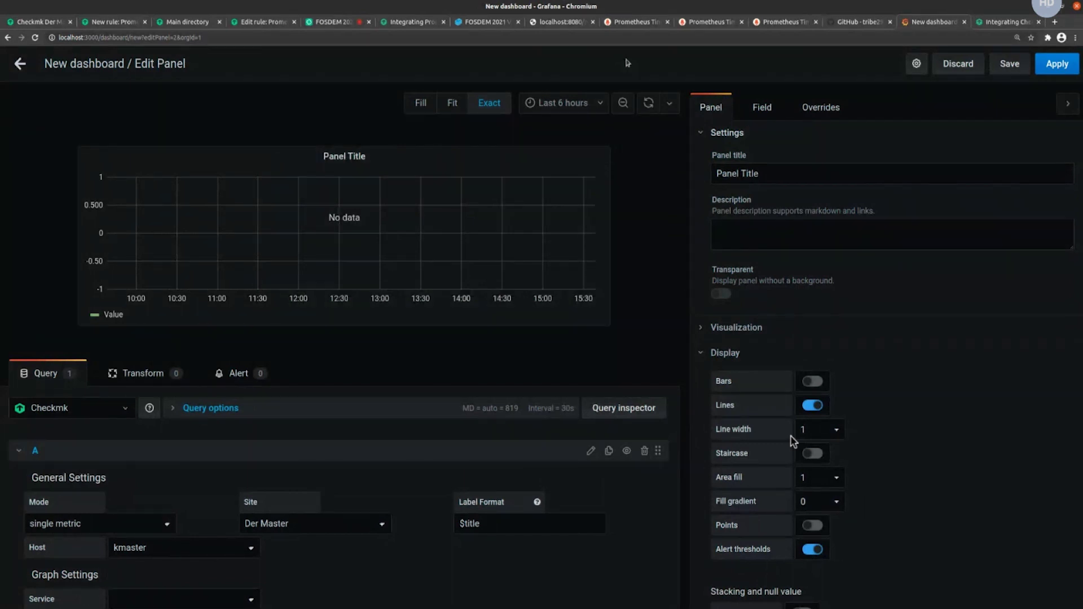
Switch to the Checkmk stand chat in FOSDEM and read the newest messages
left_click(333, 22)
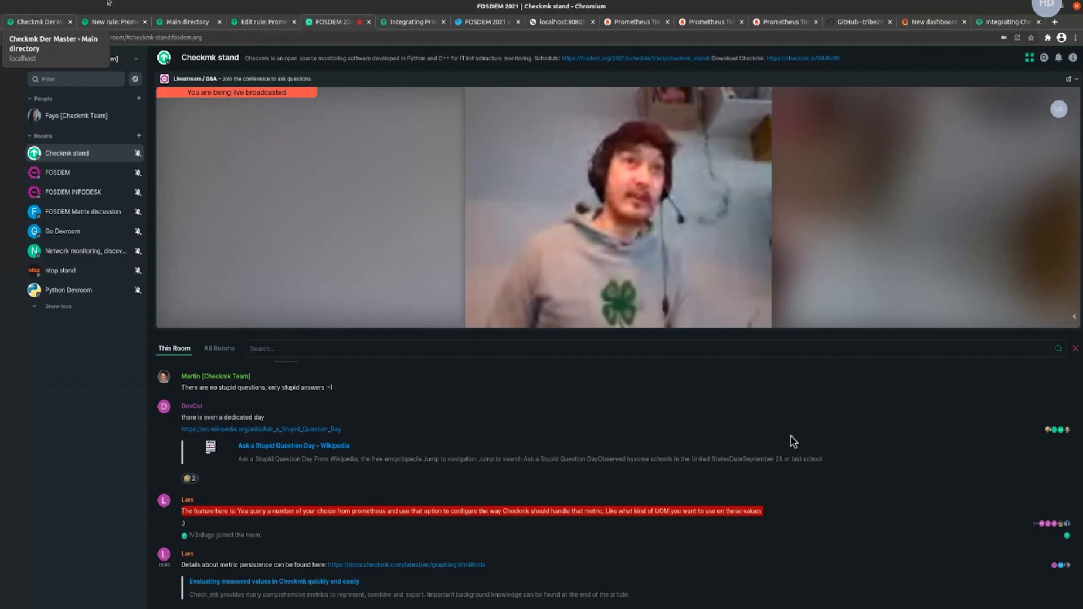
mouse_move(397, 217)
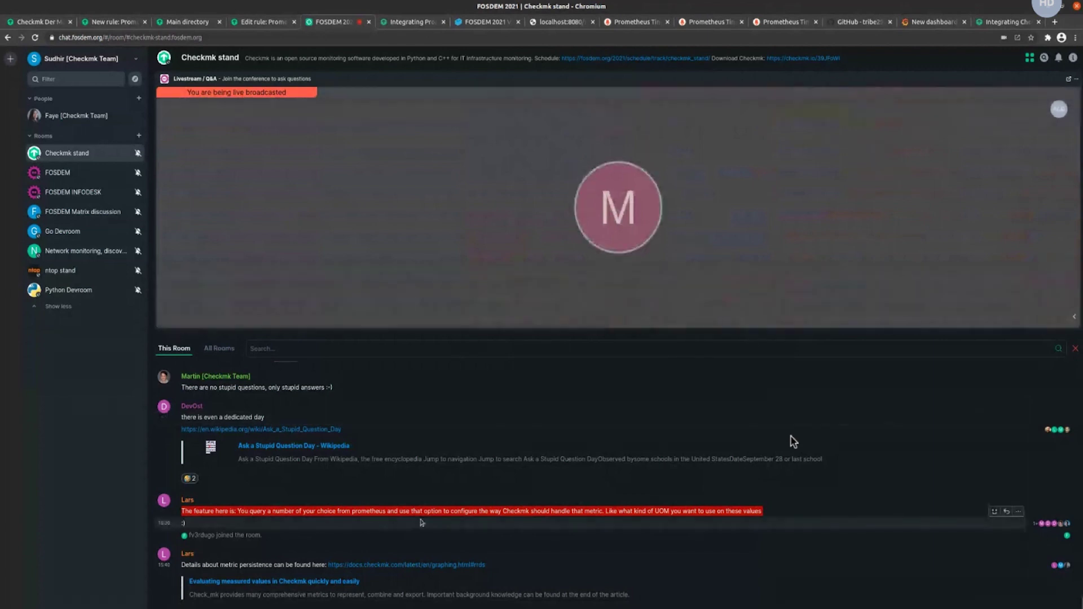
mouse_move(522, 278)
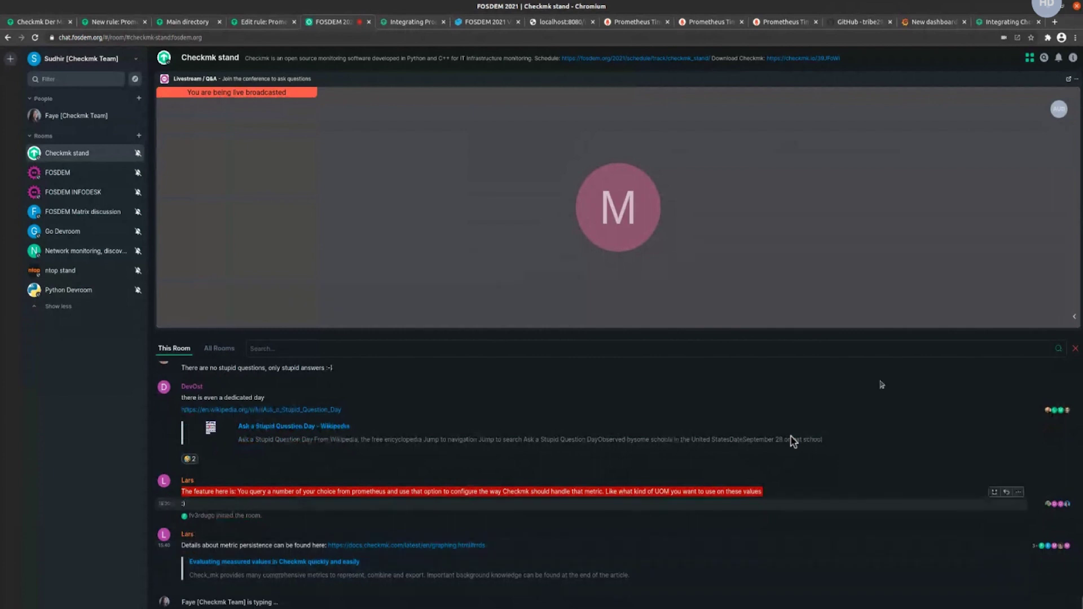
mouse_move(711, 198)
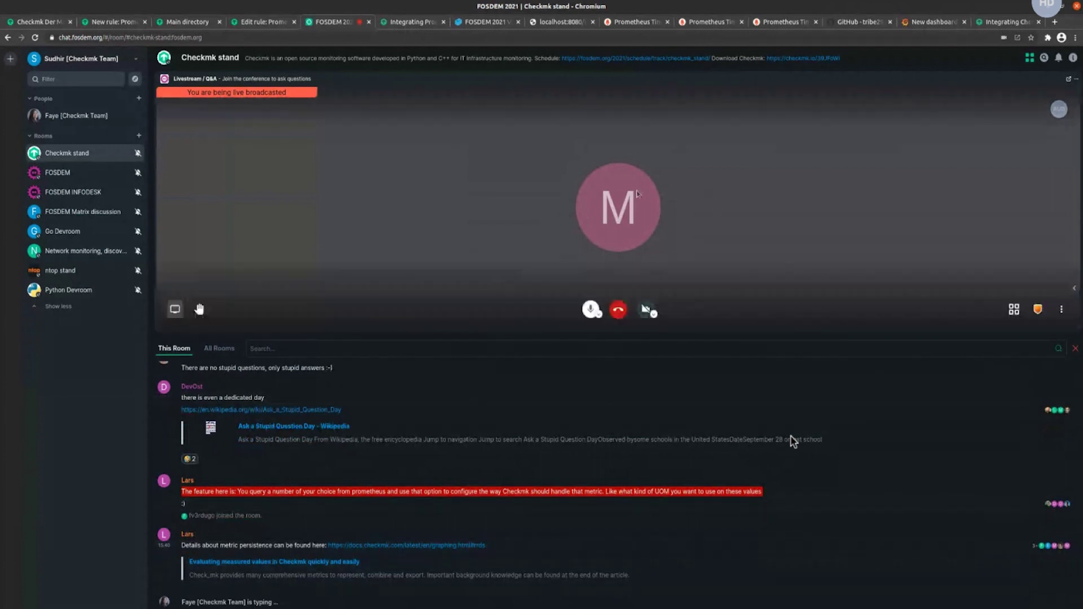